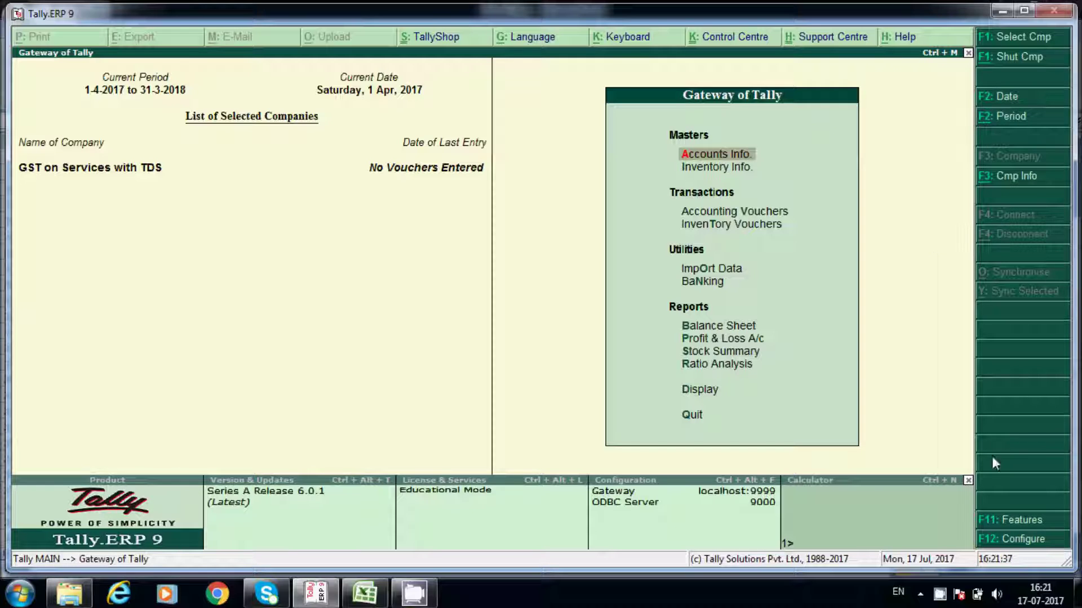
Open the company's Statutory & Taxation features and enable setting the GST details, keeping GST enabled
click(998, 519)
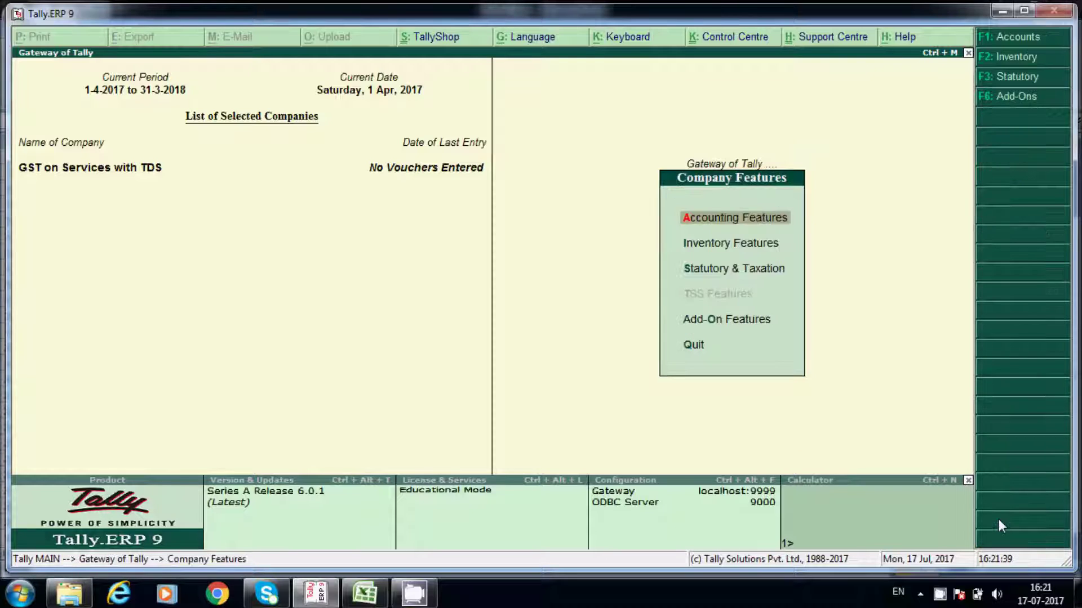
key(Down)
key(Down)
key(Return)
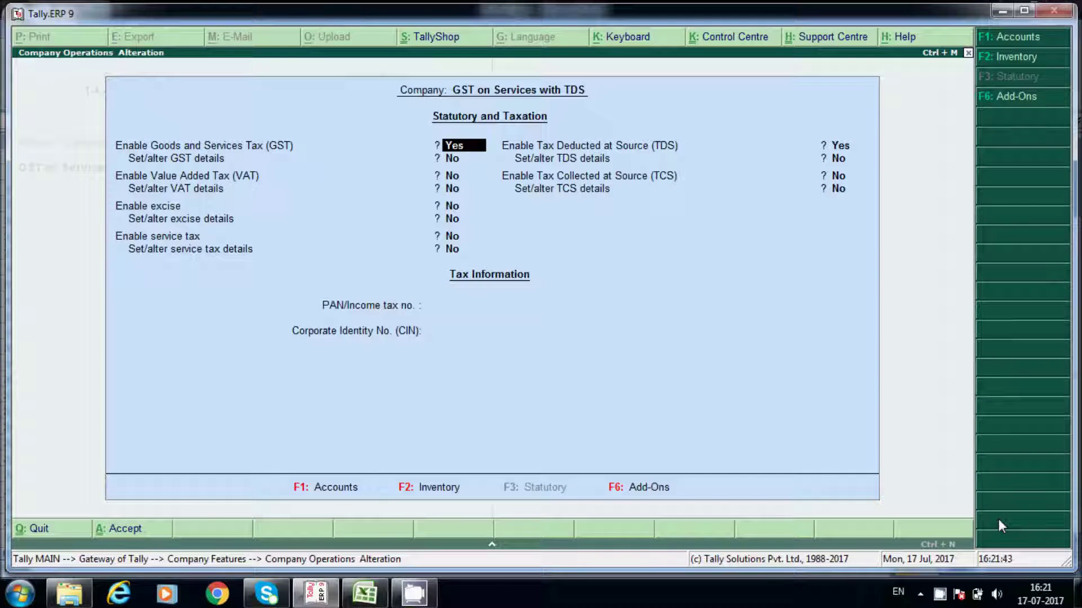
key(Return)
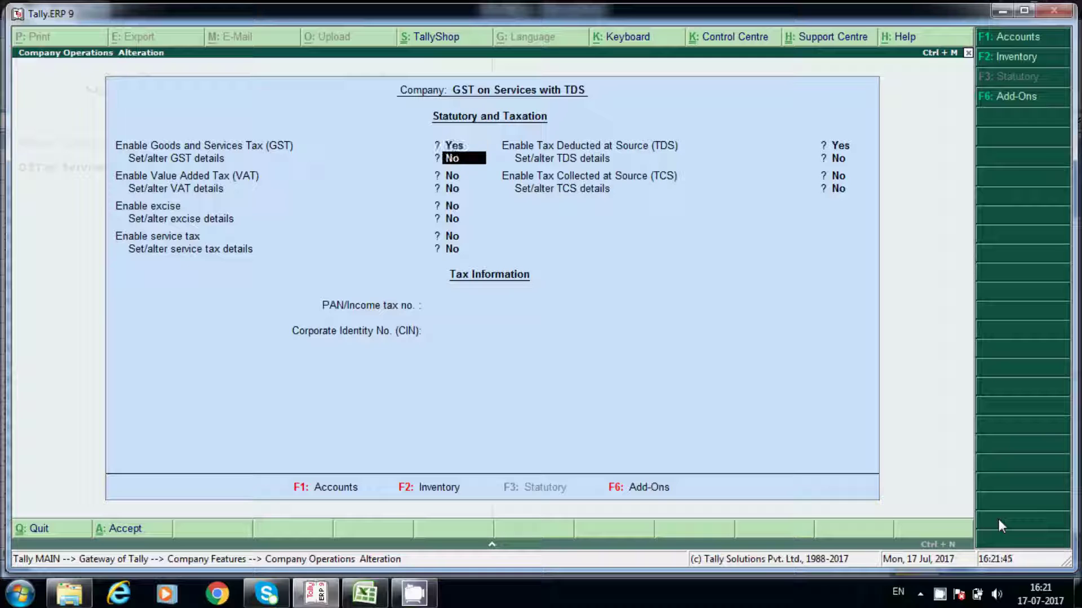
text(y)
key(Return)
Enter the company's GSTIN/UIN with Regular registration, disable GST Classifications, and accept the GST details
key(Return)
text(36ADA)
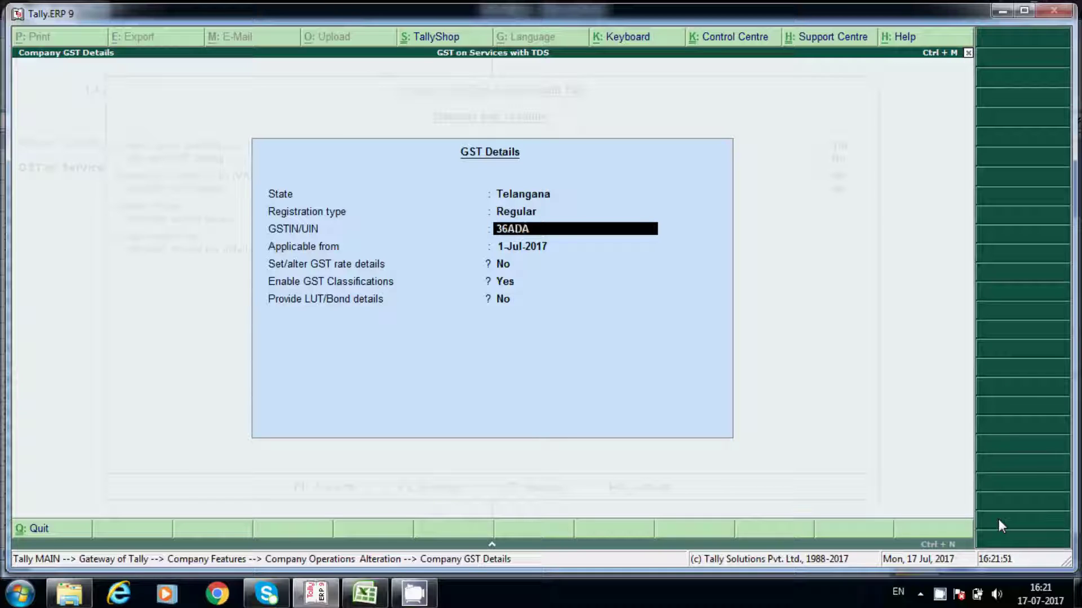
text(SA1221A1Z5)
key(Return)
key(Return)
key(Return)
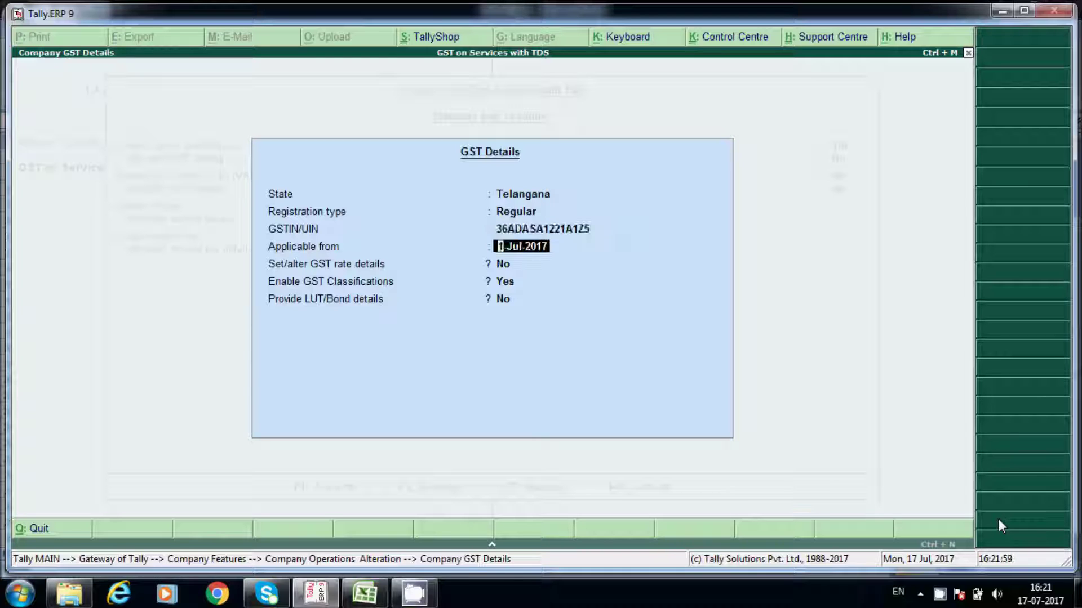
key(n)
key(Return)
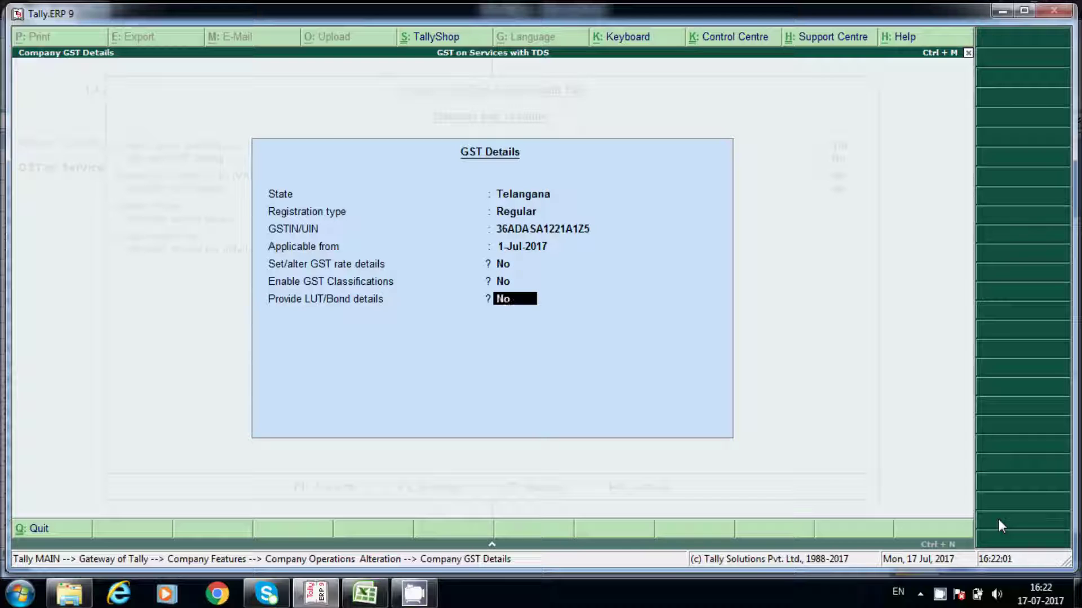
key(Return)
key(Return)
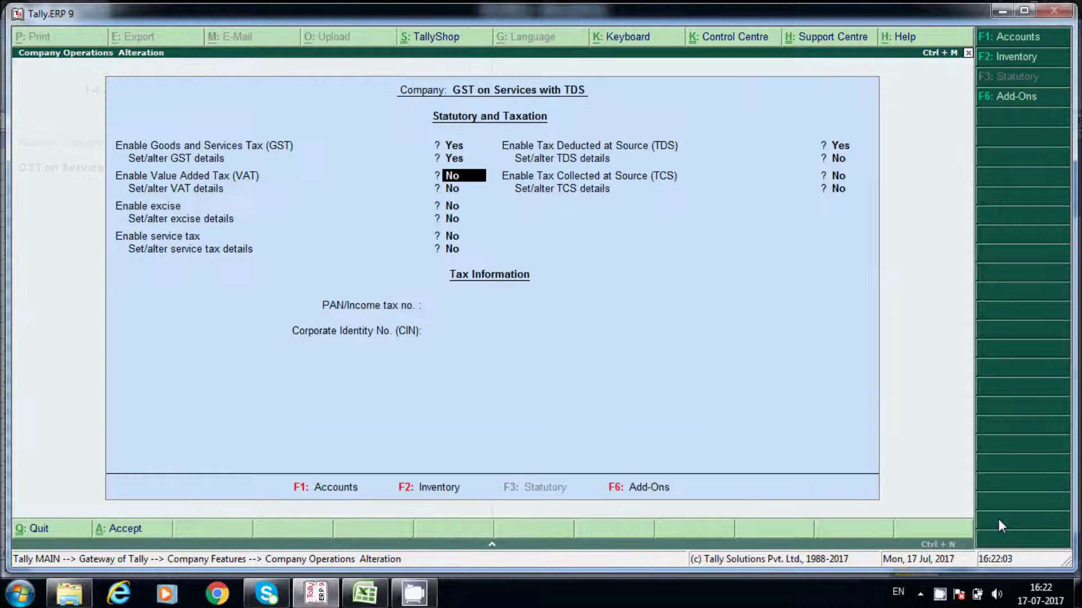
Leave VAT, excise and service tax disabled, keep TDS enabled, and open the company's TDS deductor details
key(Return)
key(Return)
key(Return)
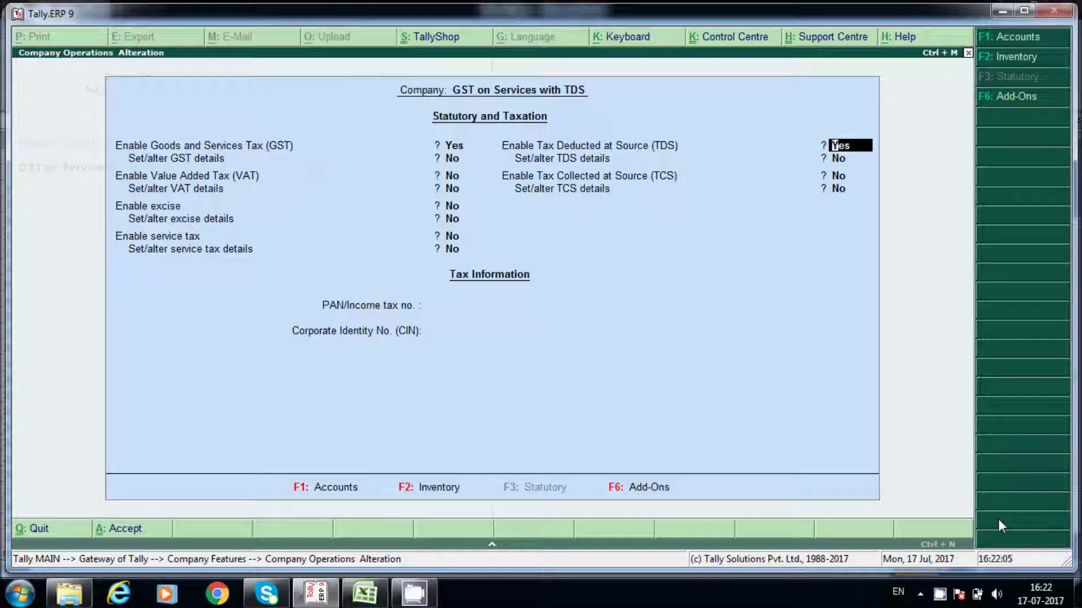
key(Return)
key(y)
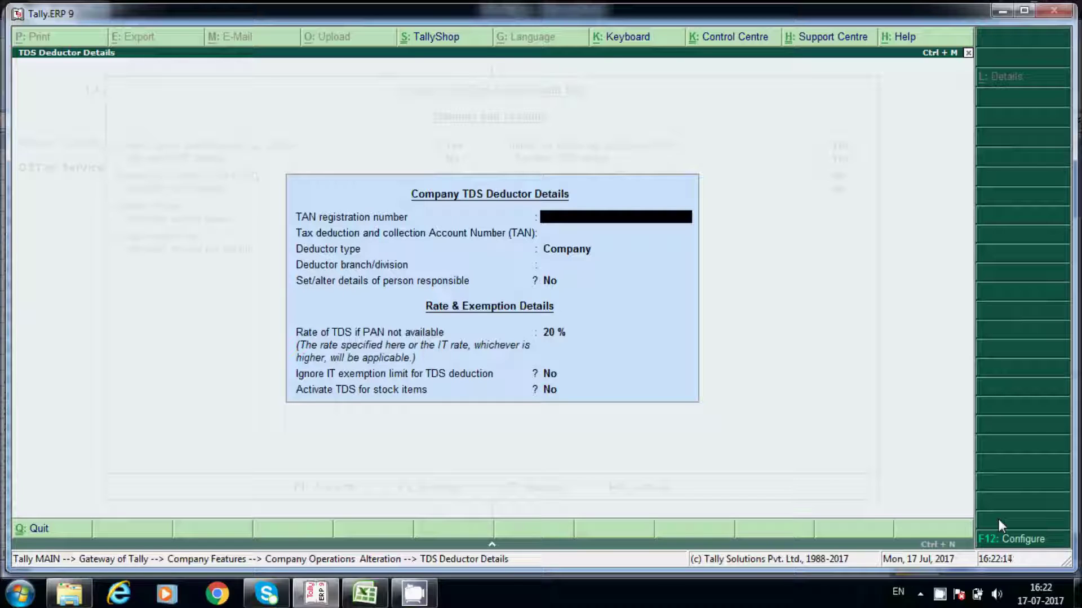
Enter the TAN registration number, keep the deductor type as Company, and set the deductor branch/division to Hyderabad
text(HYDE2332)
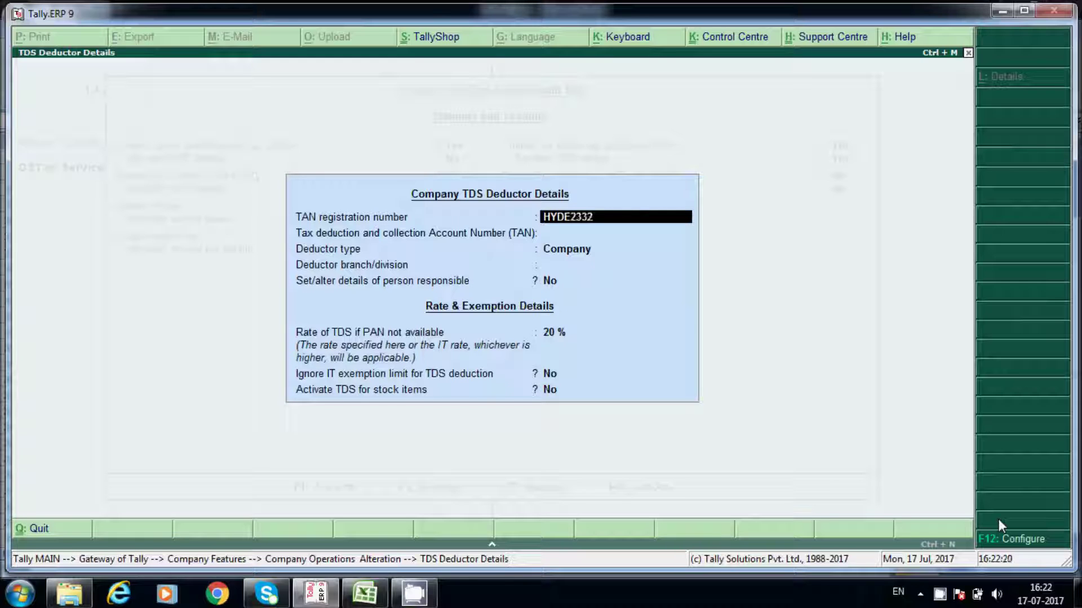
text(3W)
key(Return)
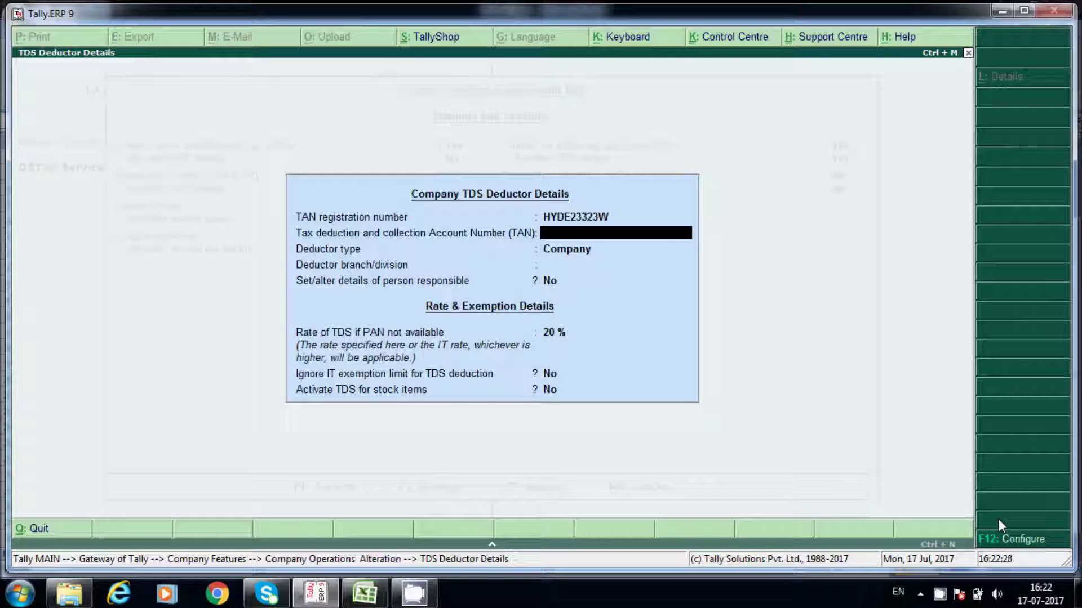
key(Return)
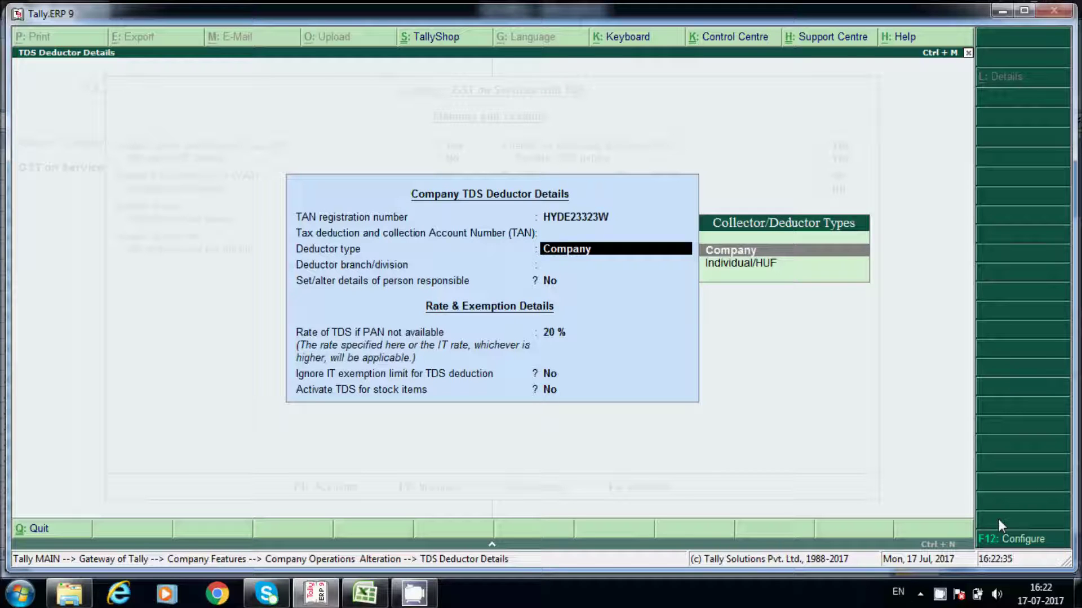
key(Return)
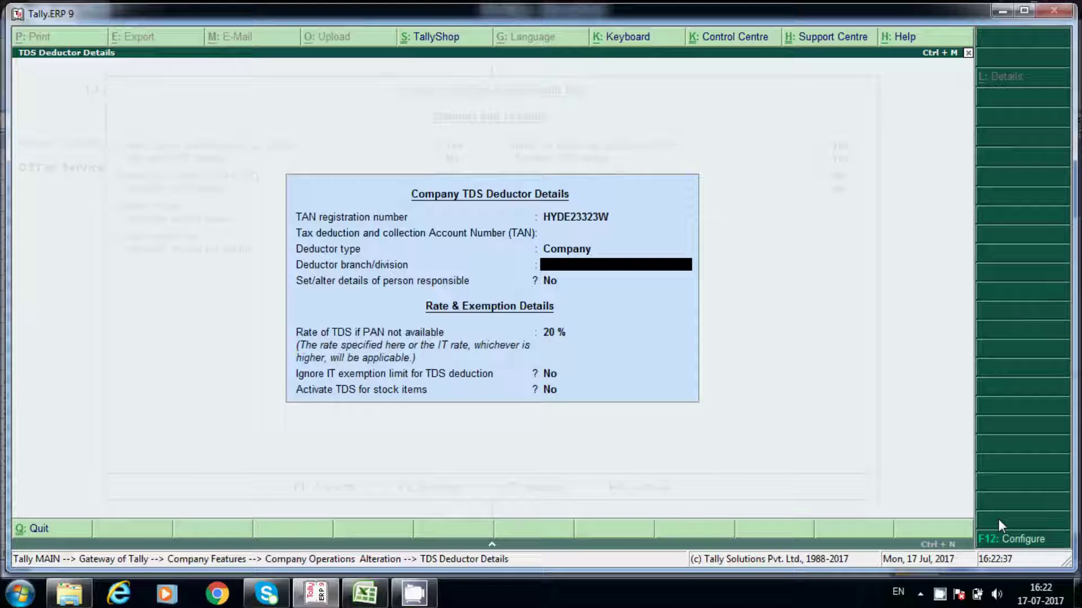
text(Hyderabad)
key(Return)
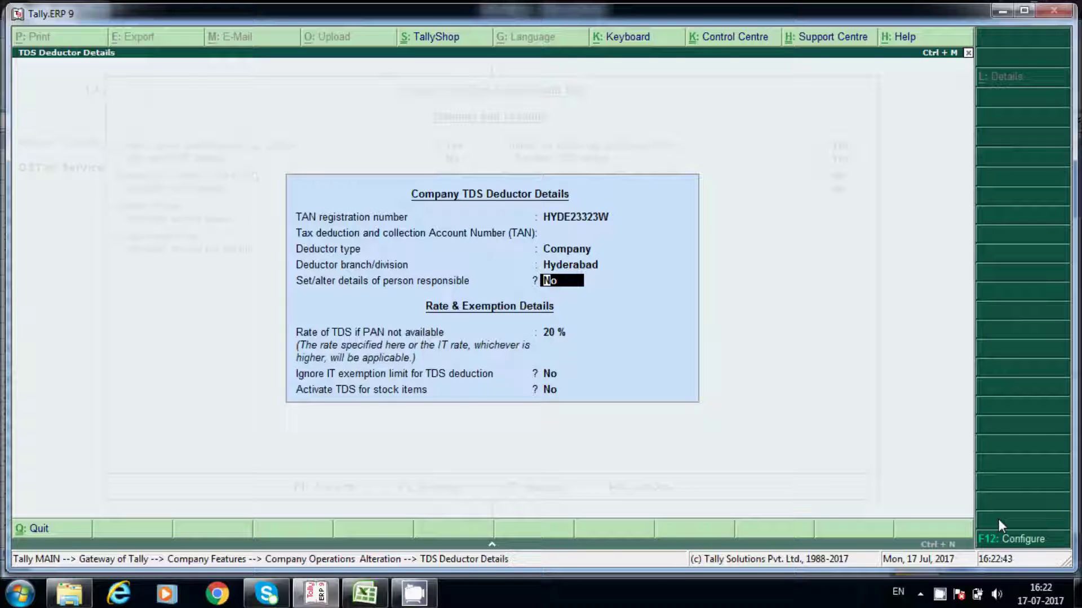
Enable setting details of the person responsible, and enter the person's name with the designation Accounts Manager
text(y)
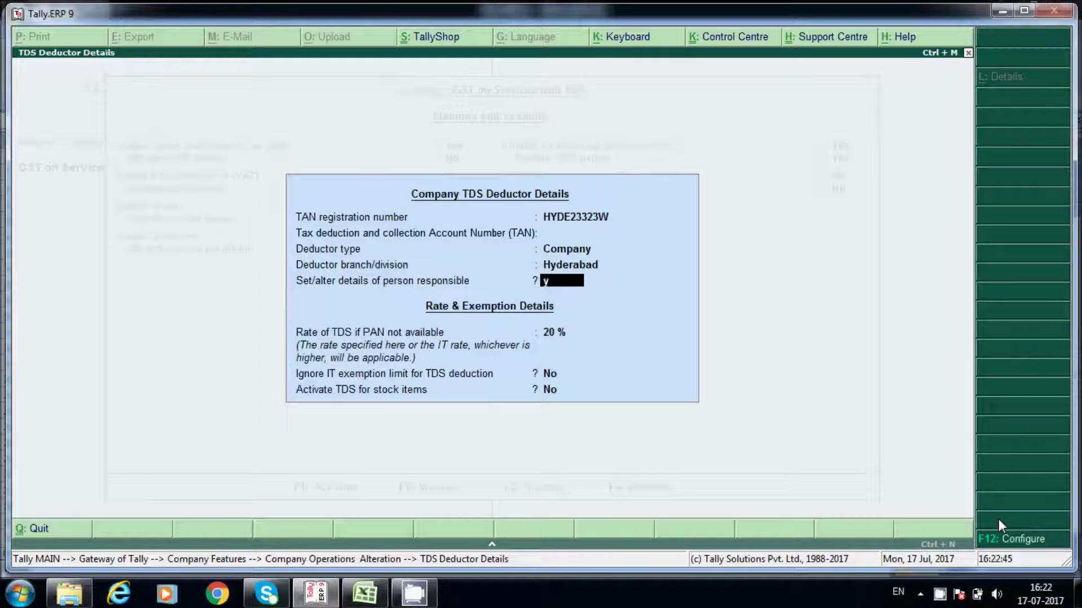
key(Return)
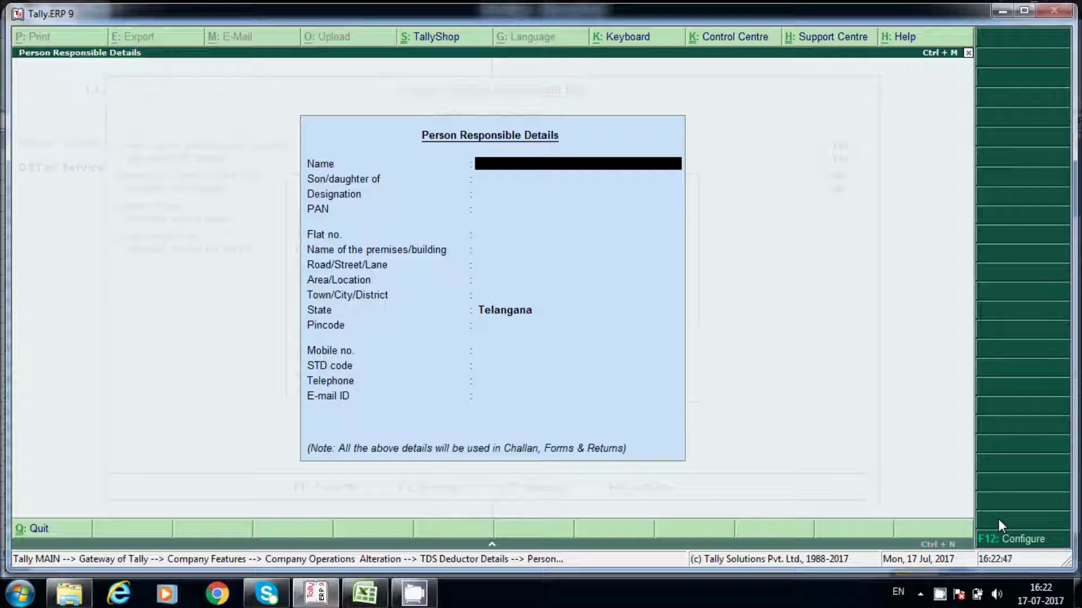
text(SA)
key(BackSpace)
text(anjay)
key(Return)
key(Return)
text(Accountis)
key(BackSpace)
text(s Manager)
key(BackSpace)
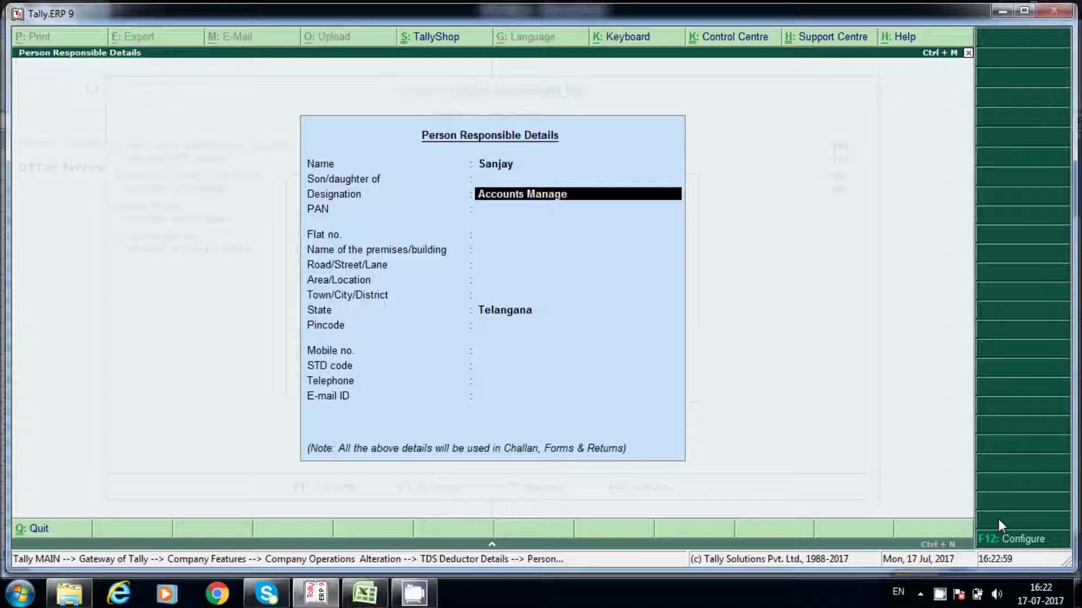
text(r)
key(Return)
Enter the PAN of the person responsible
text(AADDS)
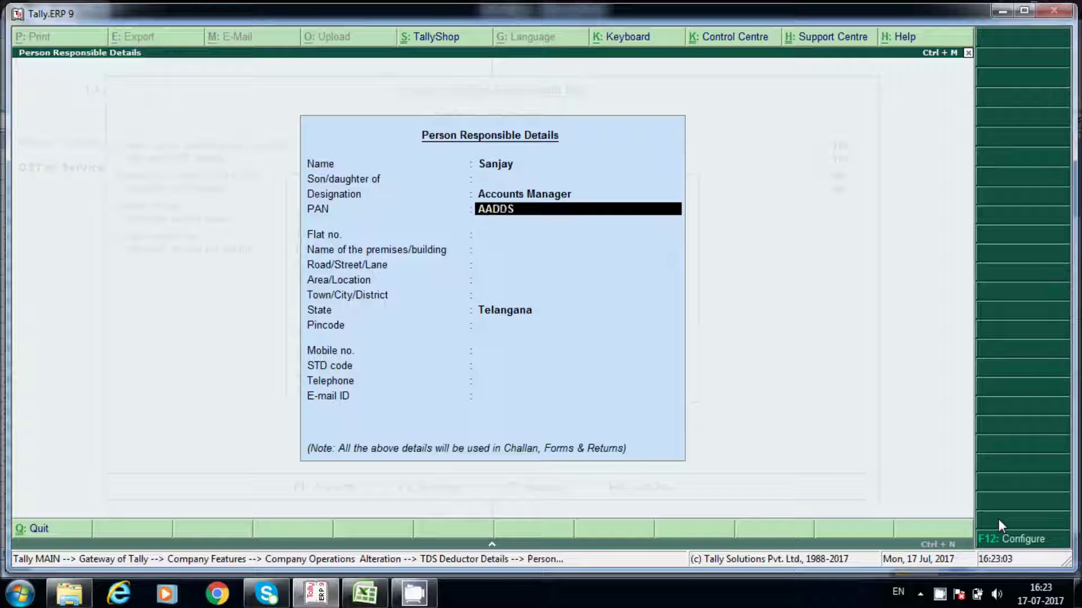
key(BackSpace)
text(1212)
key(BackSpace)
key(BackSpace)
key(BackSpace)
key(BackSpace)
text(S21313)
key(BackSpace)
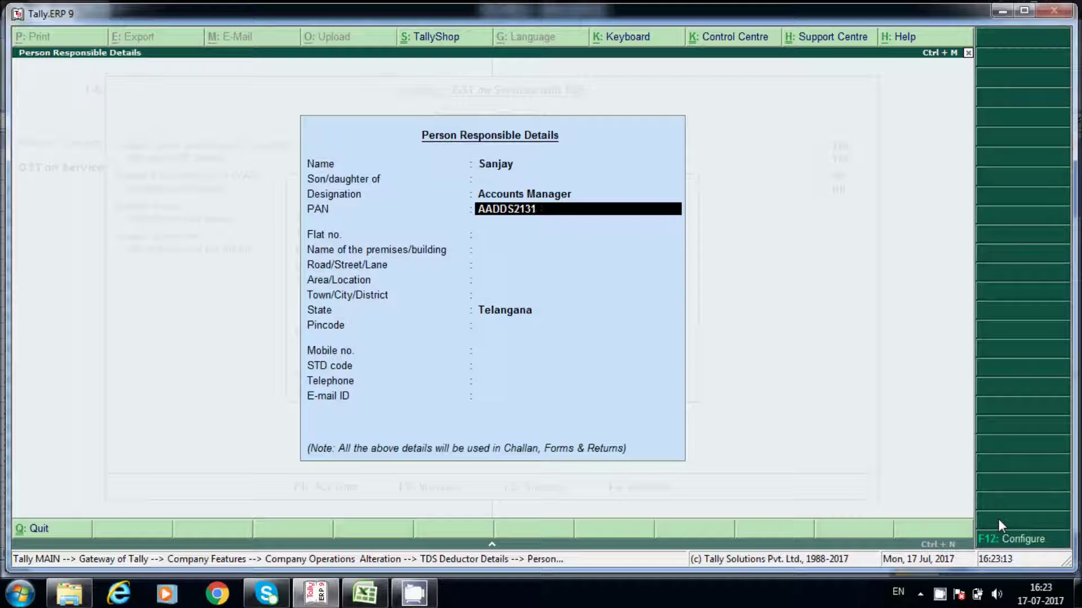
text(R)
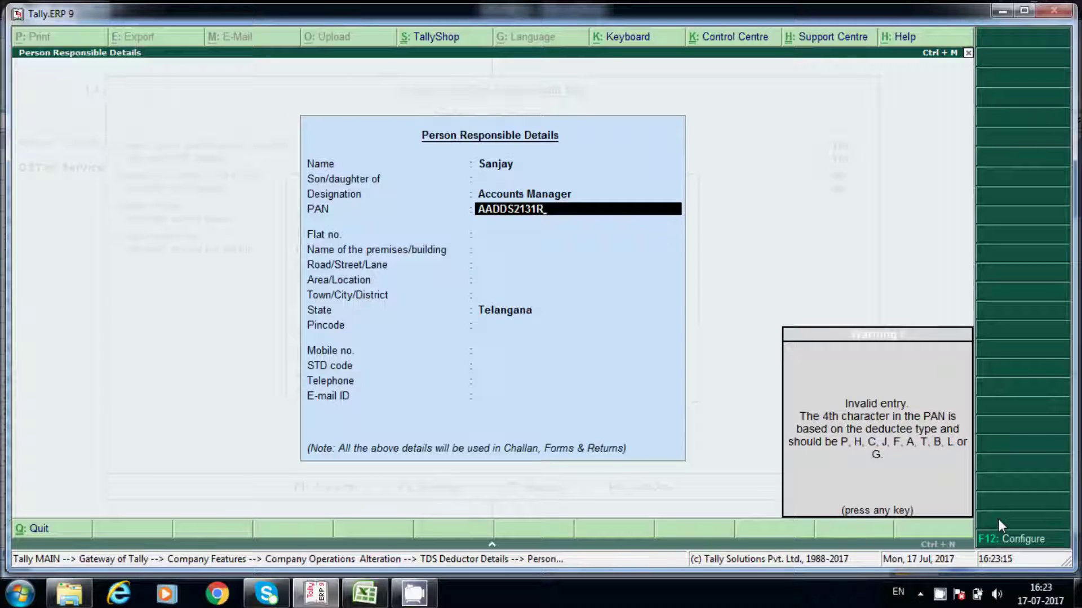
key(Return)
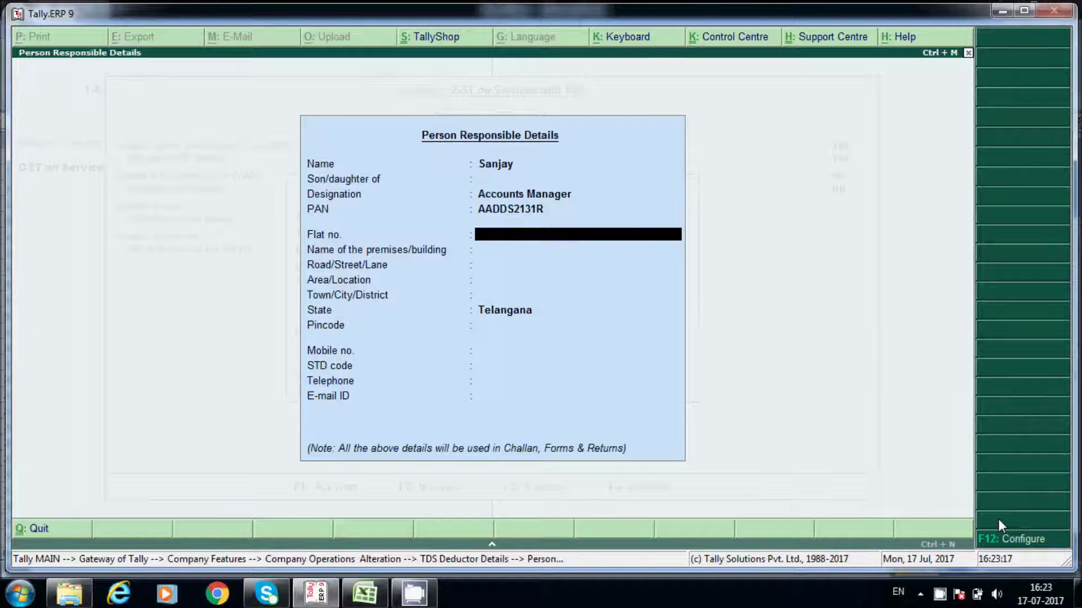
key(Up)
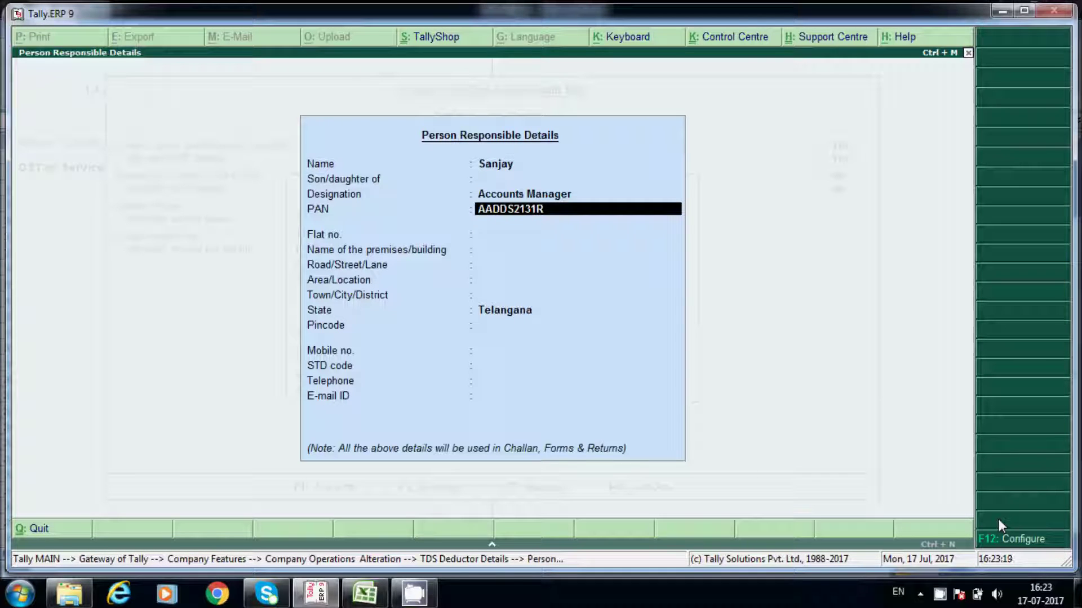
key(Return)
Leave the address and contact fields blank, keep Telangana as the state, and accept the person responsible details
key(Return)
key(Return)
key(Return)
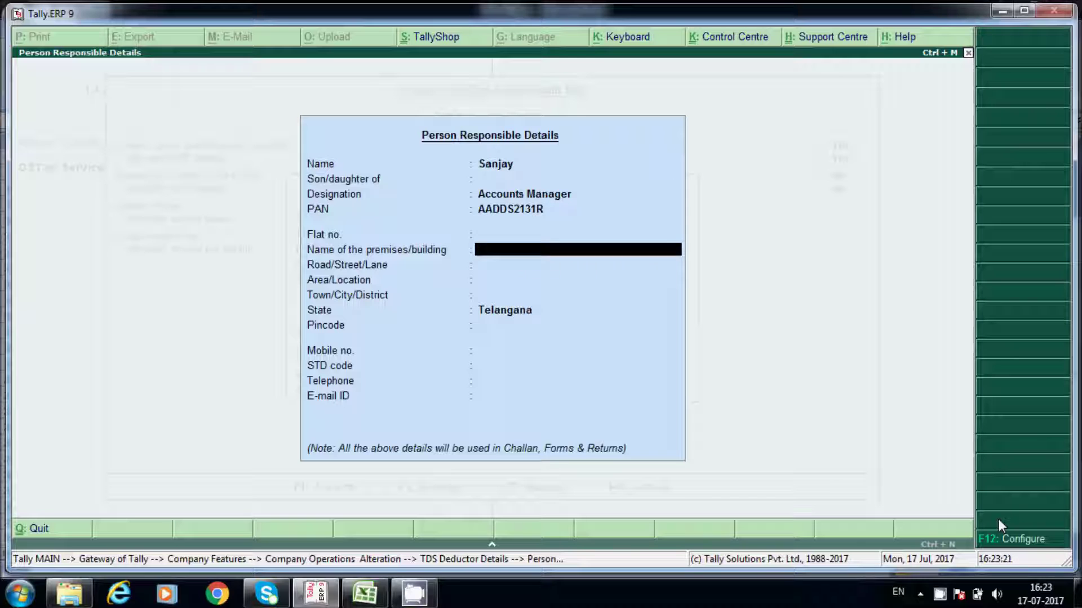
key(Return)
key(Return)
key(Return)
key(Return)
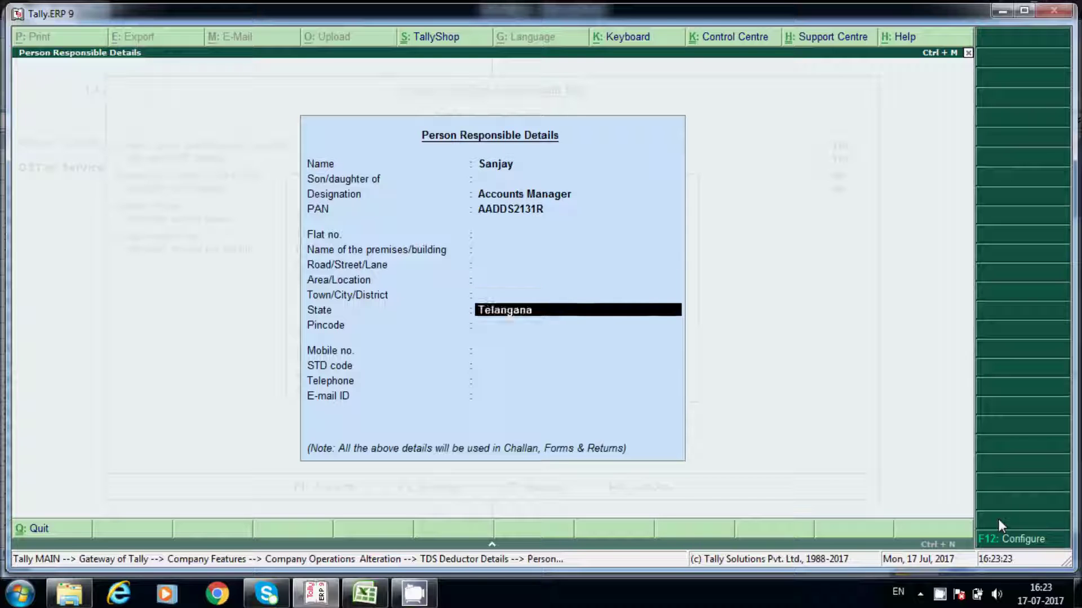
key(Return)
key(Return)
key(Return)
key(Return)
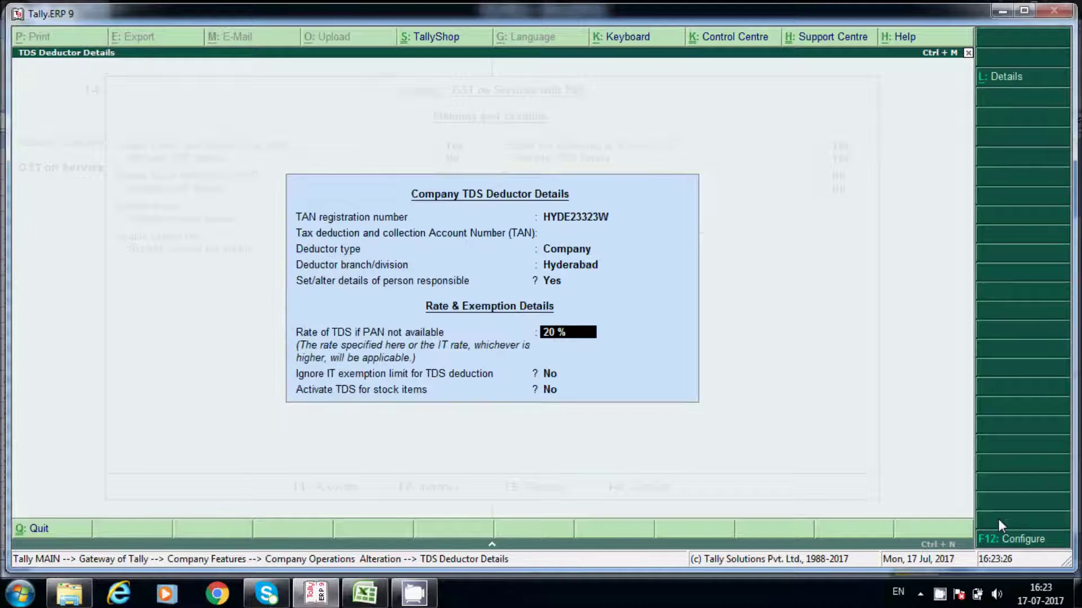
Accept the TDS deductor details with a 20% rate if PAN is unavailable and both remaining options set to No
key(Return)
key(BackSpace)
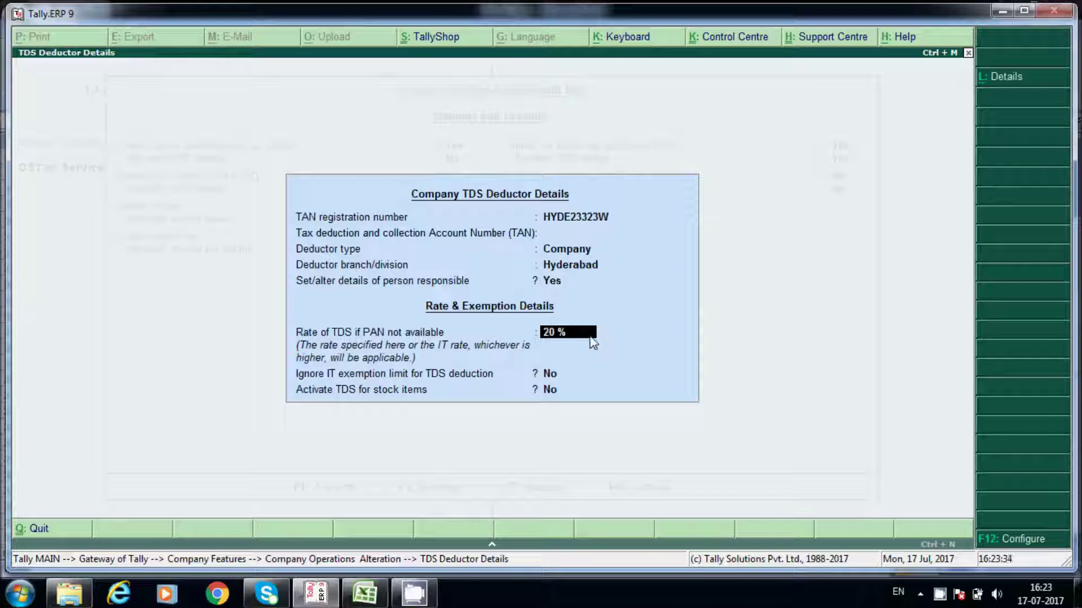
key(Return)
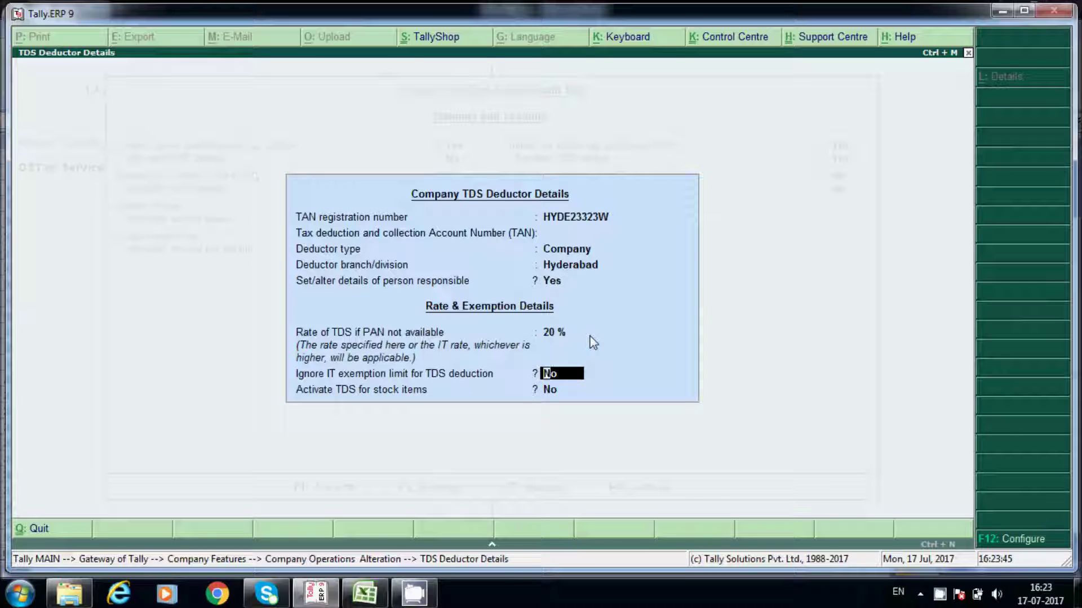
key(Return)
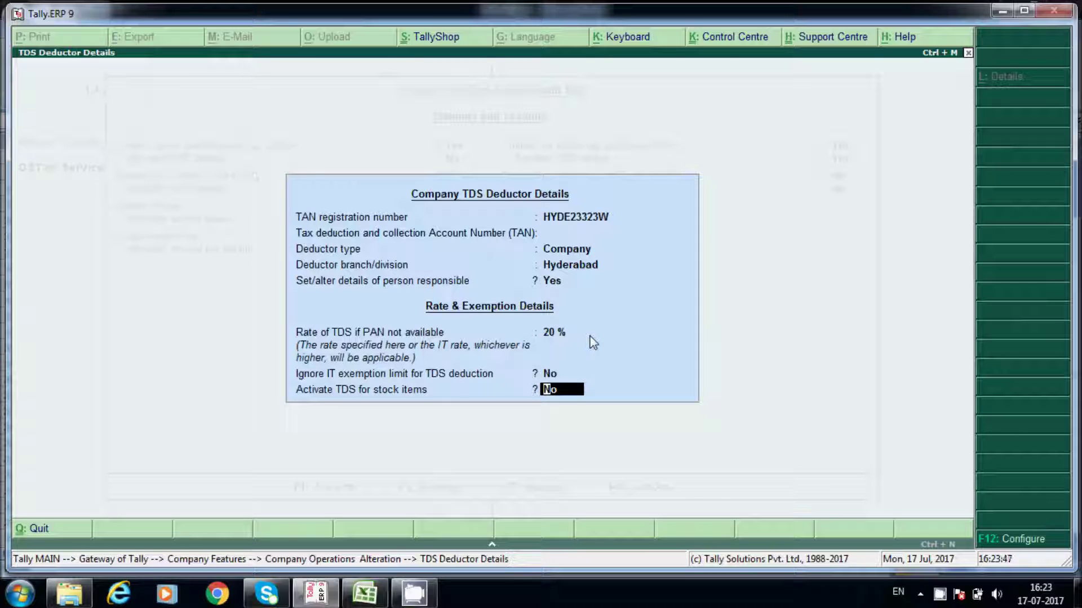
key(Return)
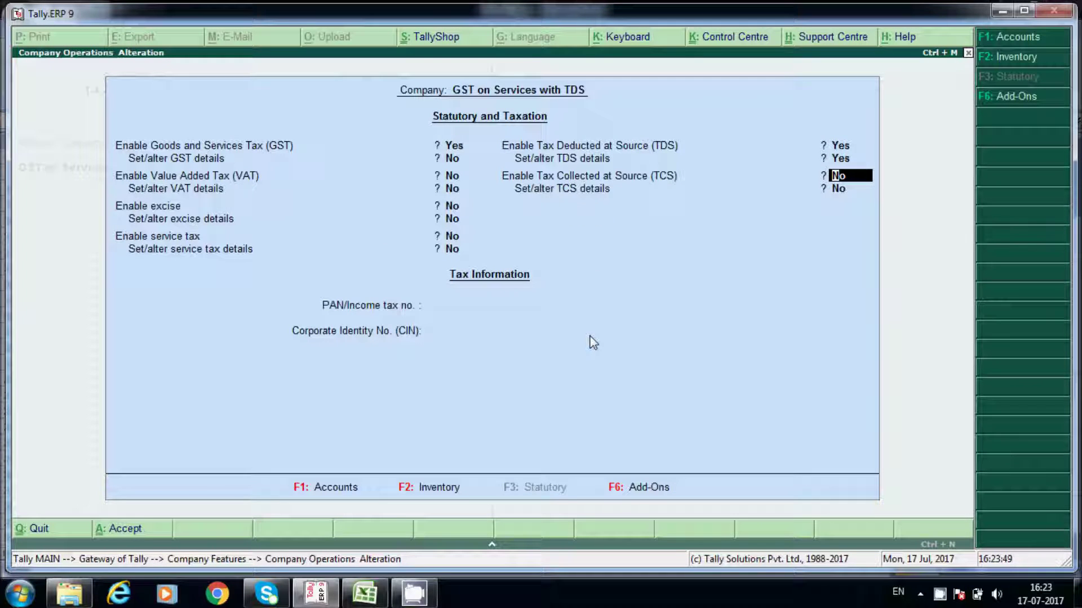
Reopen the TDS deductor details to review the entries, and continue to the end of the statutory features
key(Return)
key(BackSpace)
key(BackSpace)
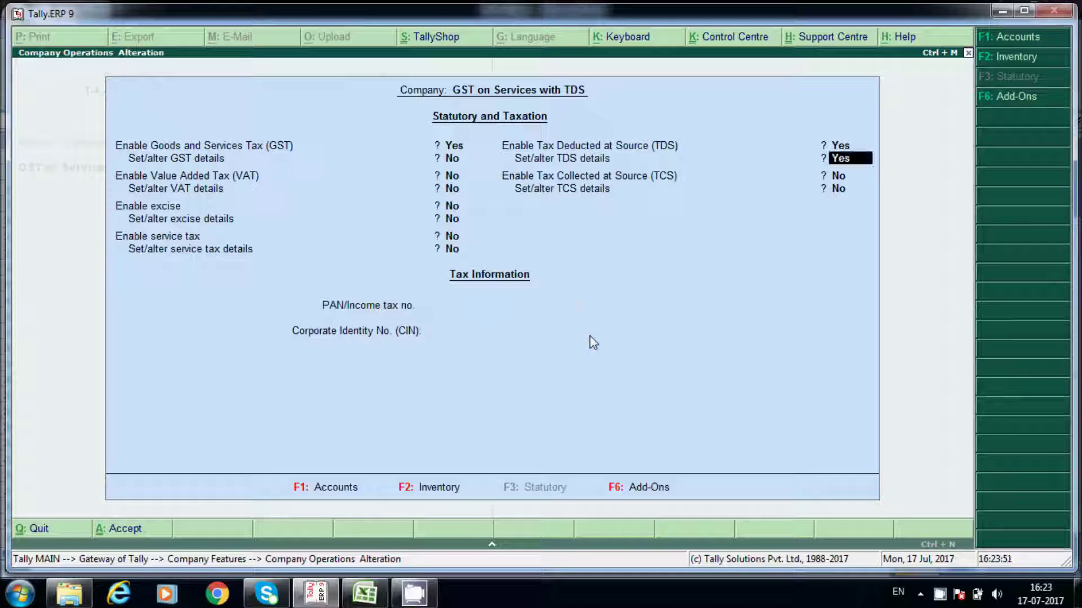
key(Return)
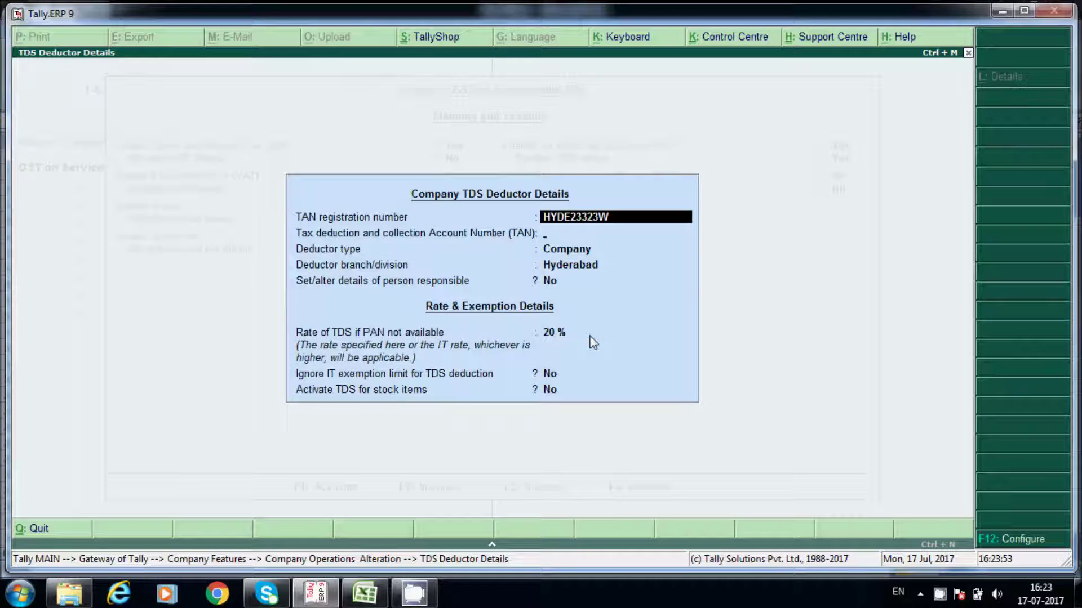
key(Return)
key(Return)
key(Return)
key(Return)
key(Return)
key(Return)
key(Return)
key(Return)
key(Return)
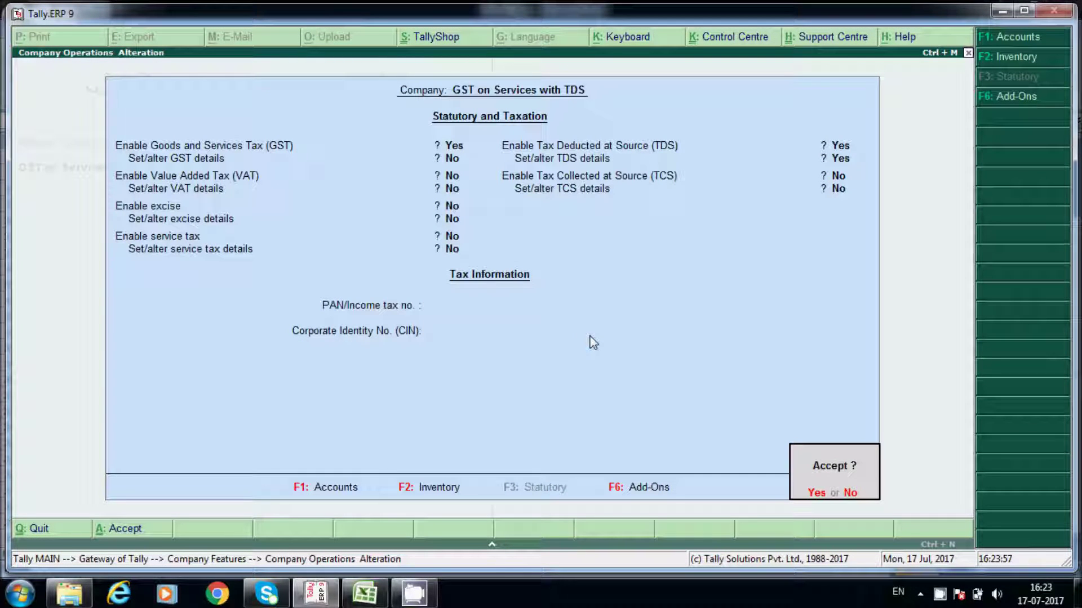
Save the statutory and taxation features with the company's PAN and CIN left blank, and return to the Gateway of Tally
key(Escape)
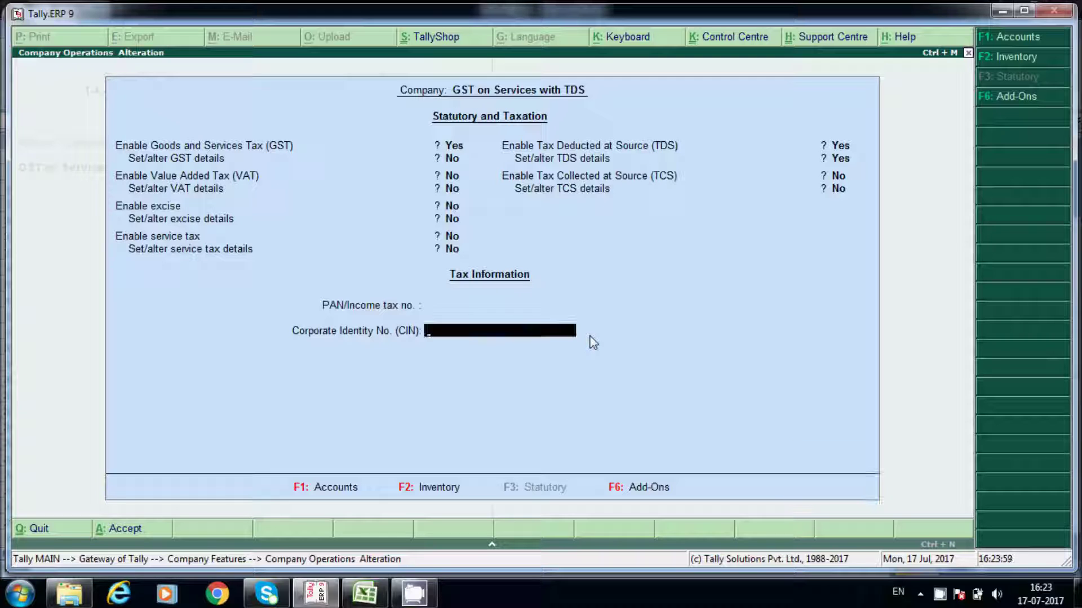
key(Up)
key(Return)
key(Return)
key(Return)
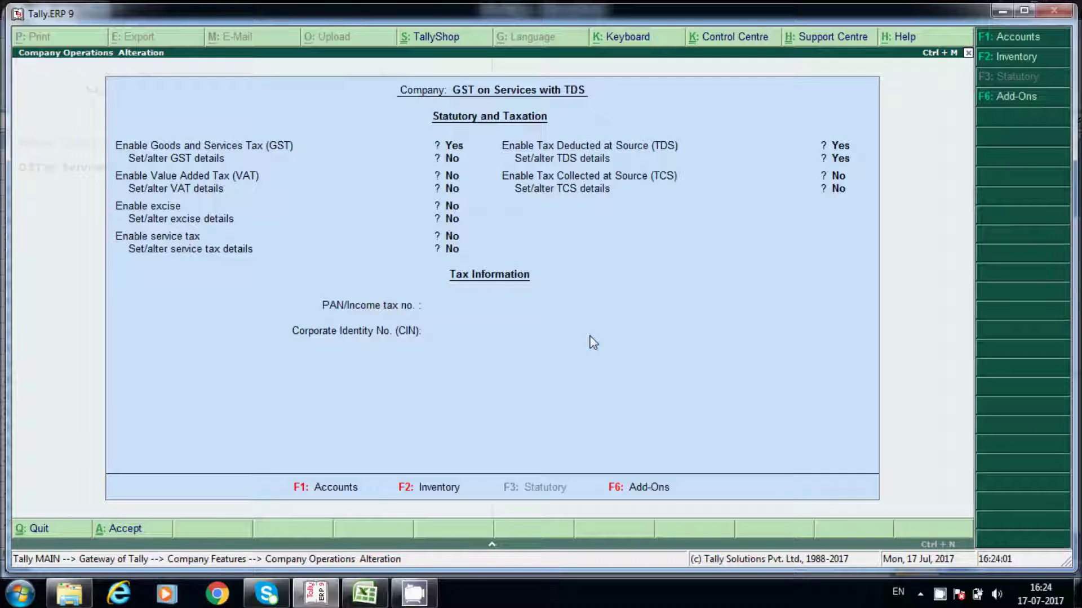
key(Escape)
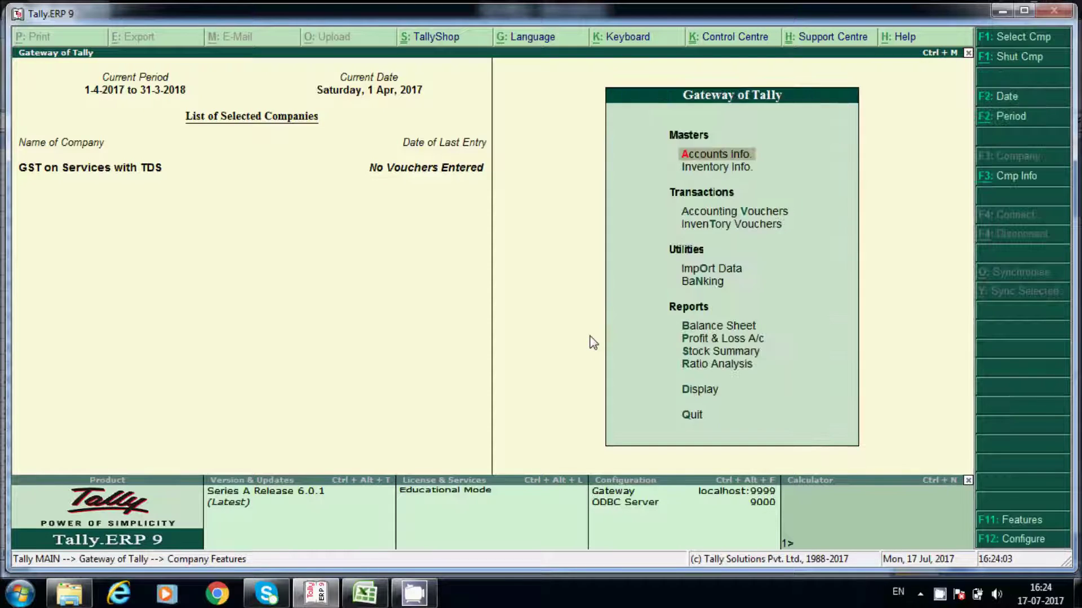
Stay in the company and start a new purchase voucher in accounting vouchers
key(Escape)
key(n)
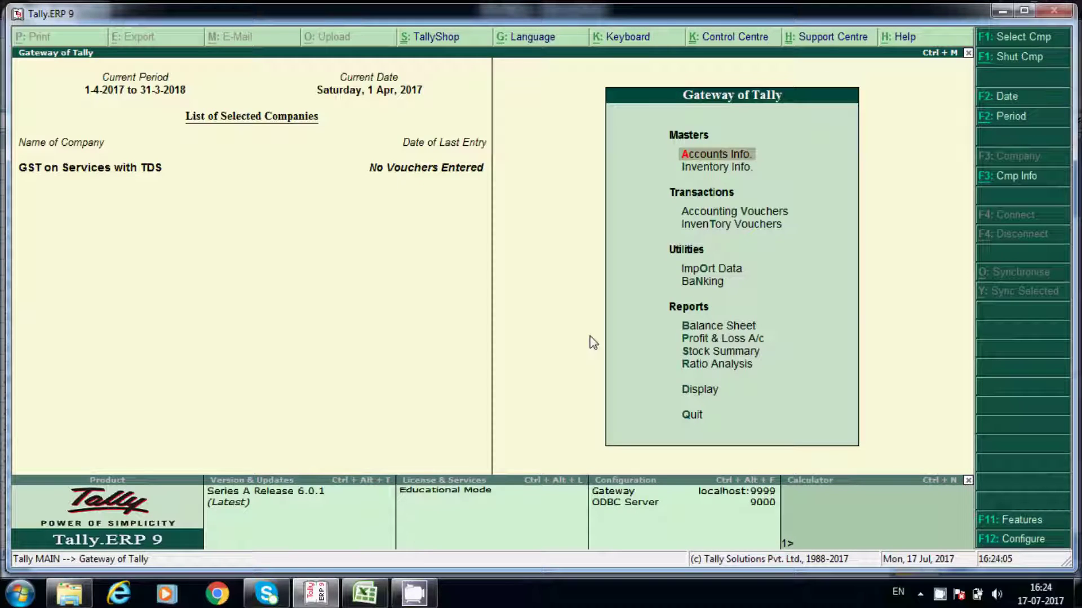
key(Down)
key(Down)
key(Down)
key(Up)
key(Return)
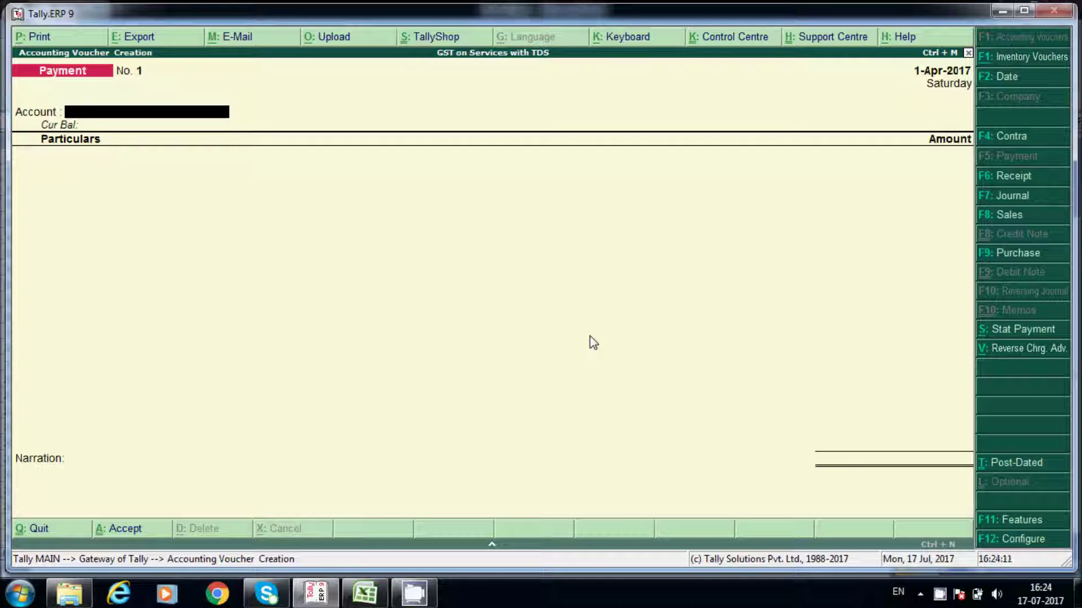
click(1024, 253)
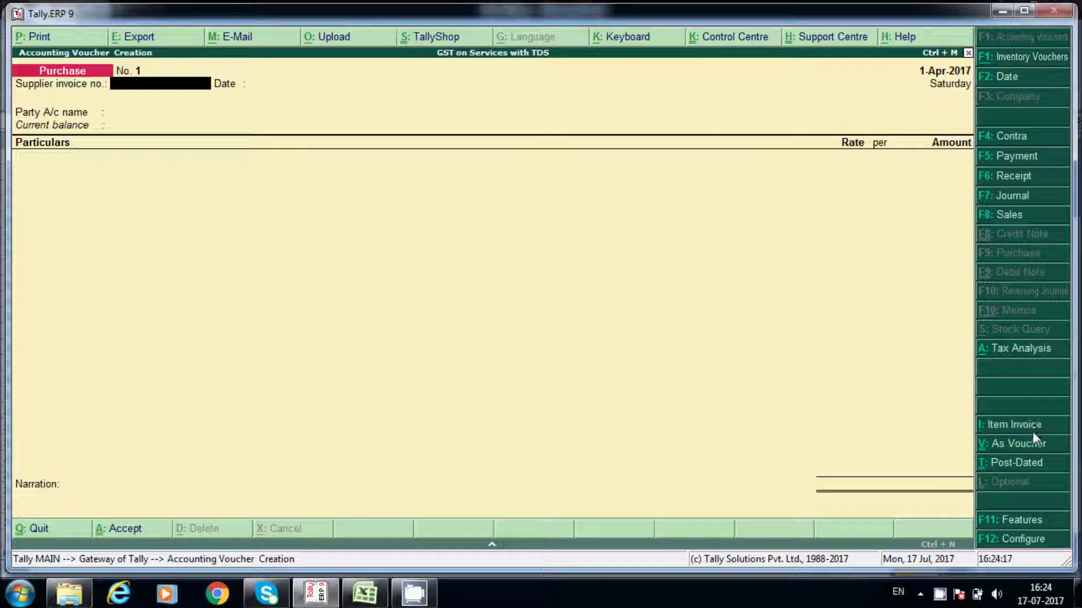
Enter supplier invoice number 121 and accept 1-Apr-2017 as the invoice date
text(121)
key(Return)
key(Return)
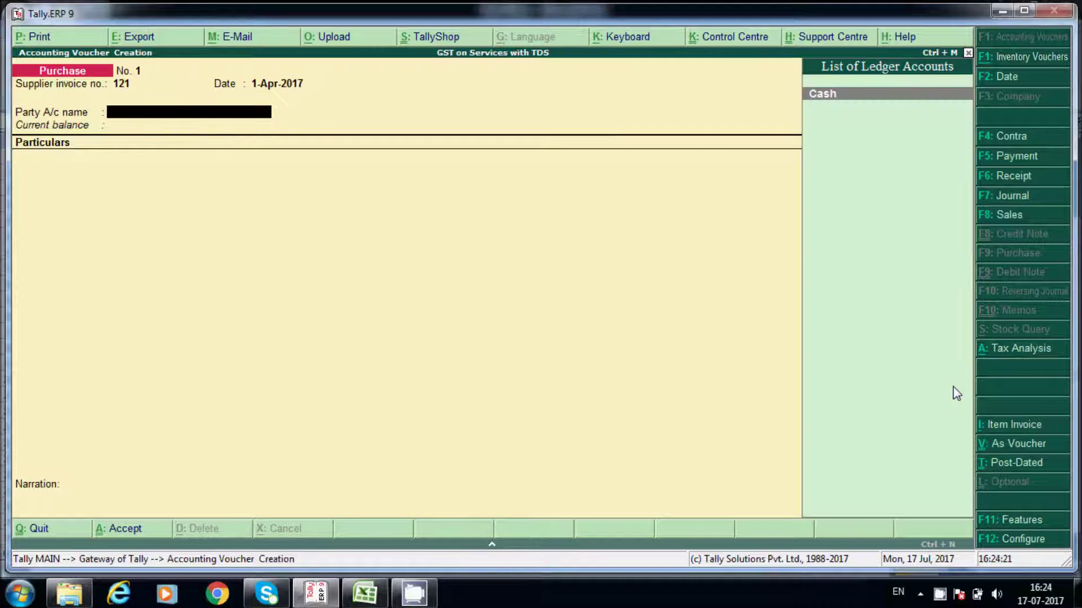
Create a party ledger named Balu & Co under Sundry Creditors, maintaining balances bill-by-bill with no default credit period
key(alt+c)
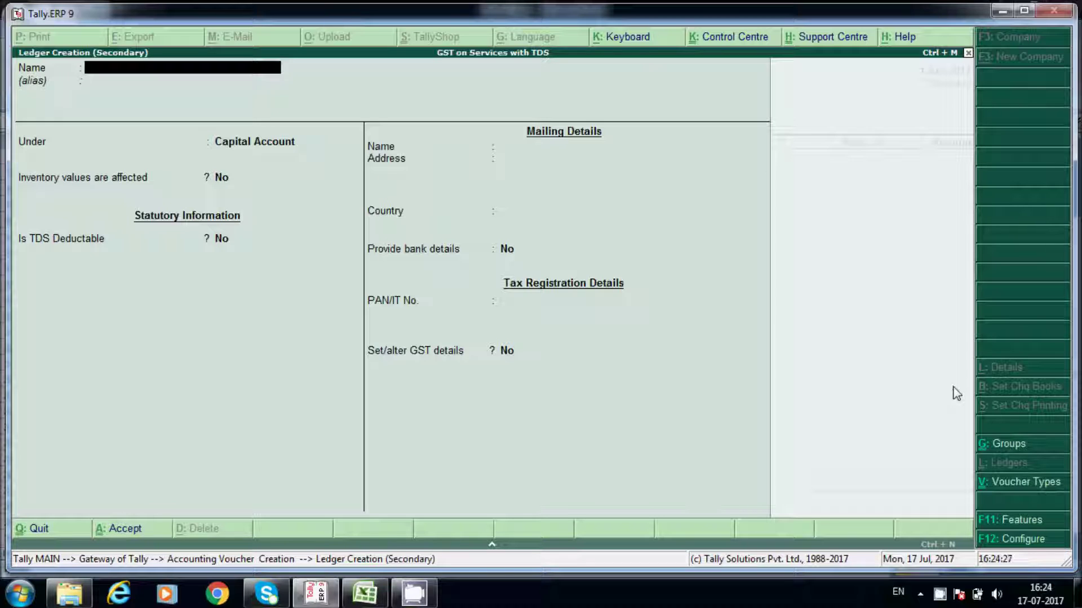
text(Balu & Co)
key(Return)
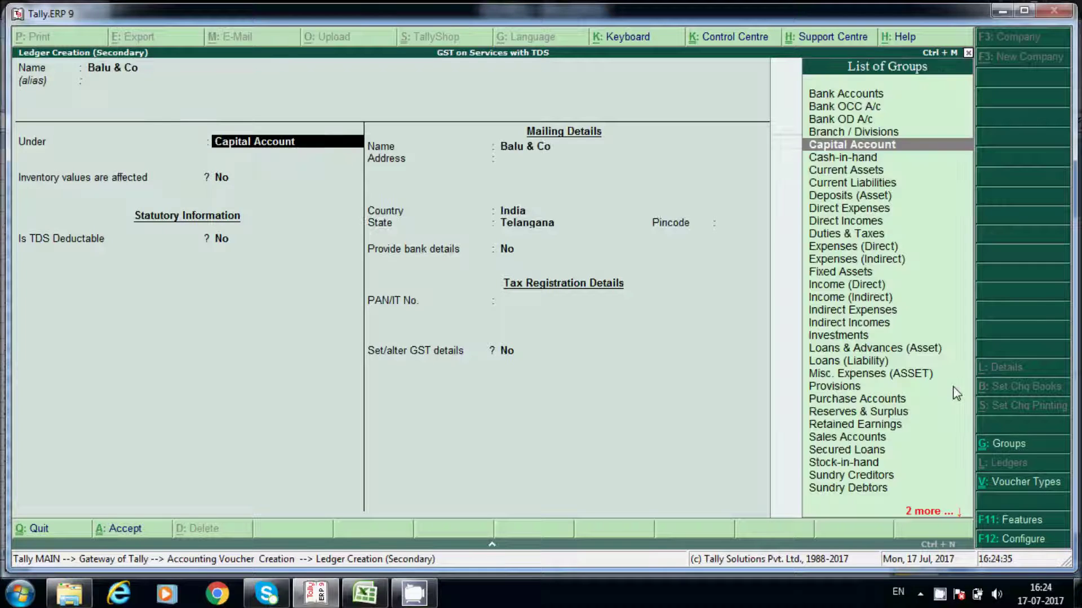
text(Su)
key(Down)
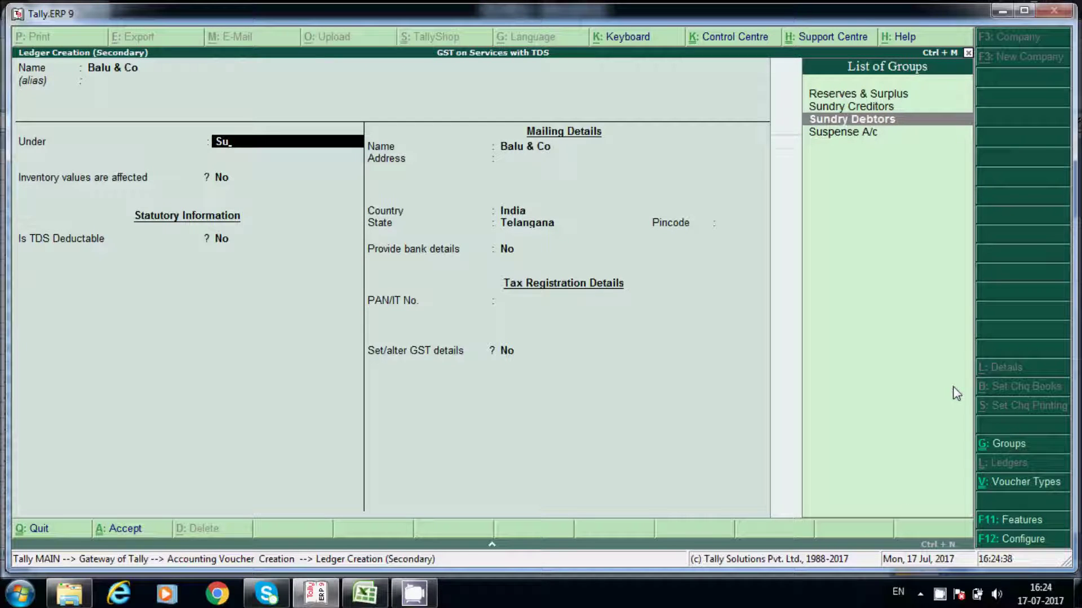
key(Up)
key(Return)
key(Return)
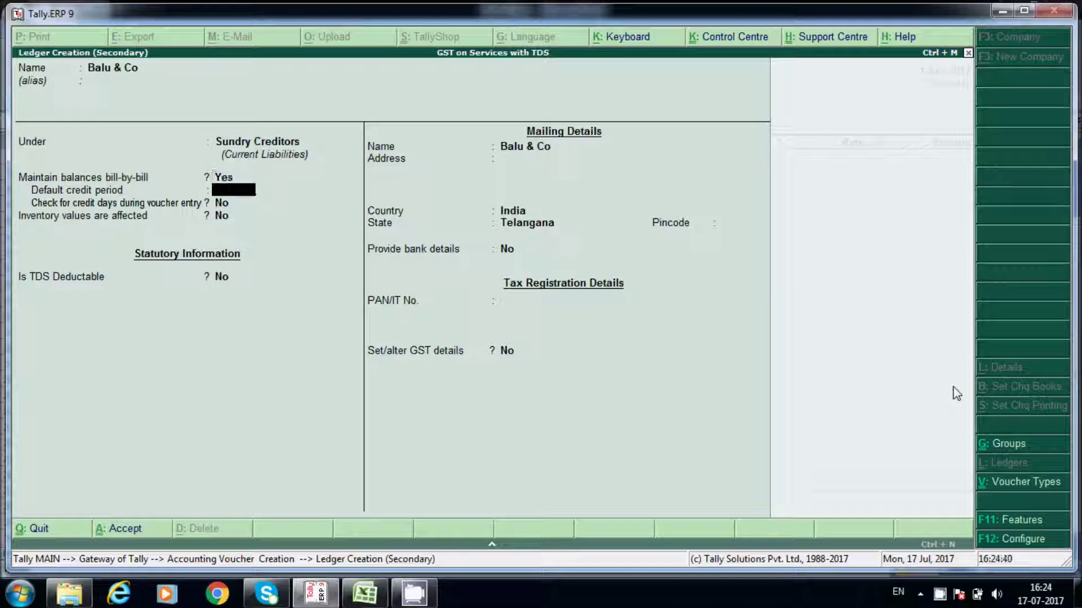
Make the Balu & Co ledger TDS deductable and choose Partnership Firm as the deductee type
key(Return)
text(y)
key(Return)
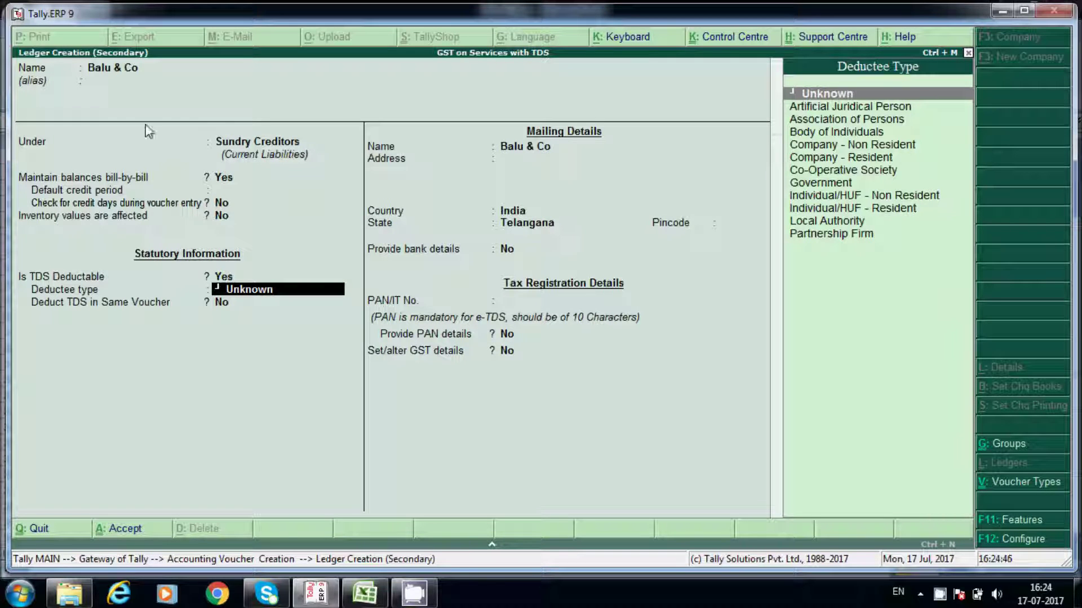
key(Down)
key(Down)
key(Down)
key(Down)
key(Down)
key(Down)
key(Down)
key(Down)
key(Down)
key(Down)
key(Down)
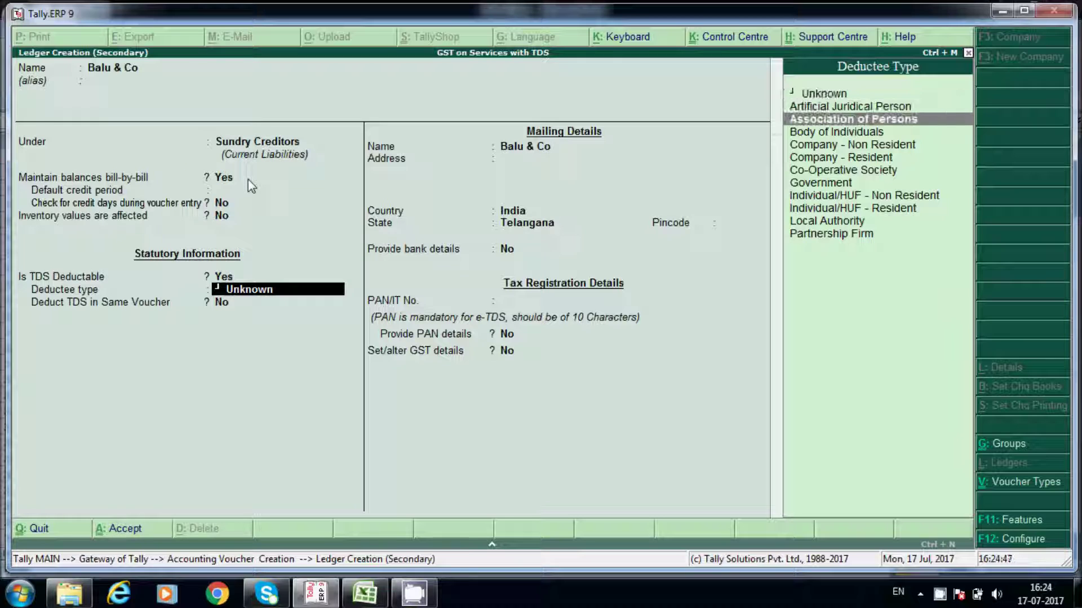
key(Return)
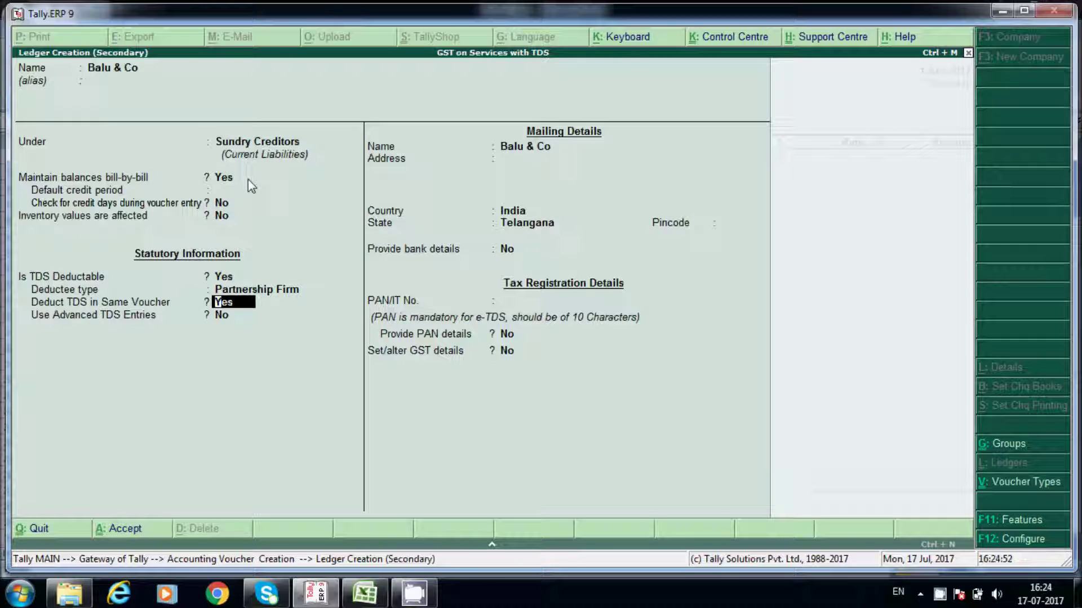
Set Deduct TDS in Same Voucher to Yes and go through its nature of payment list
key(Return)
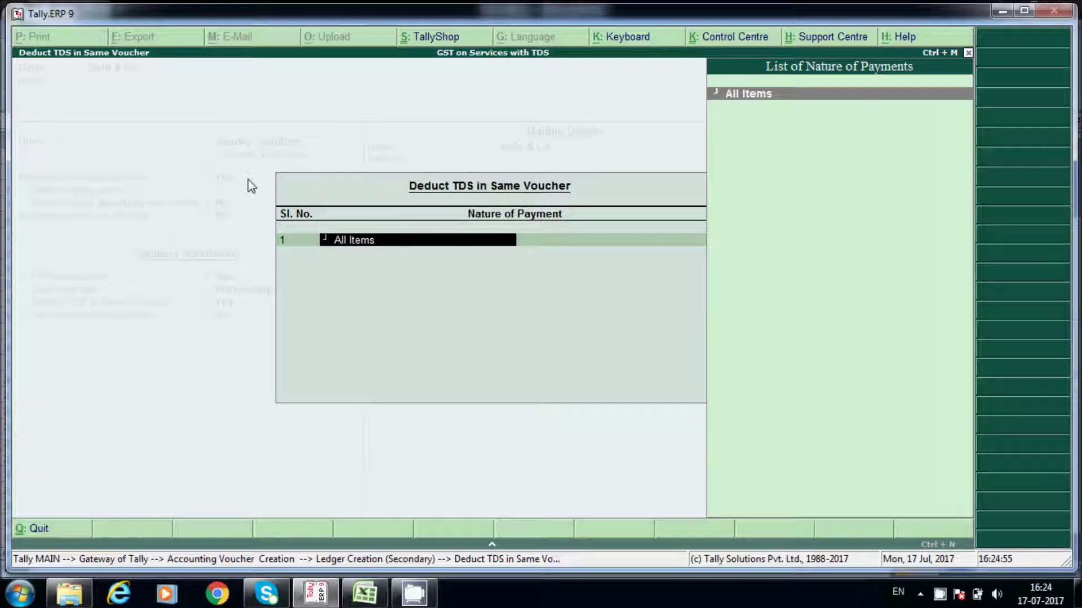
key(BackSpace)
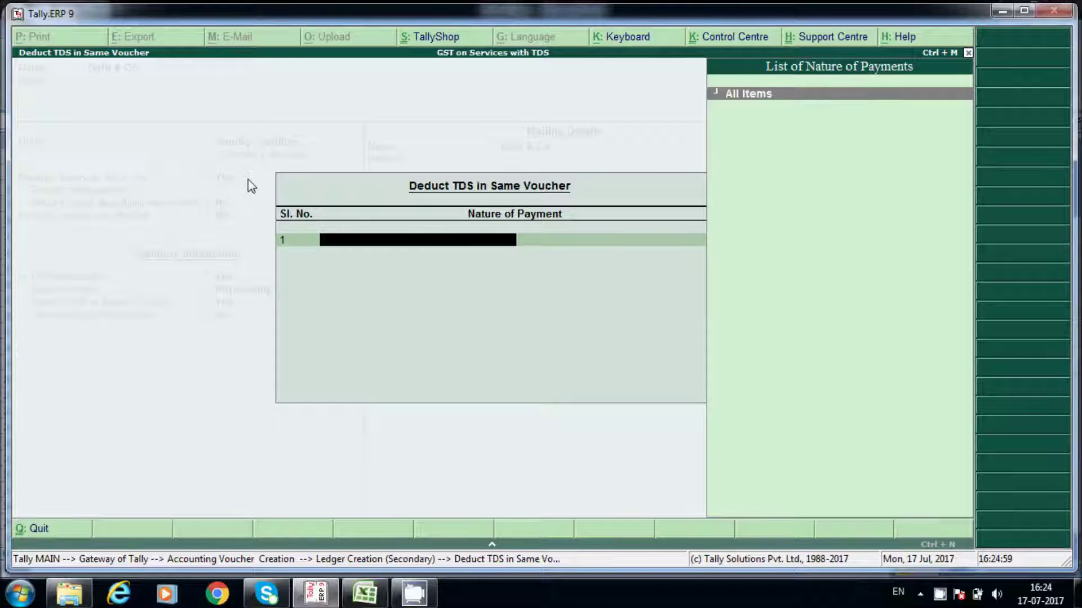
key(Return)
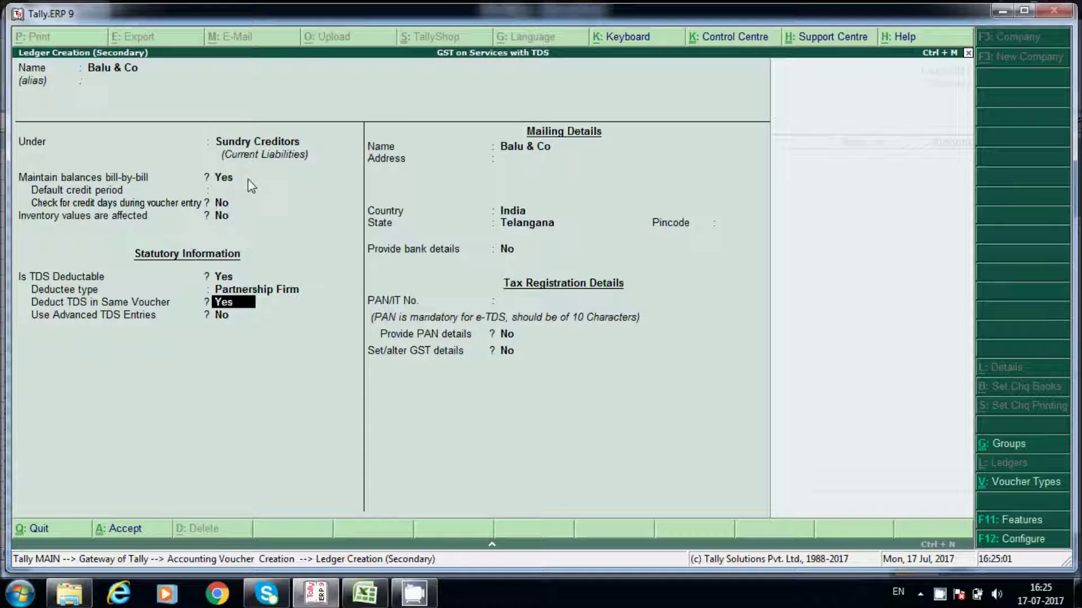
key(Return)
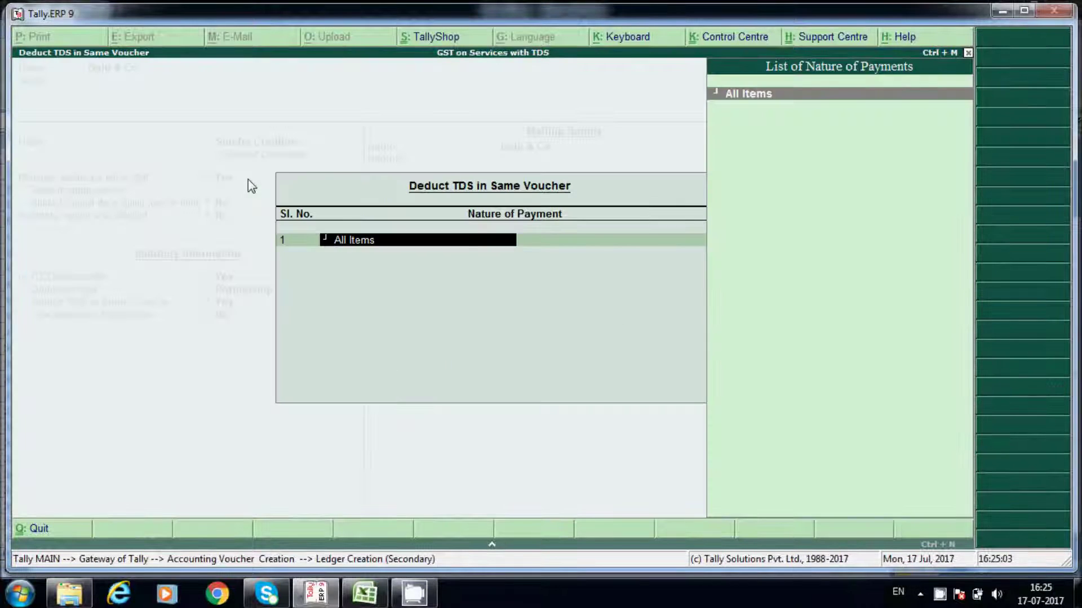
key(BackSpace)
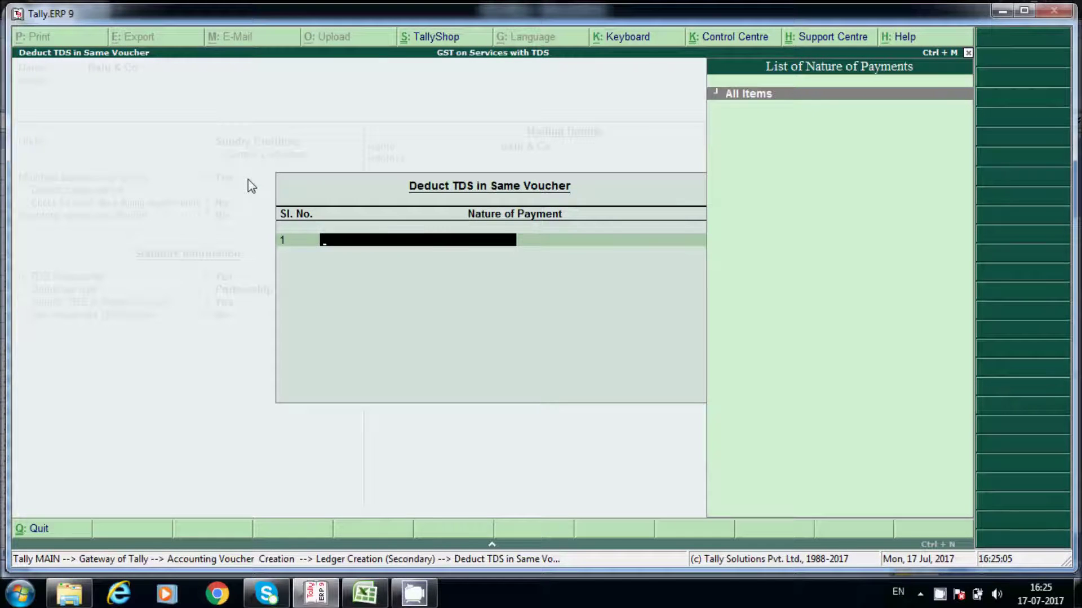
key(Return)
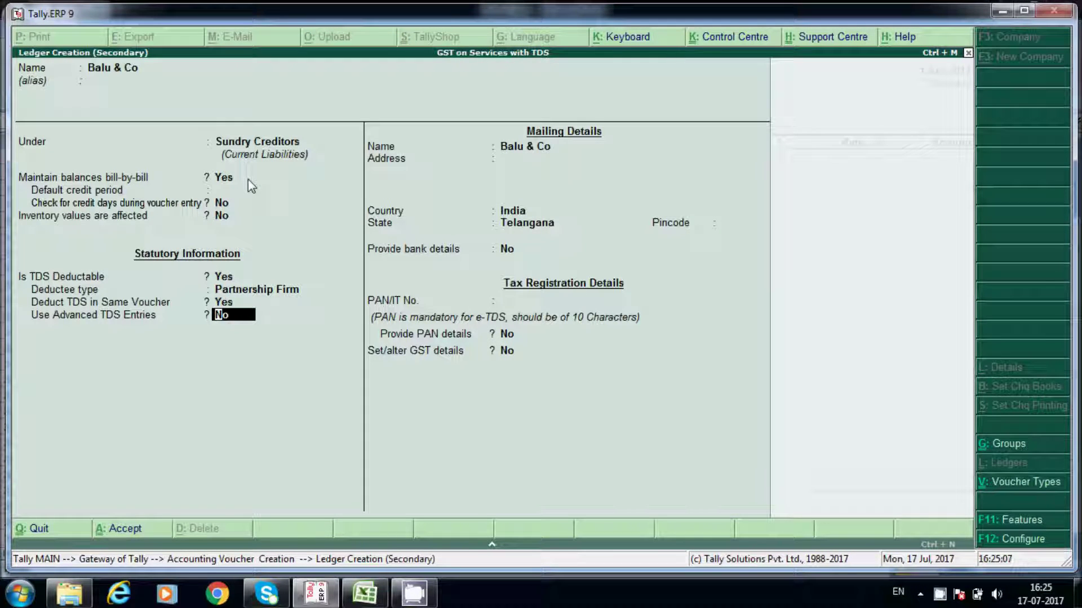
key(Return)
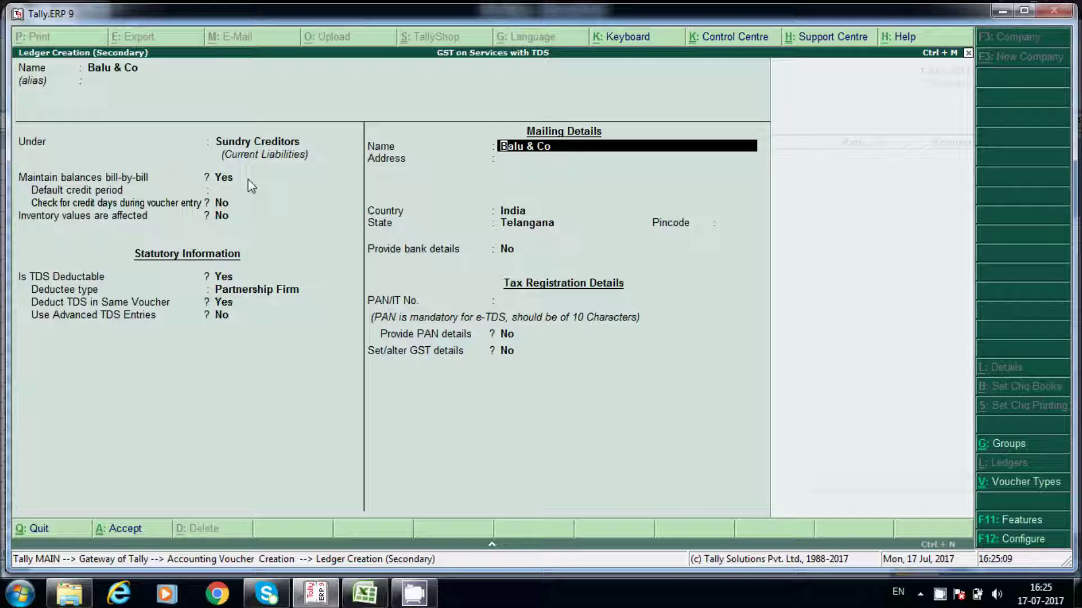
key(BackSpace)
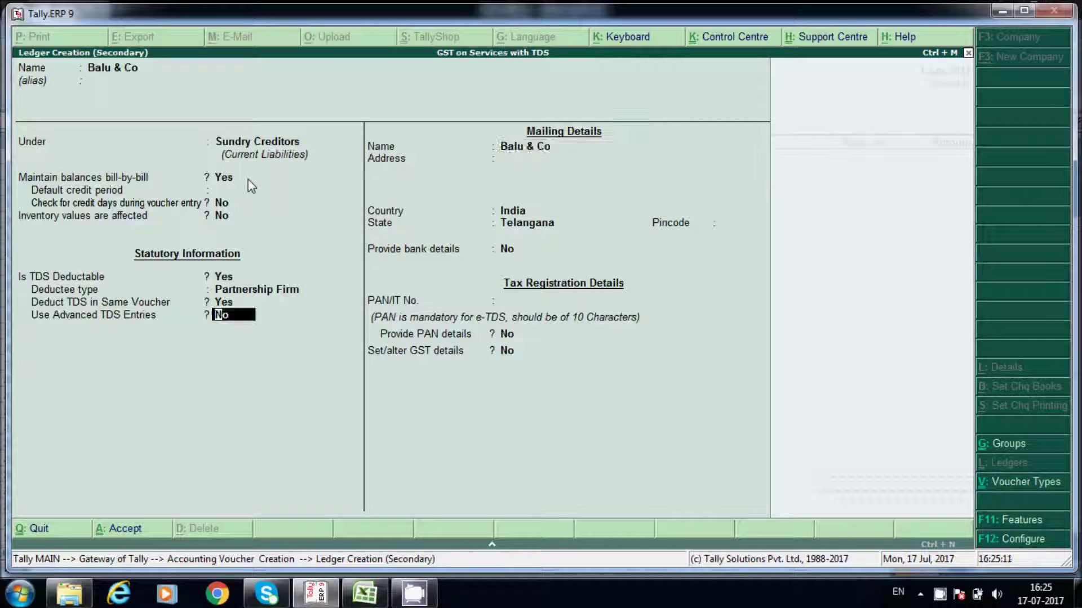
key(BackSpace)
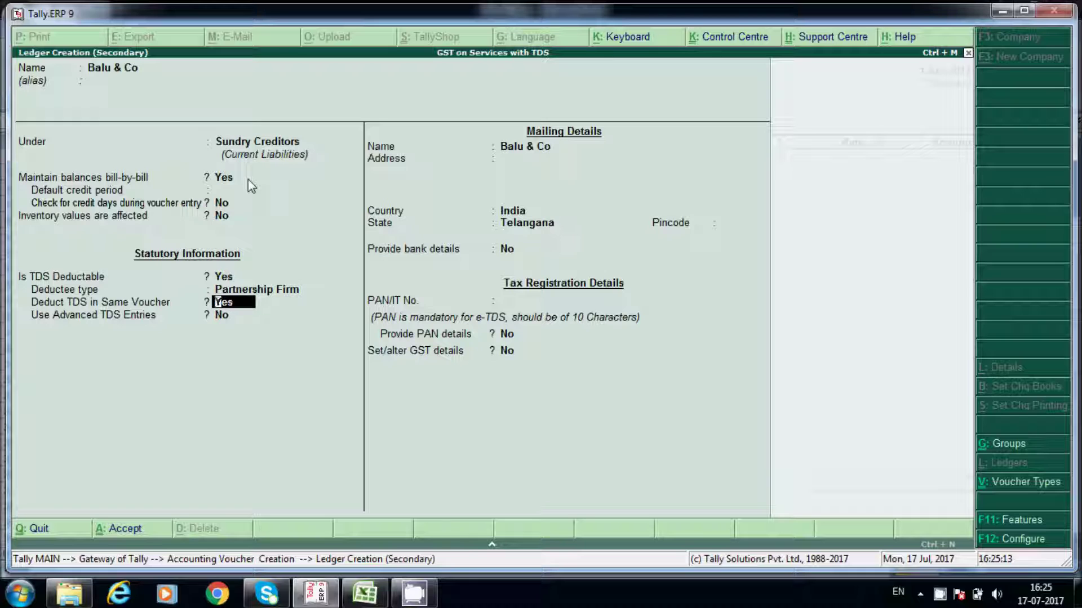
key(BackSpace)
text(ye)
key(Return)
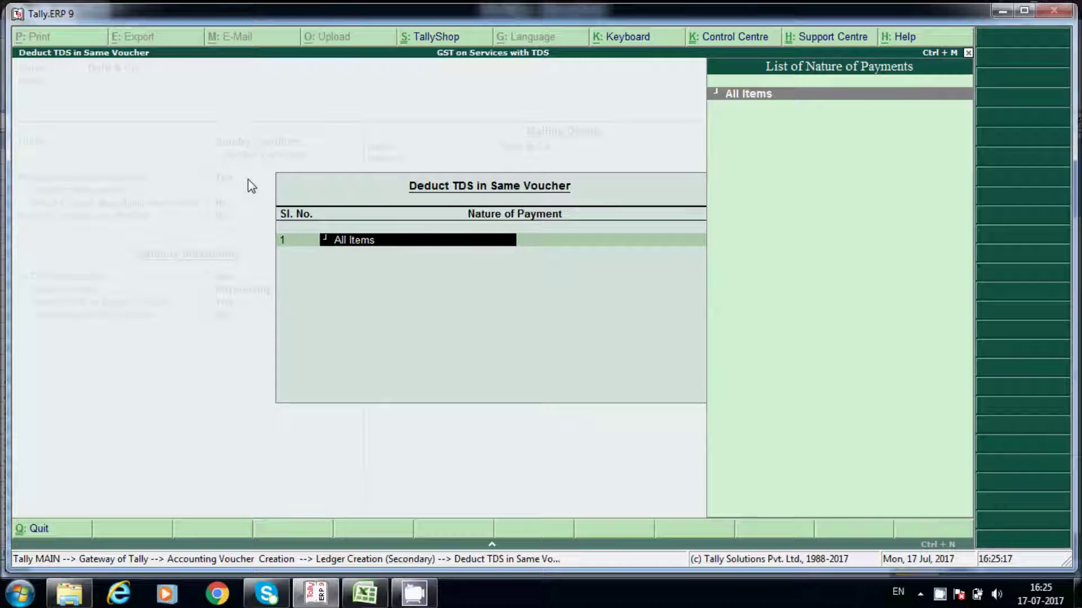
key(BackSpace)
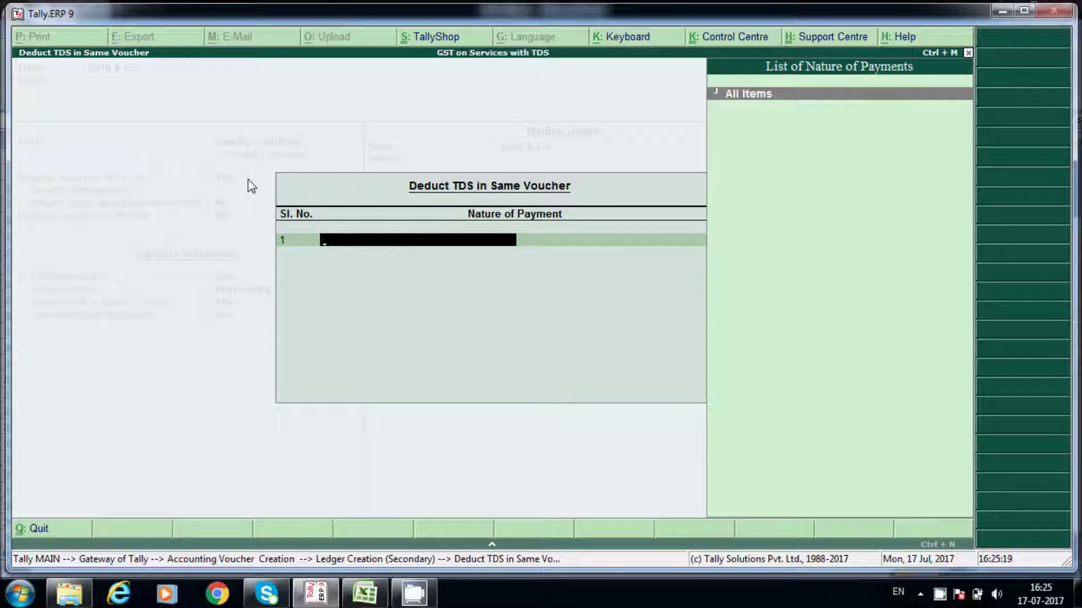
key(Escape)
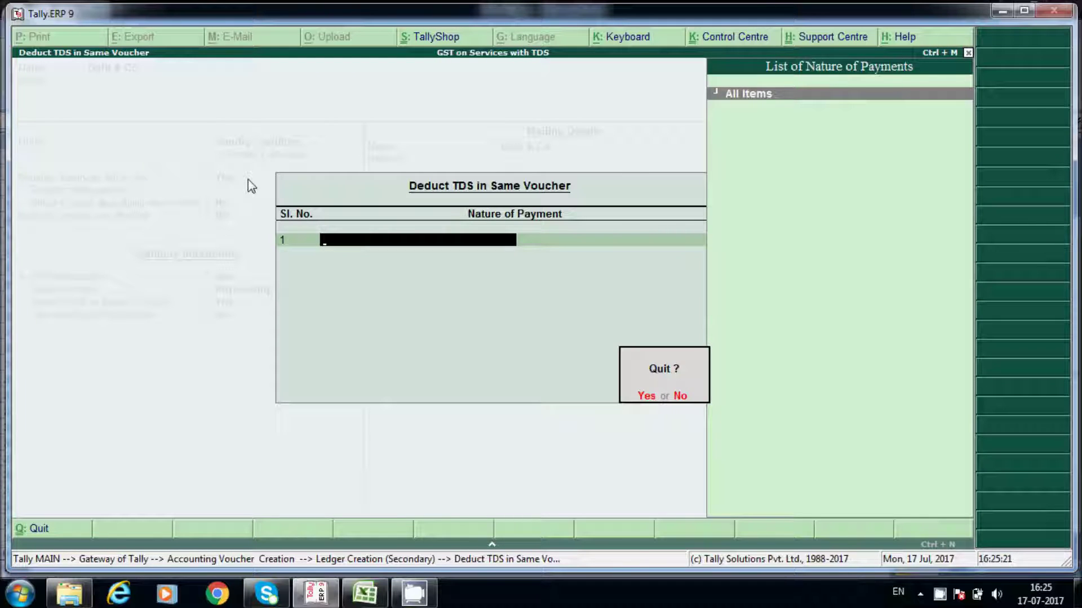
key(y)
Keep advanced TDS entries at No, accept the default mailing details with India and Telangana, and leave bank details at No
key(Return)
key(Return)
key(Return)
key(Return)
key(Return)
key(Return)
key(Return)
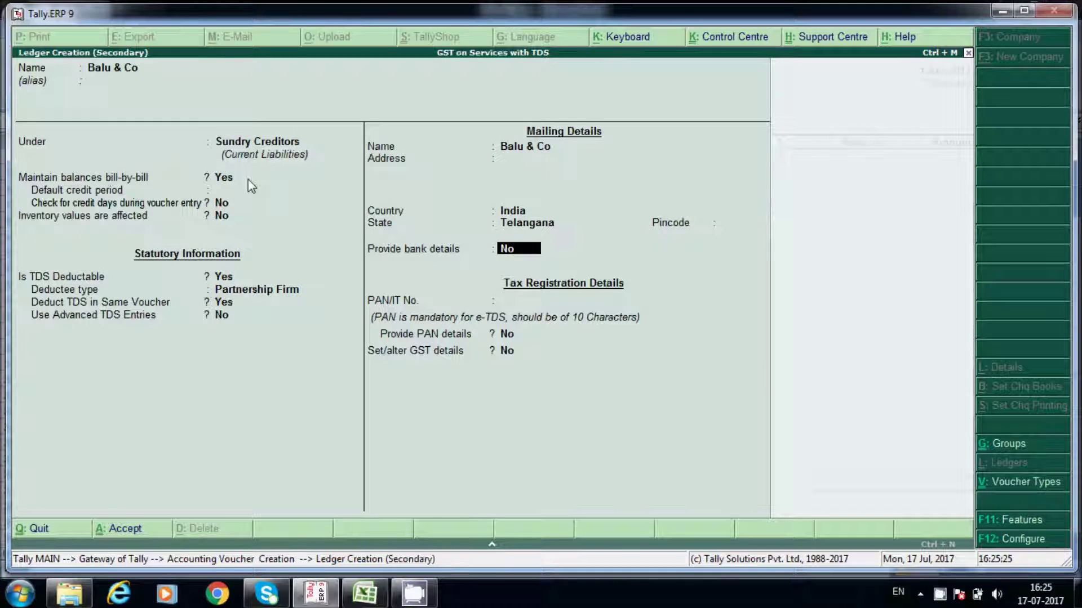
key(Return)
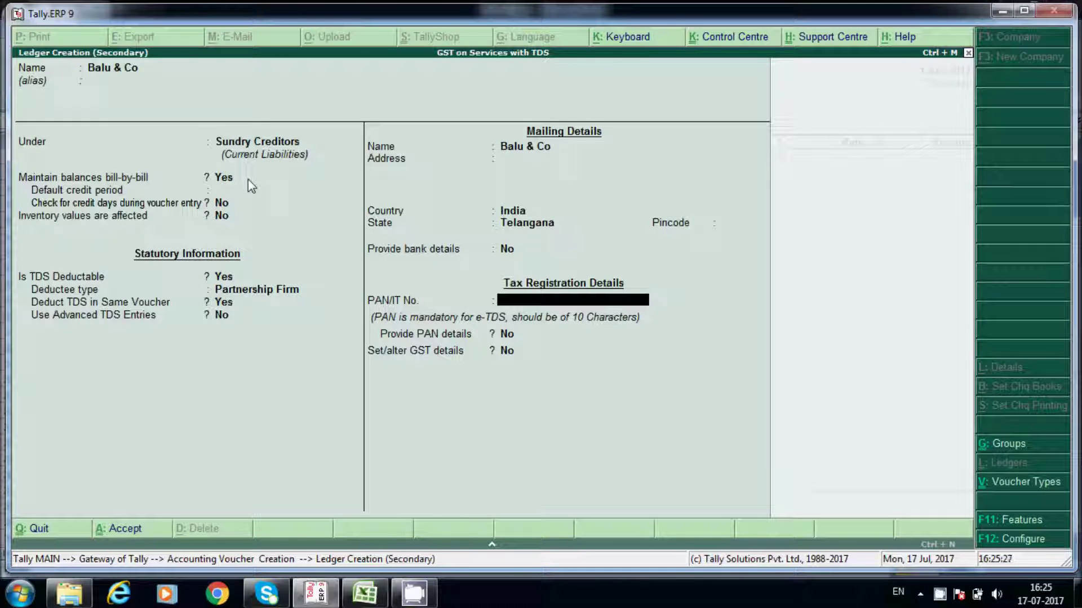
Enter the party's PAN and set Provide PAN details to Yes, accepting the PAN details
text(ADADD4332Q)
key(Return)
key(Return)
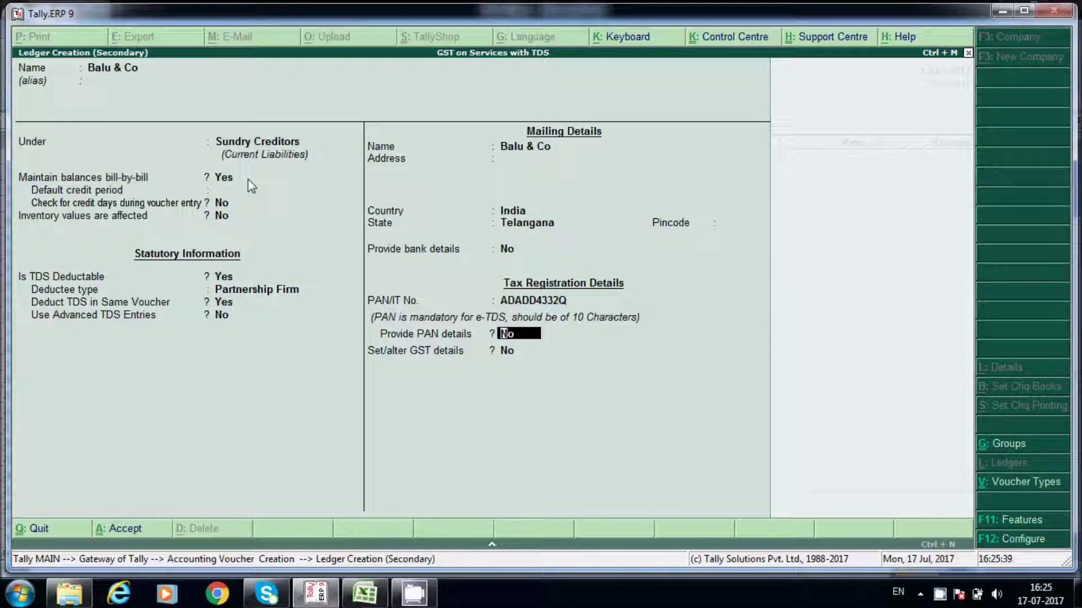
key(y)
key(Return)
key(Return)
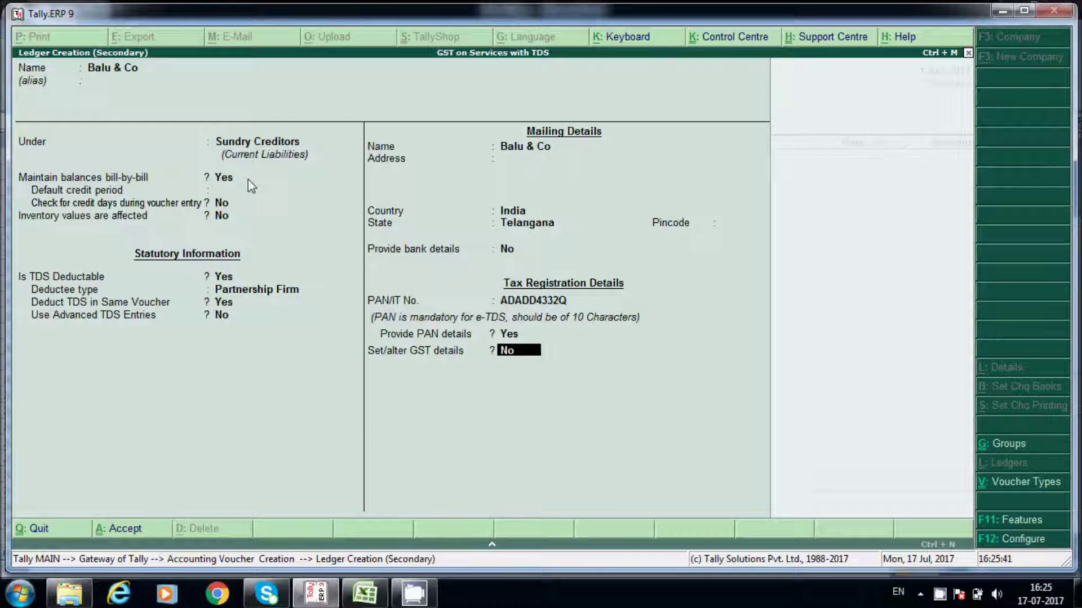
Enable GST details for the party ledger and choose Regular as the registration type
text(y)
key(Return)
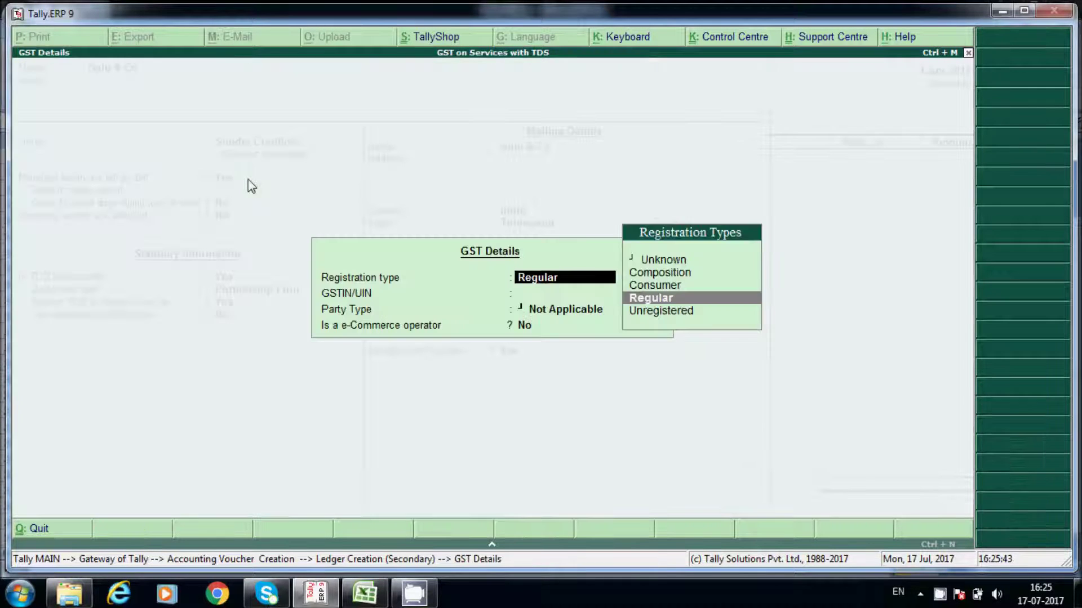
key(Return)
text(AADSA)
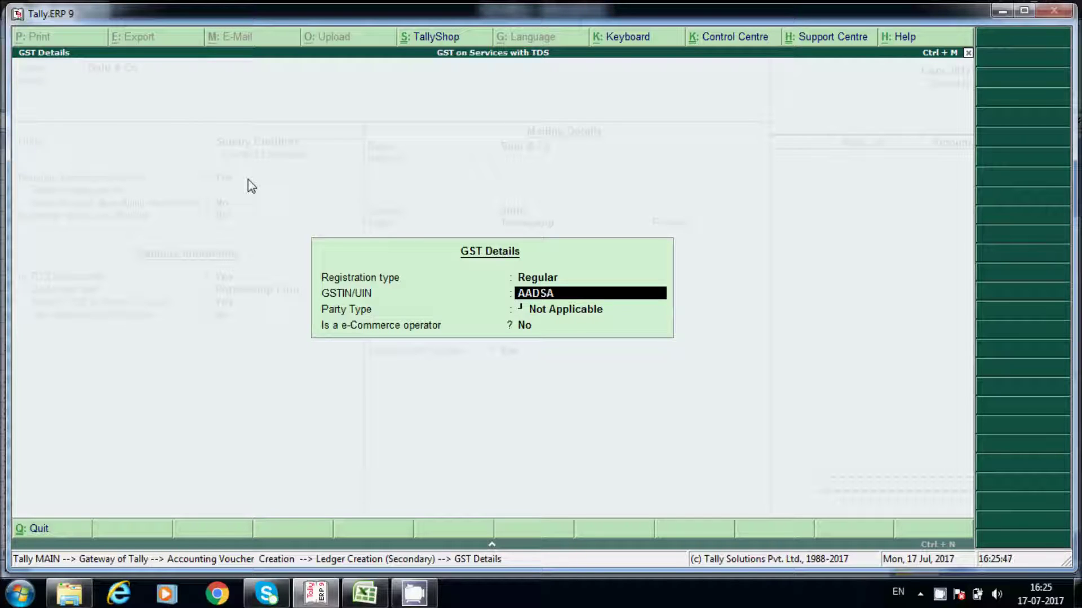
key(BackSpace)
key(BackSpace)
key(BackSpace)
key(BackSpace)
key(BackSpace)
Enter the party's GSTIN, keep the party type Not Applicable, and leave the e-Commerce operator option at No
text(36FADSD42342)
key(BackSpace)
text(E)
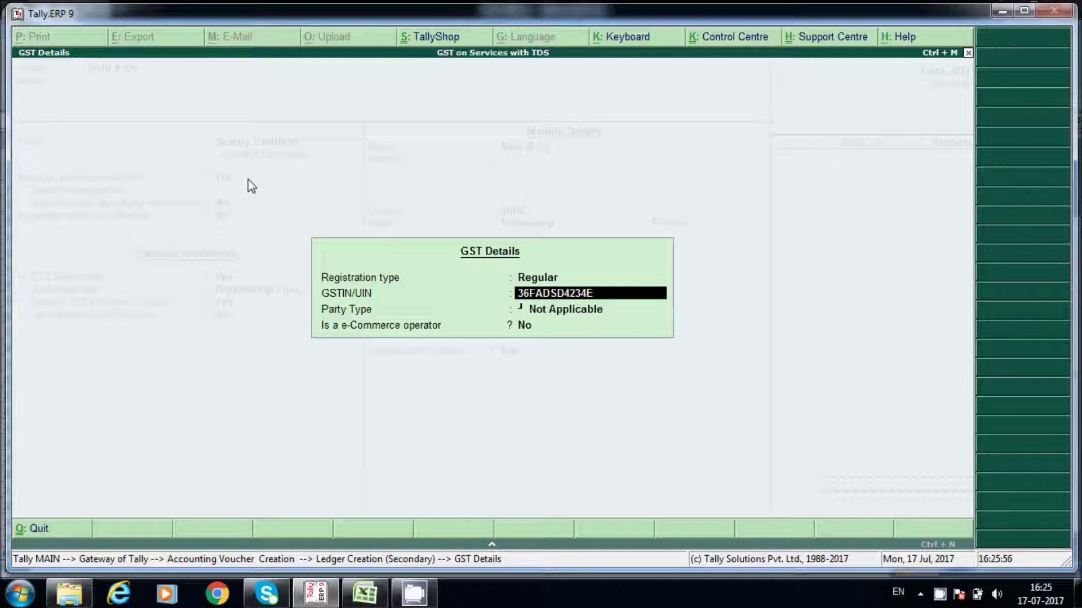
text(1Z5)
key(Return)
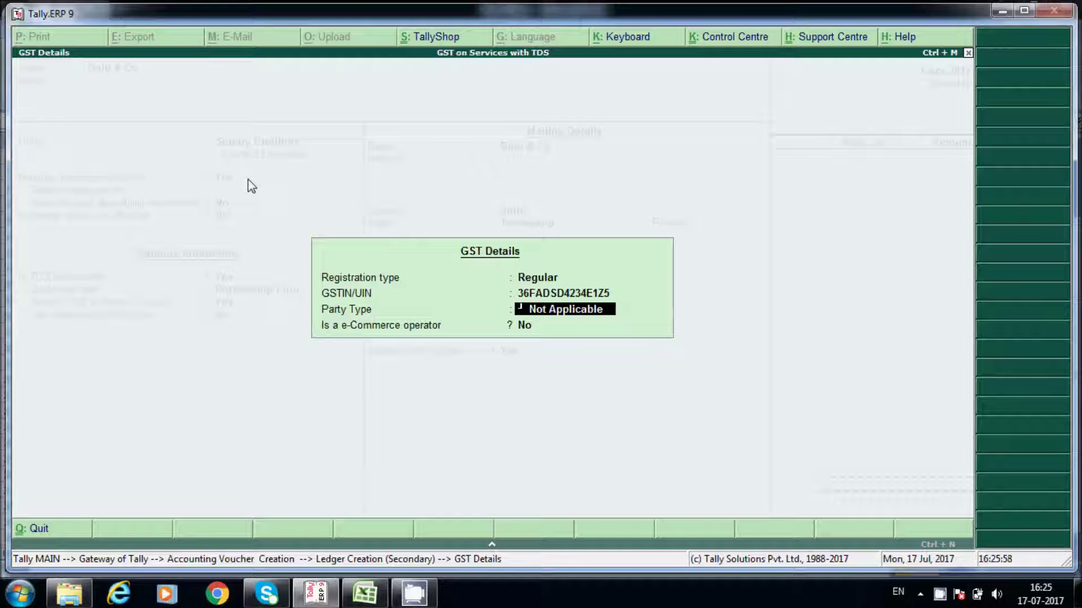
key(Return)
key(Return)
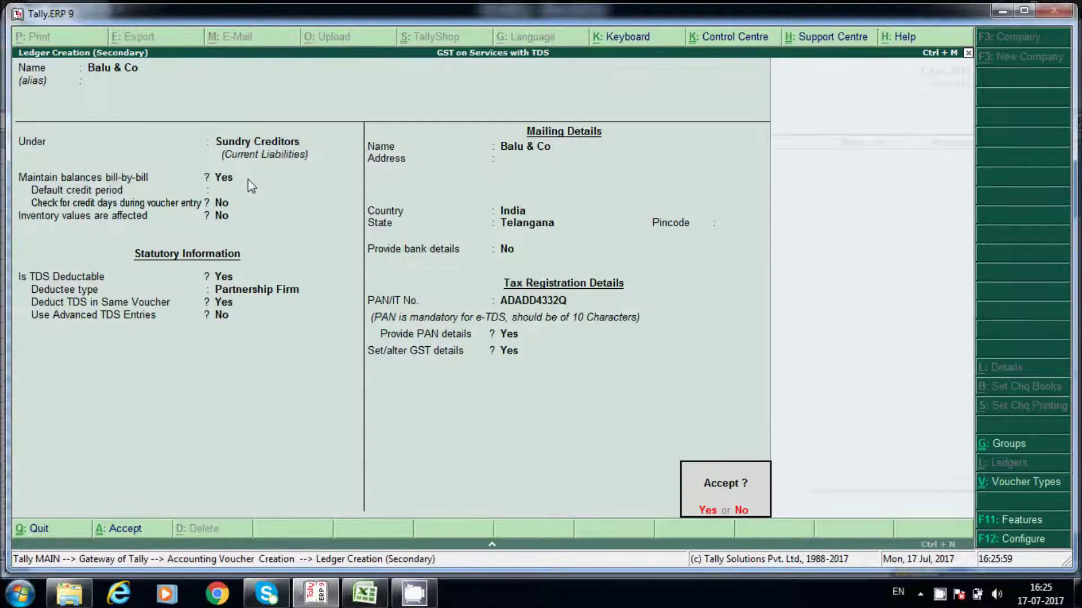
Save the Balu & Co ledger, use it as the purchase voucher's party, and accept the supplementary party details
key(Return)
key(Return)
key(Return)
key(Return)
key(Return)
key(Return)
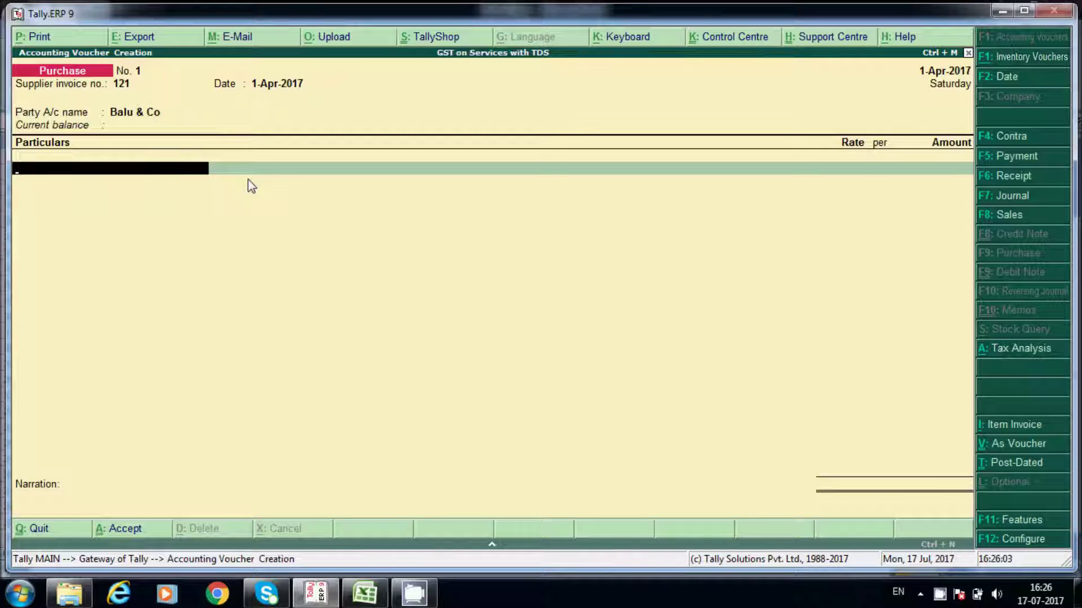
Create a ledger named Professional Charges from the voucher's first particulars line and place it under Indirect Expenses
key(alt+c)
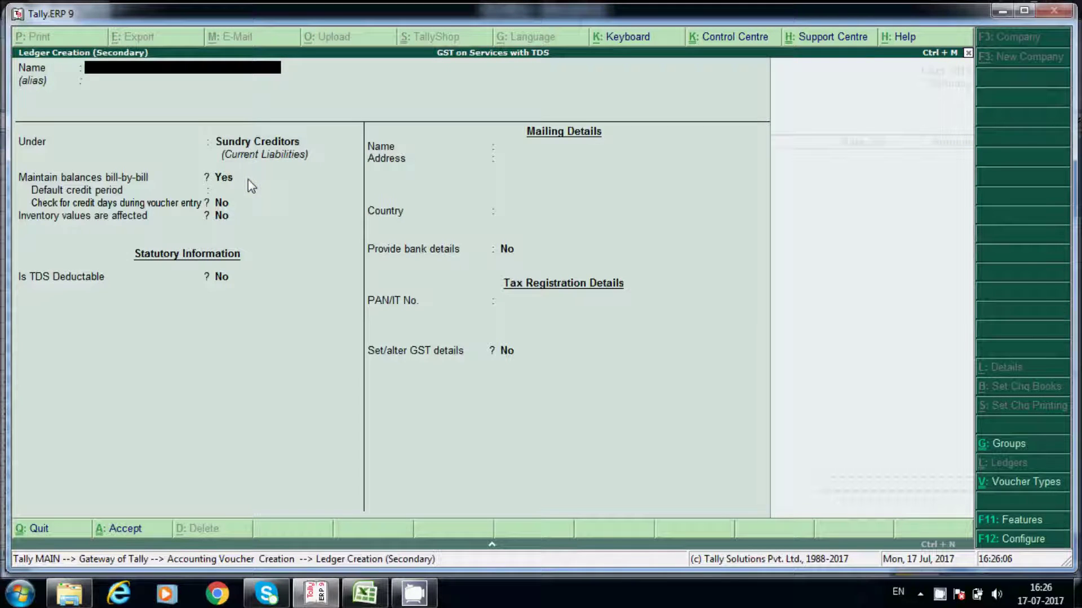
text(Professi)
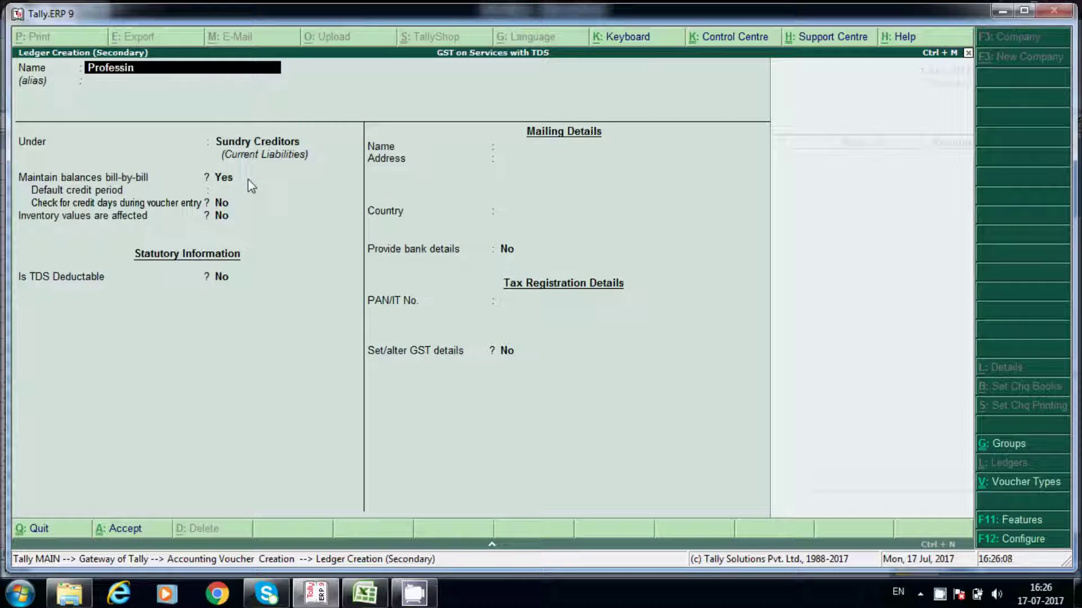
text(onal Charges)
key(Return)
key(Return)
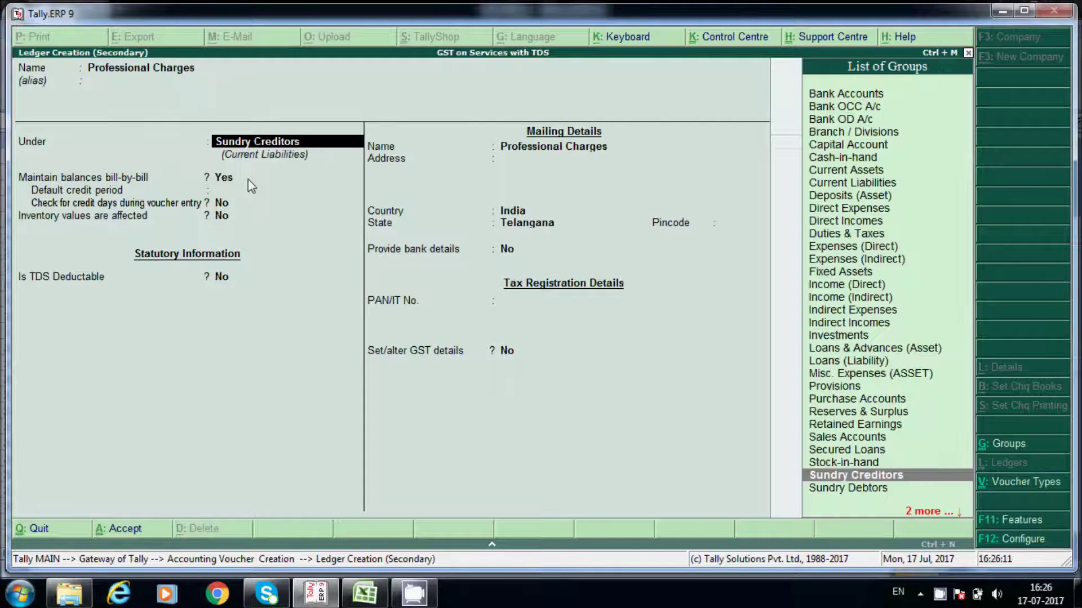
text(Indirect I)
key(Return)
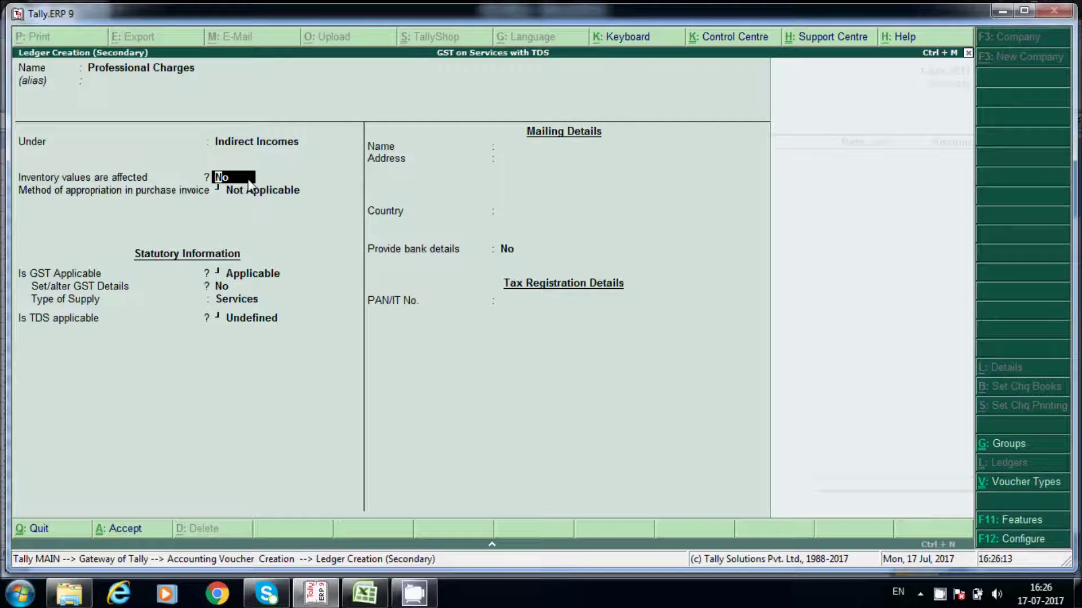
key(BackSpace)
key(Up)
key(Up)
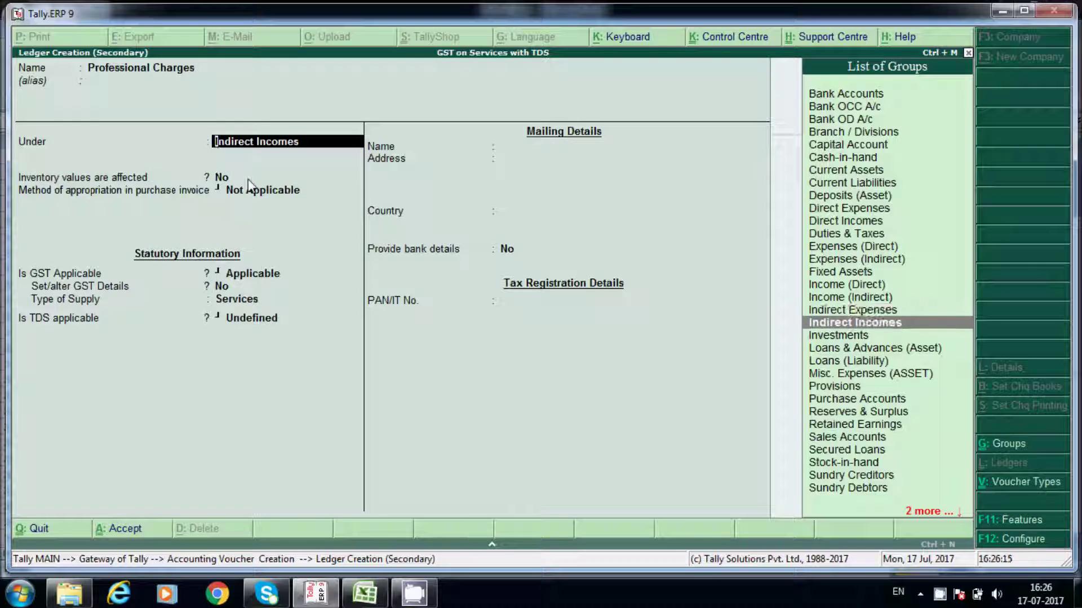
key(Down)
key(Return)
Keep inventory values at No, appropriation Not Applicable and GST Applicable, and set Set/alter GST Details to Yes for the ledger
key(Return)
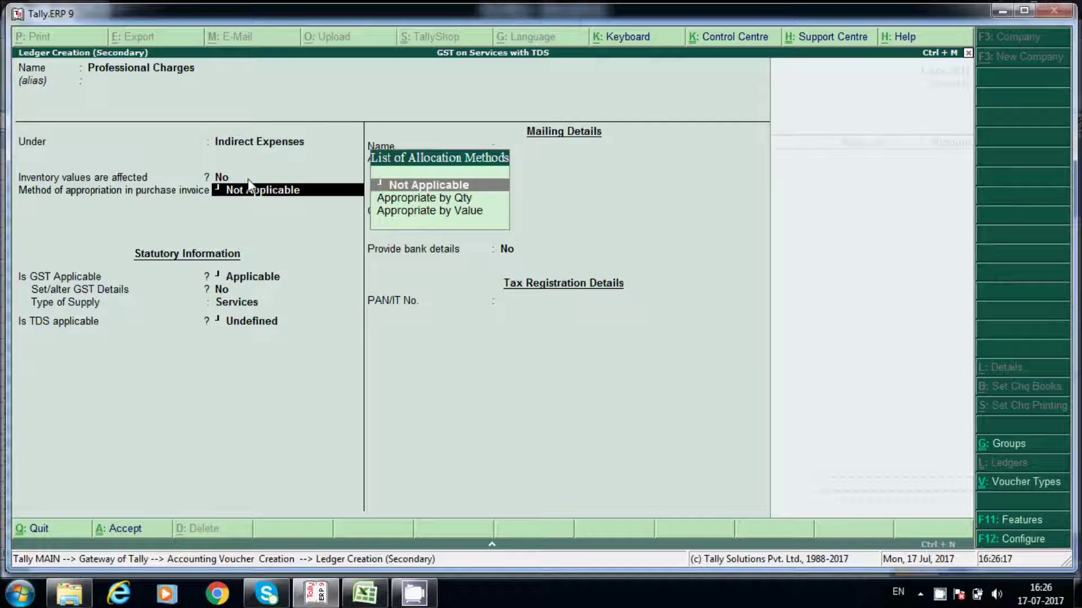
key(Return)
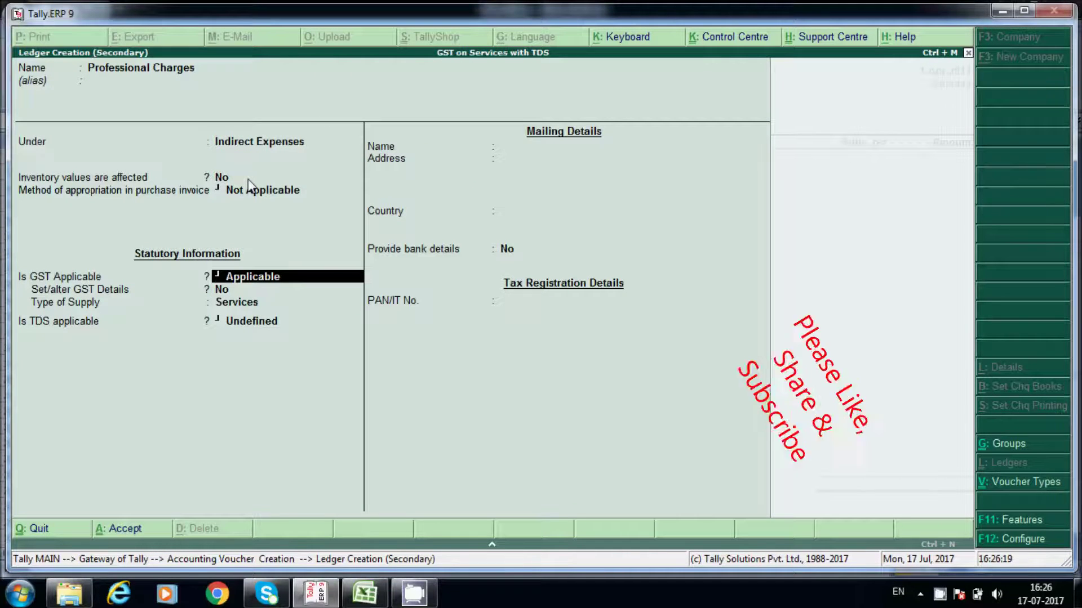
key(Return)
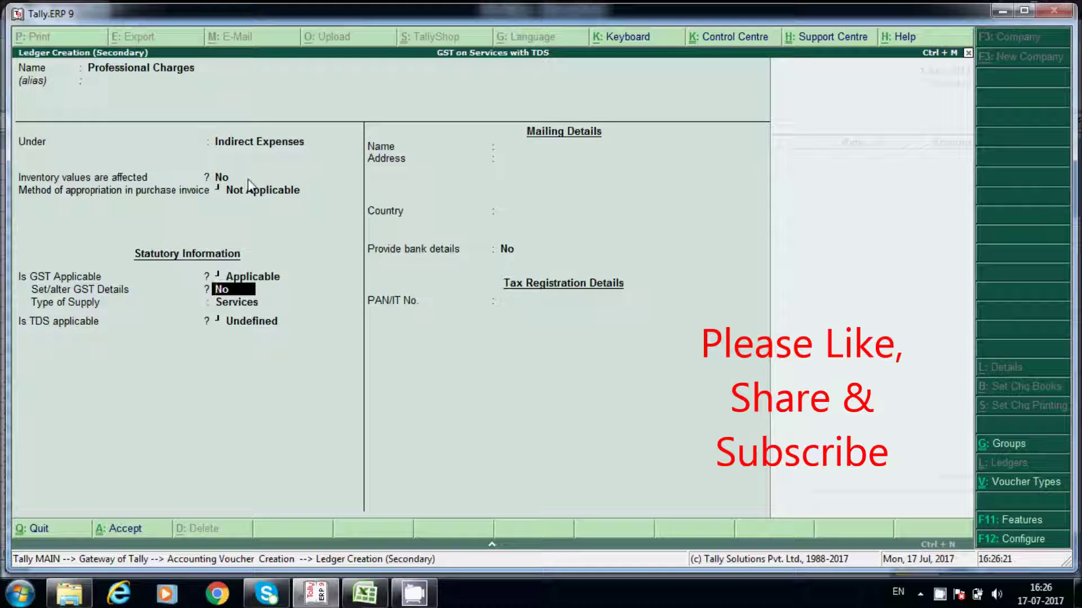
text(y)
key(Return)
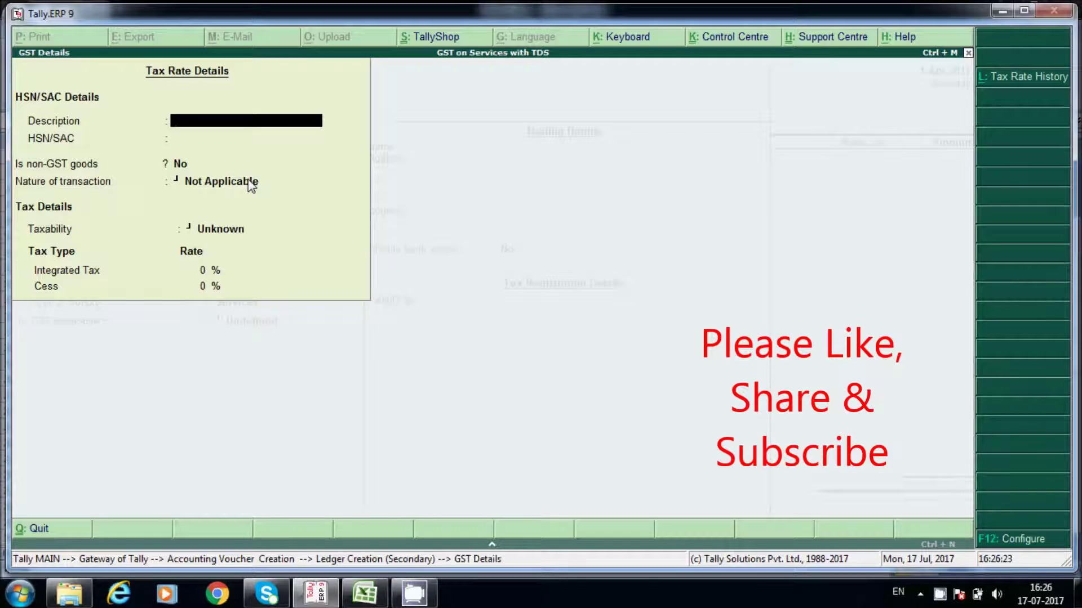
Enter Professional Charges as the tax rate description and 43243332 as the HSN/SAC code
text(Professional Charges\)
key(Return)
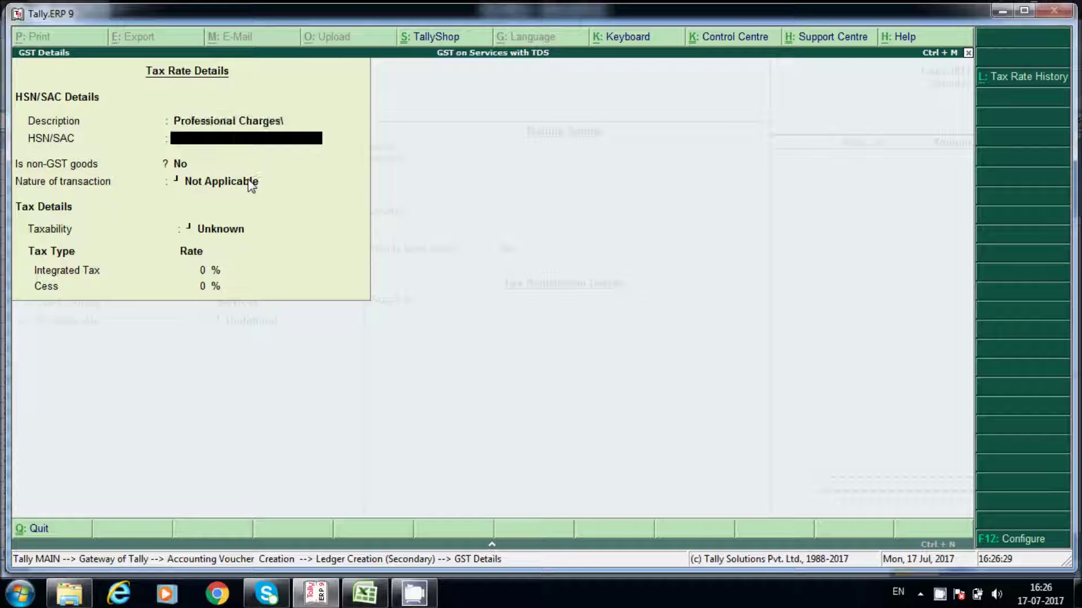
key(Up)
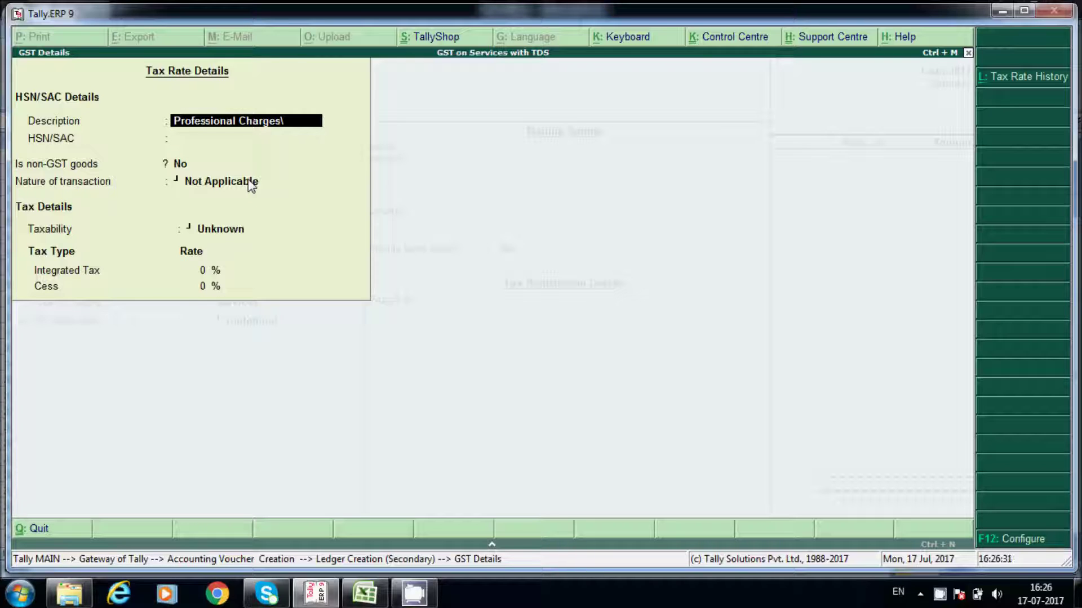
key(BackSpace)
key(Return)
text(43243332)
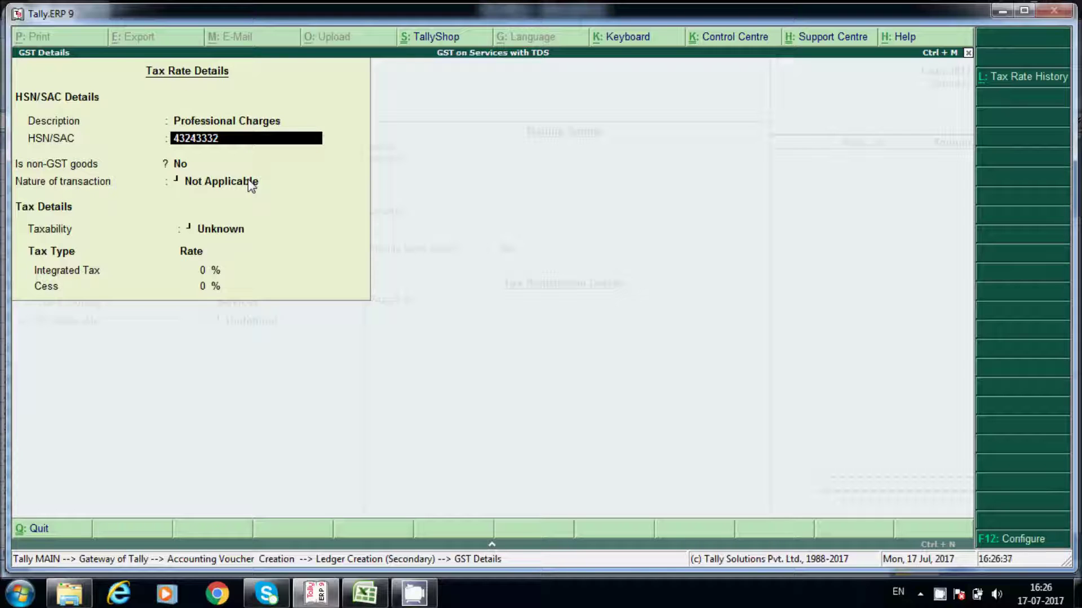
key(Return)
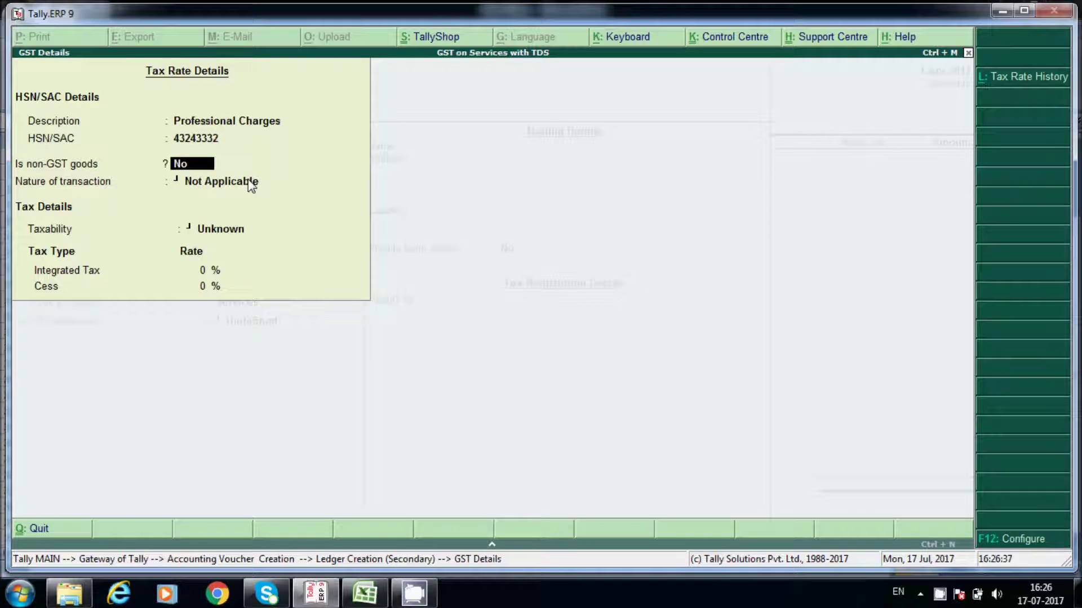
Keep non-GST goods at No and set the nature of transaction to Purchase Taxable
key(Return)
key(Down)
key(Down)
key(Down)
key(Down)
key(Down)
key(Down)
key(Down)
key(Down)
key(Down)
key(Down)
key(Down)
key(Down)
key(Down)
key(Down)
key(Down)
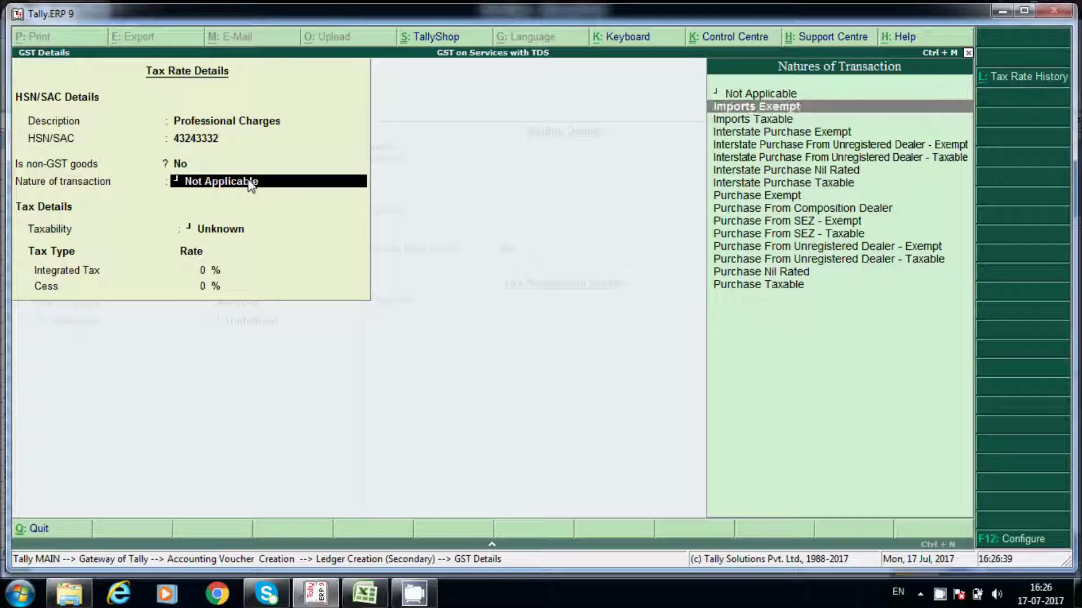
key(Return)
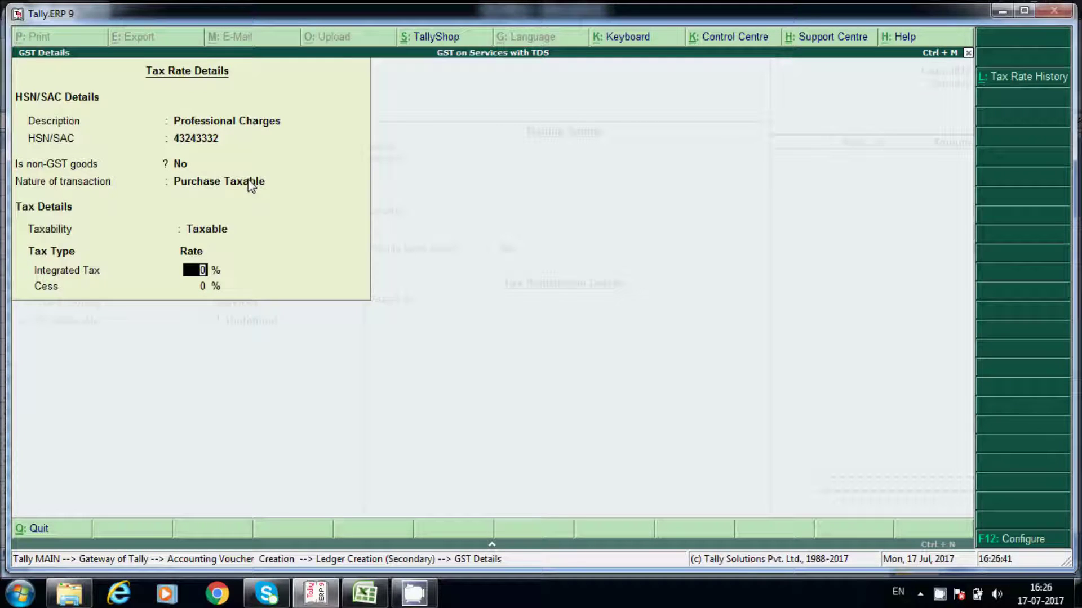
Set the integrated tax rate to 12%, accept the GST details, and keep Services as the type of supply
text(12)
key(Return)
key(Return)
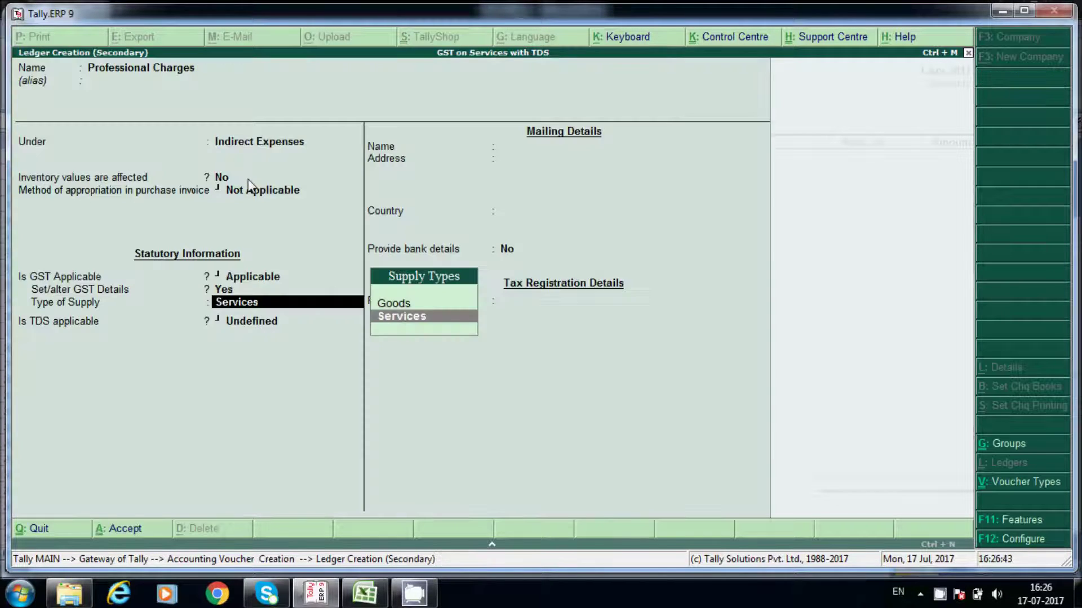
key(Return)
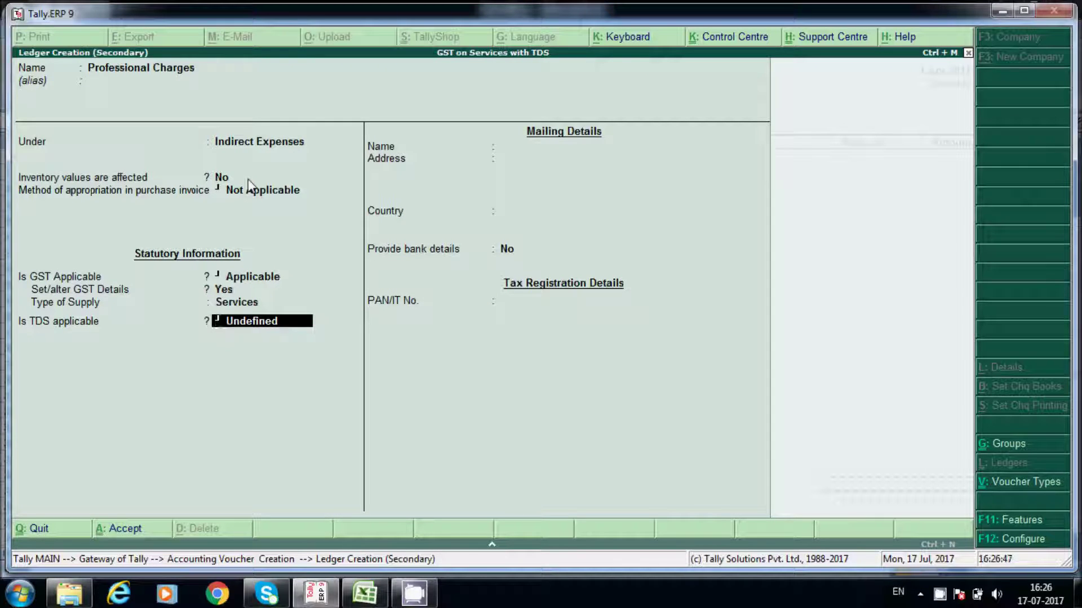
Set Is TDS applicable to Applicable for the Professional Charges ledger
key(y)
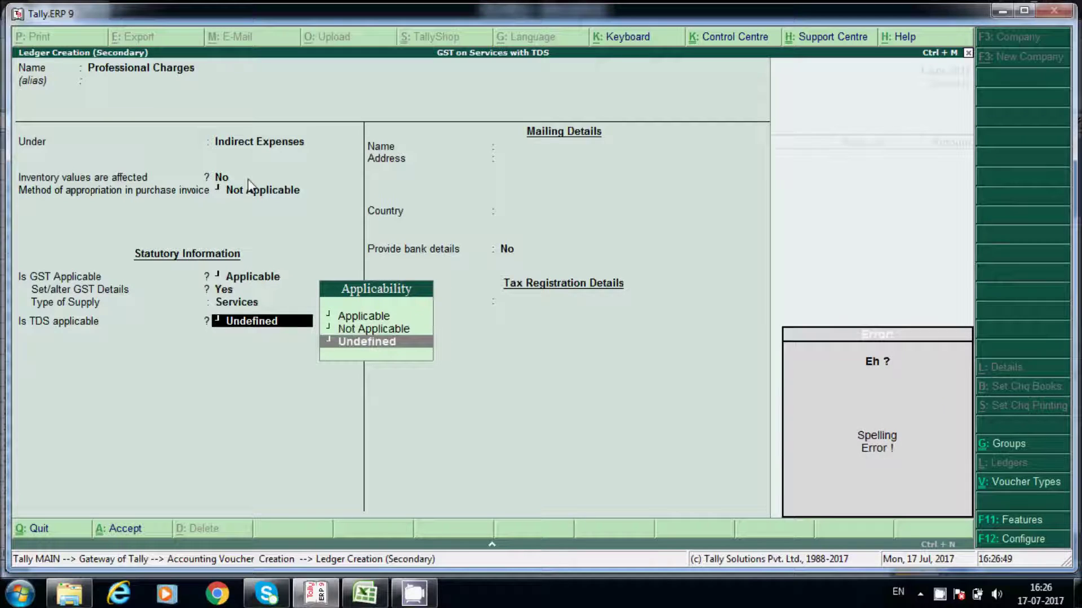
key(Up)
key(Up)
key(Return)
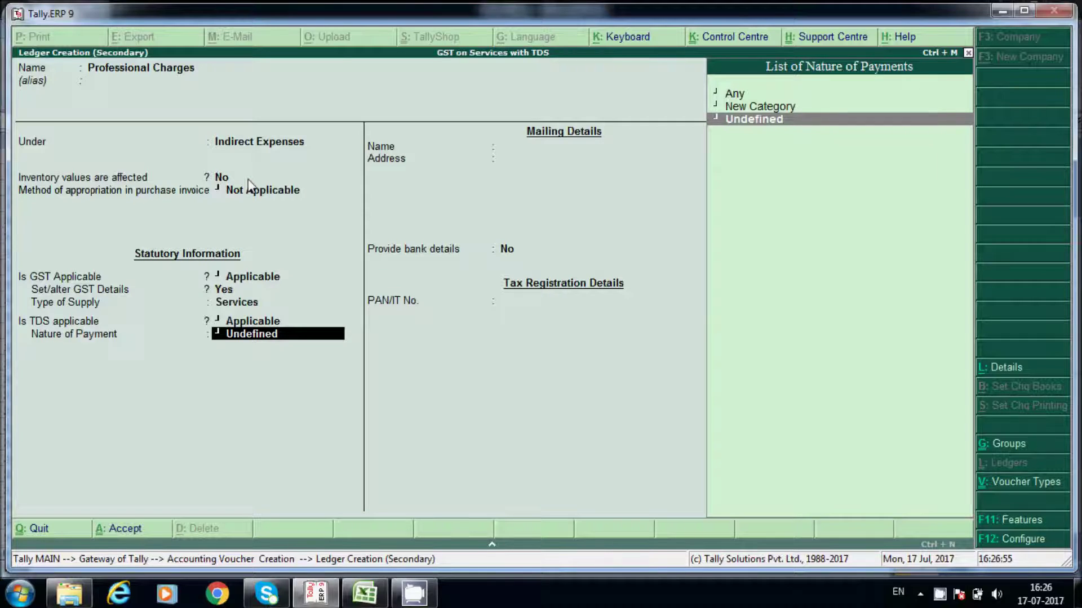
Create a TDS nature of payment named TDS on Professional Charges with section 194J
key(alt+c)
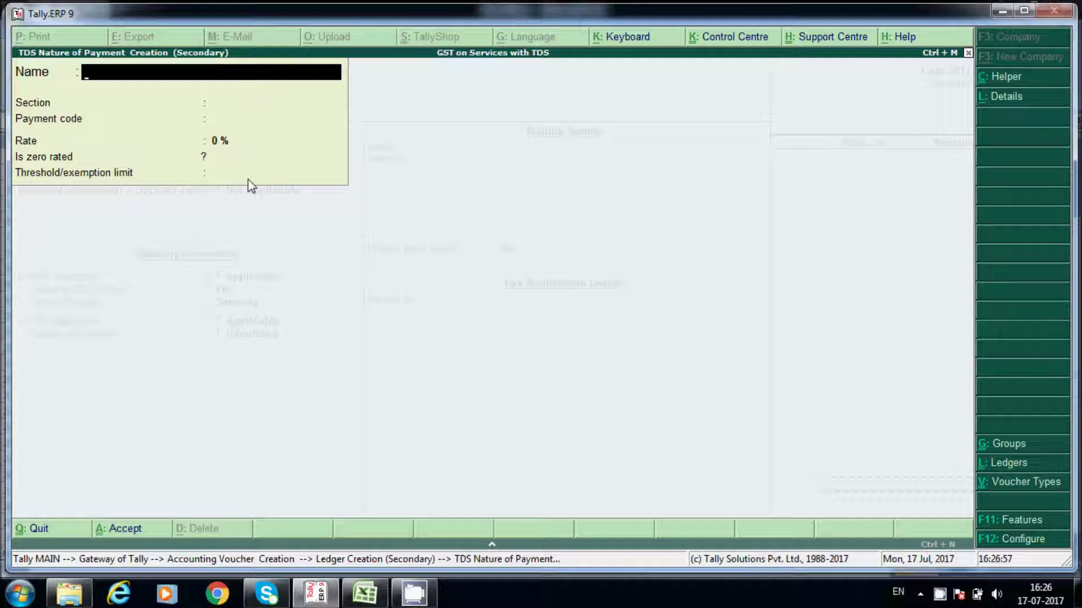
text(TDS o)
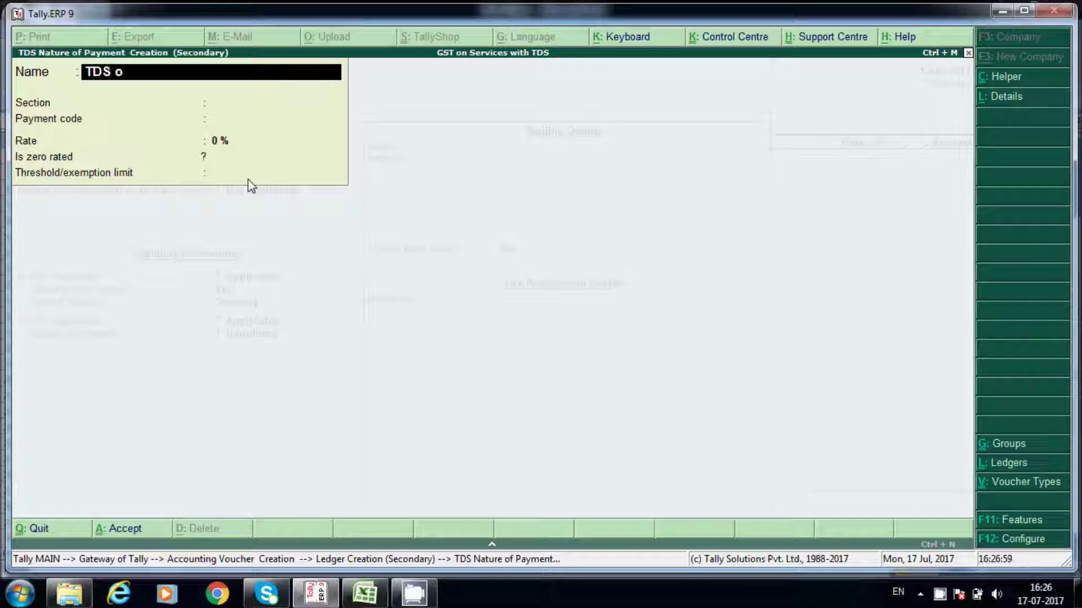
text(n Profess)
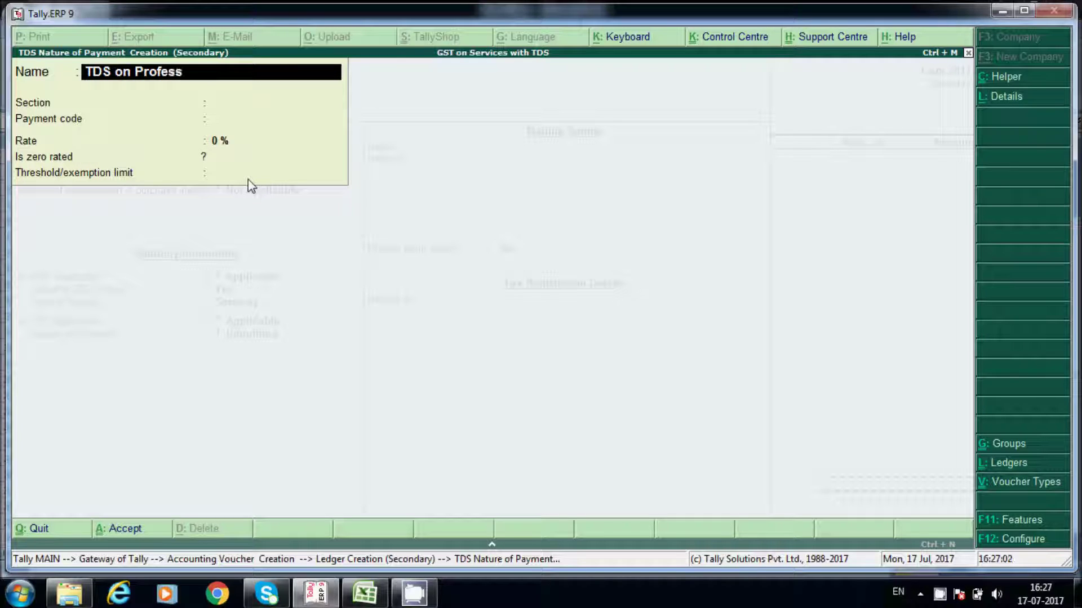
text(ional Charges)
key(Return)
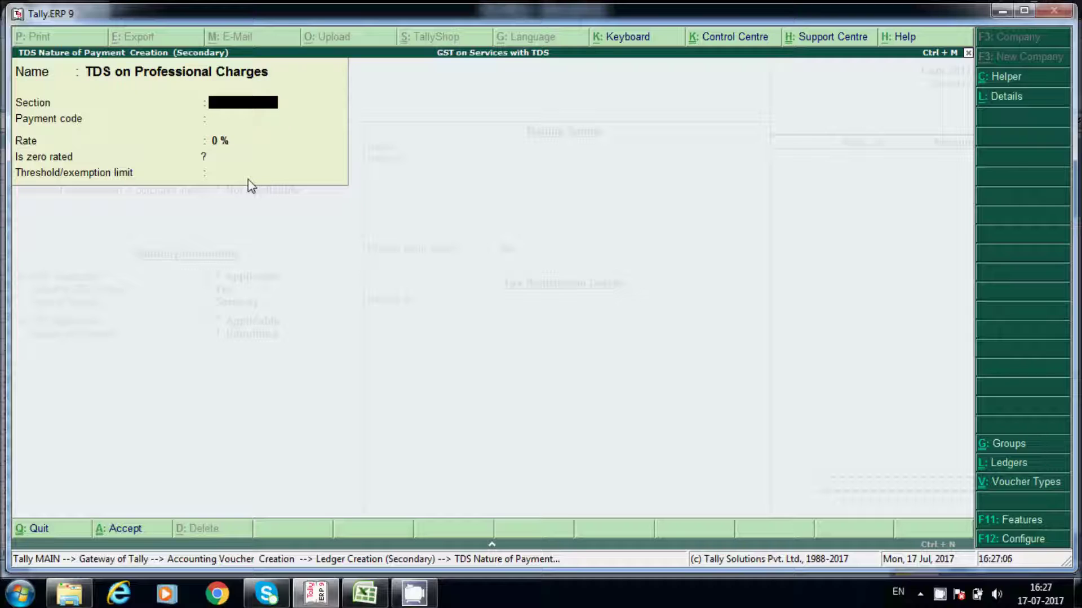
text(194J)
key(Return)
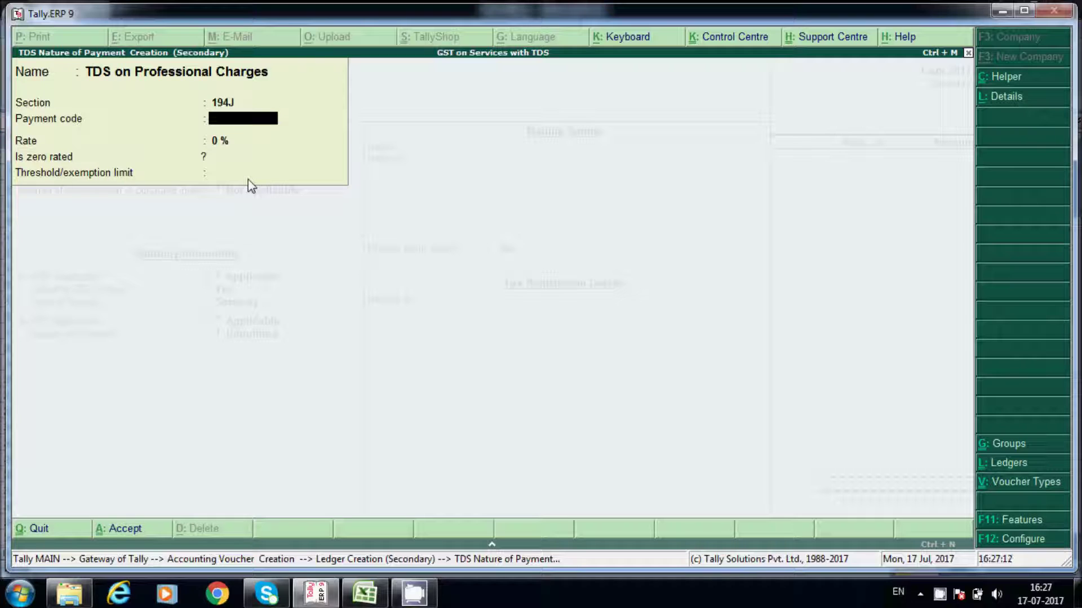
Leave the payment code blank, set the TDS rate to 10% and the threshold limit to 30,000, and save the nature of payment
key(Return)
text(10)
key(Return)
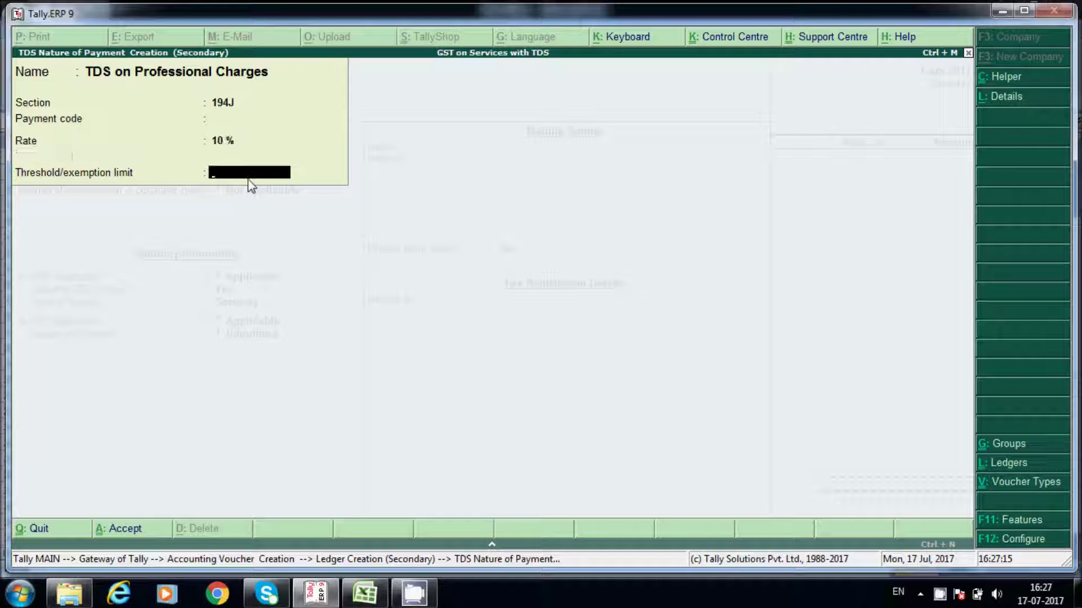
text(30000)
key(Return)
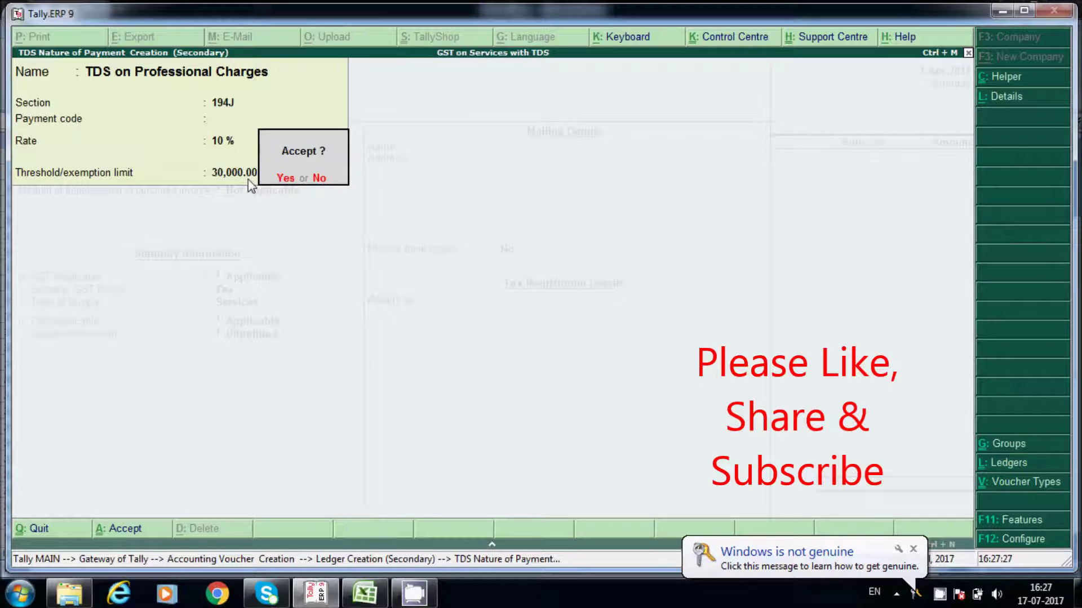
key(Return)
Save the Professional Charges ledger with the new nature of payment and enter 1,00,000 as its amount in the voucher without a description
key(Return)
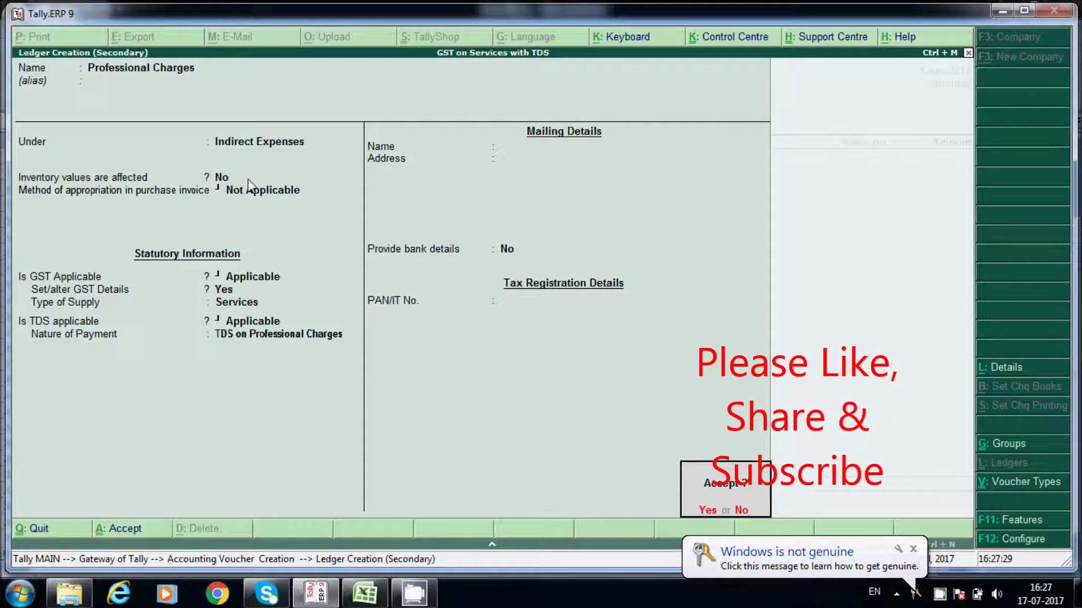
key(Return)
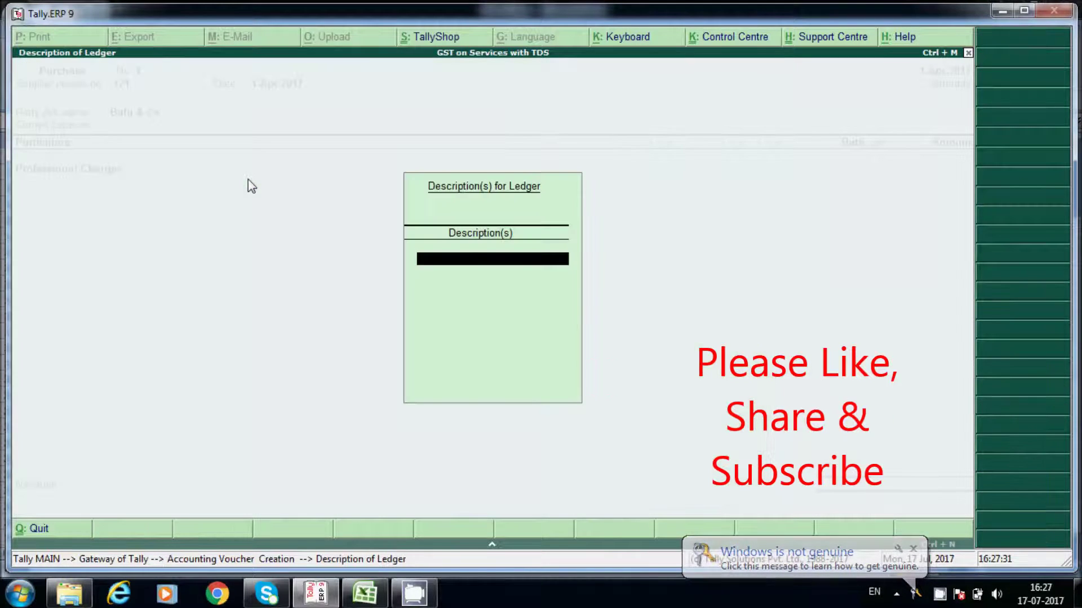
key(Return)
text(1,00,000)
key(Return)
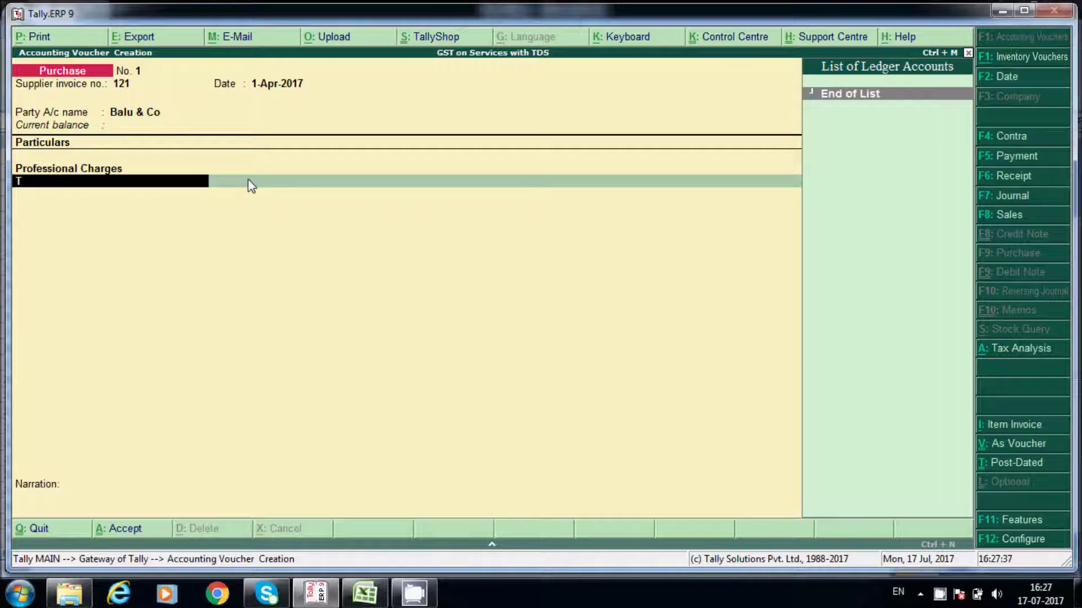
Create a ledger named TDS on Professional Charges (194J) from the next voucher line and place it under Duties & Taxes
key(alt+c)
text(TRDSA)
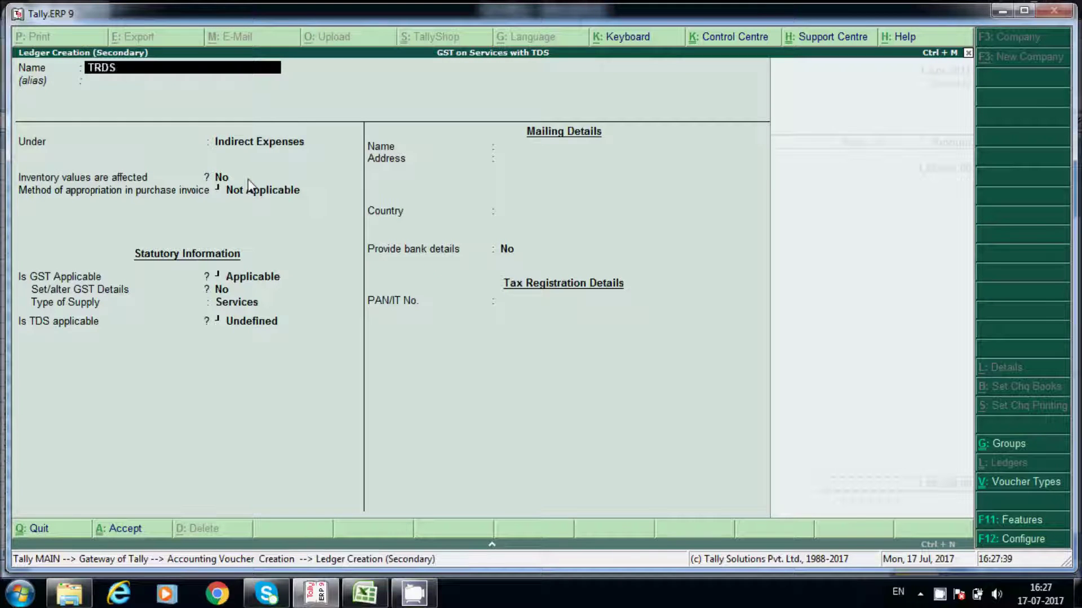
key(BackSpace)
key(BackSpace)
key(BackSpace)
key(BackSpace)
text(DS on Professiona)
key(BackSpace)
key(BackSpace)
text(nal Cheat)
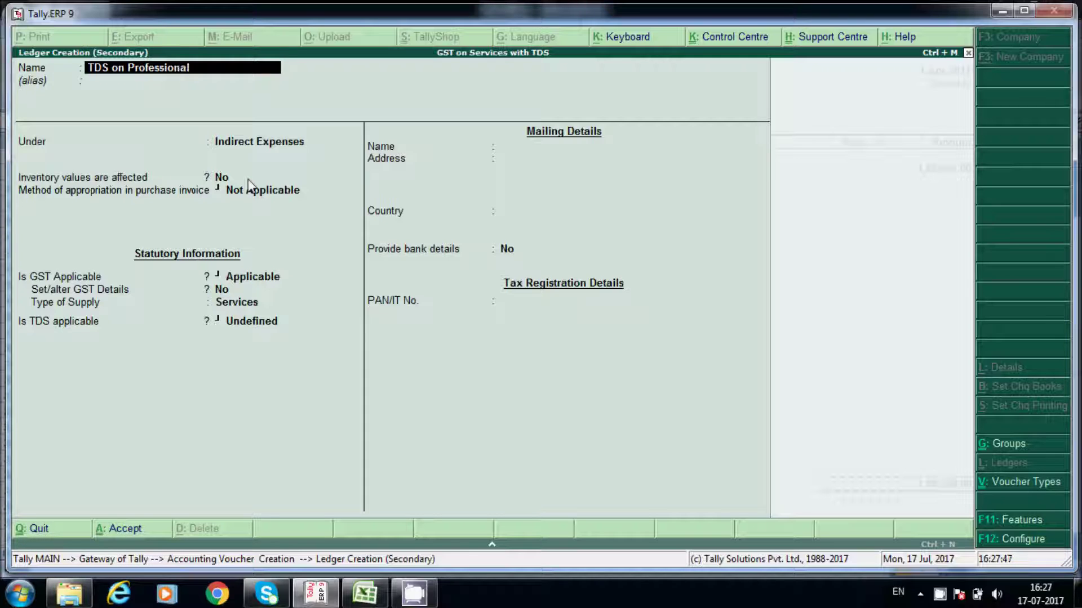
key(BackSpace)
key(BackSpace)
key(BackSpace)
text(arges (194J))
key(Return)
key(Return)
text(Duties & Taxes)
key(Return)
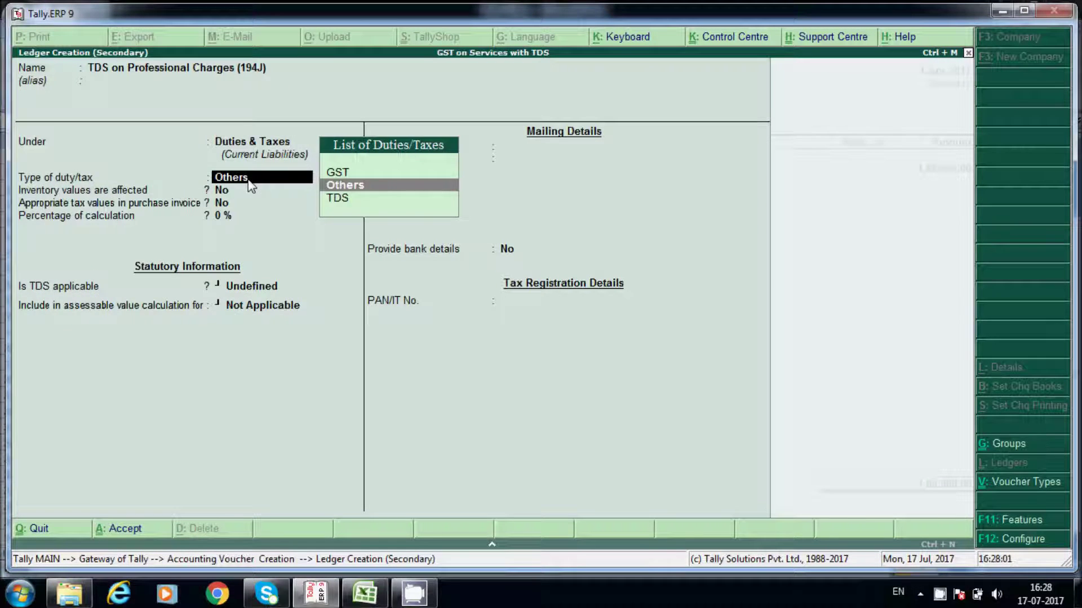
Set the ledger's type of duty/tax to TDS and its nature of payment to TDS on Professional Charges
key(Down)
key(Return)
key(Down)
key(Down)
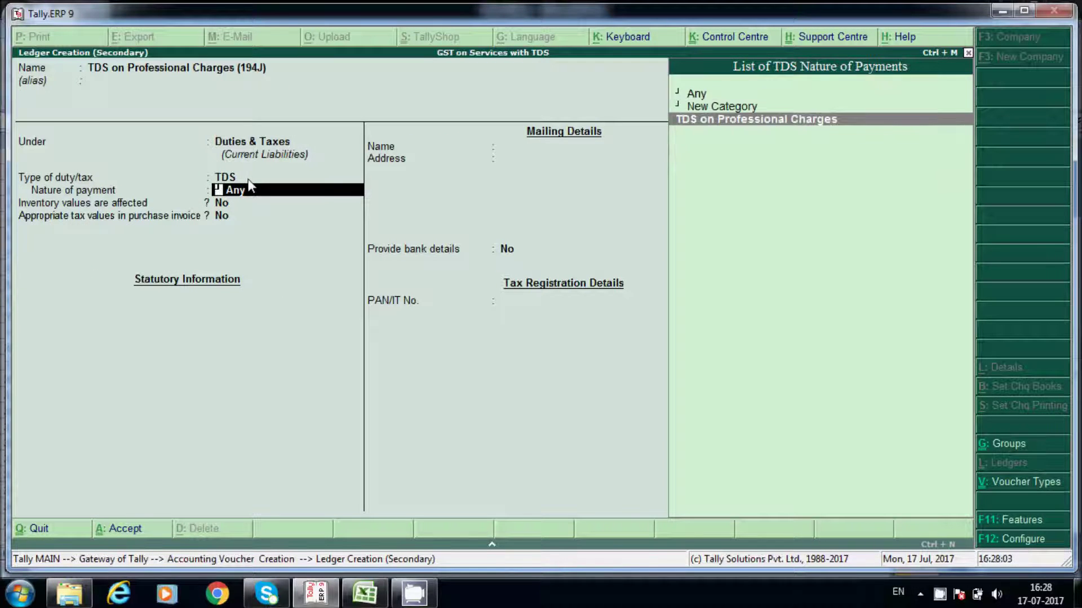
key(Return)
Save the TDS ledger with its remaining options at No and add it to the voucher without a description
key(Return)
key(Return)
key(Return)
key(Return)
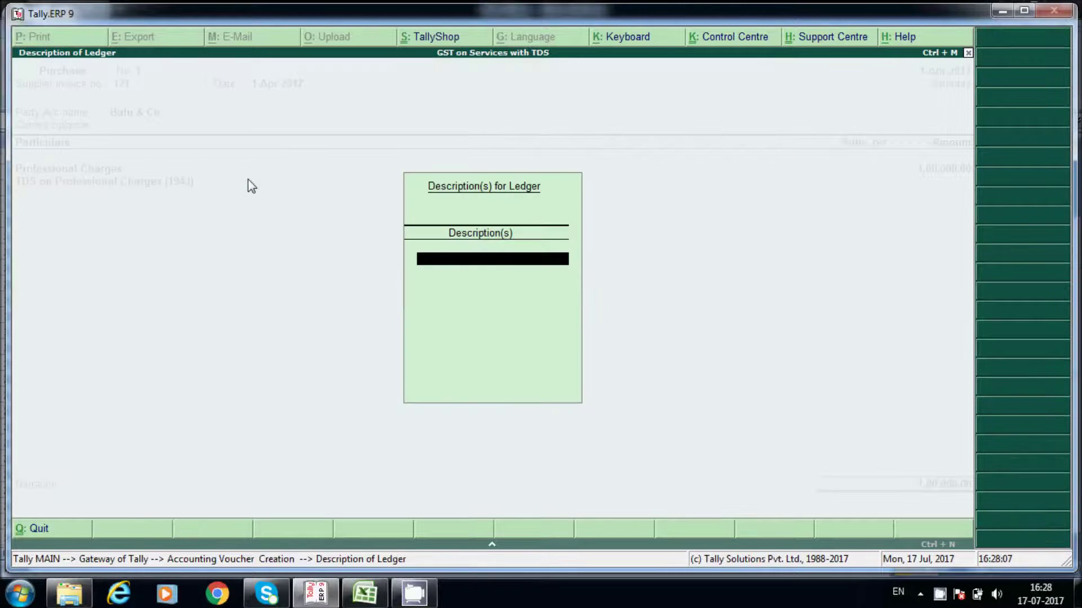
key(Return)
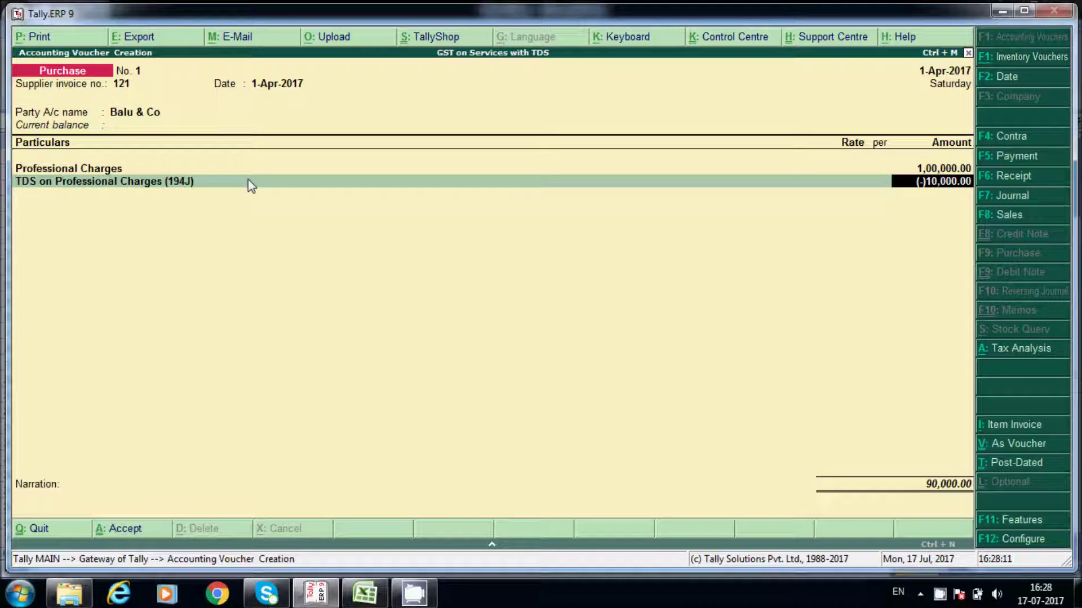
Replace the TDS line in the voucher with a new CGST ledger under Duties & Taxes, using duty type GST and tax type Central Tax
key(BackSpace)
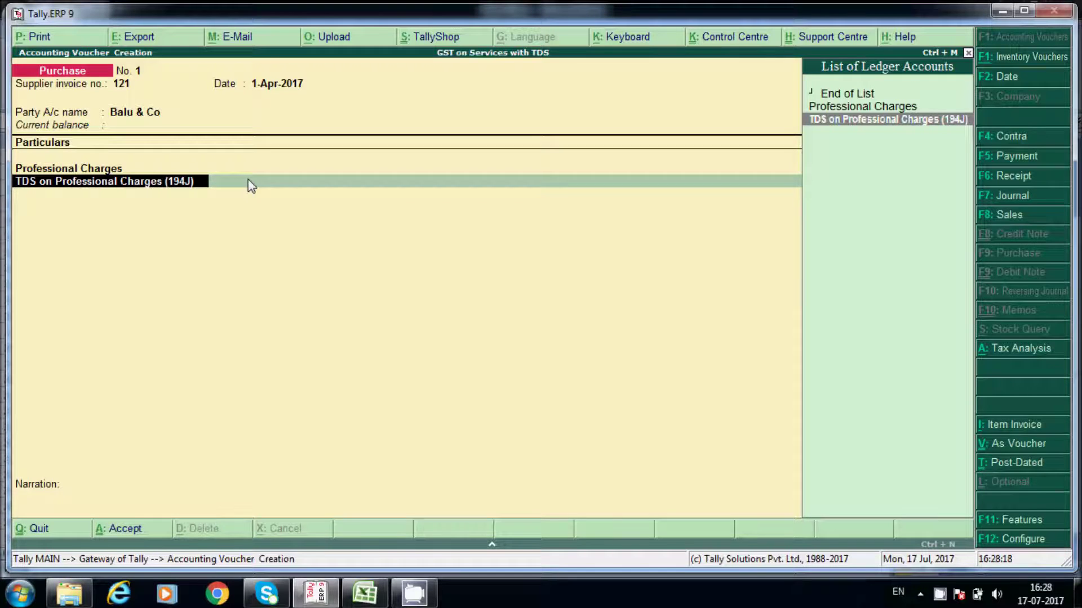
key(alt+c)
text(CGST)
key(Return)
key(Return)
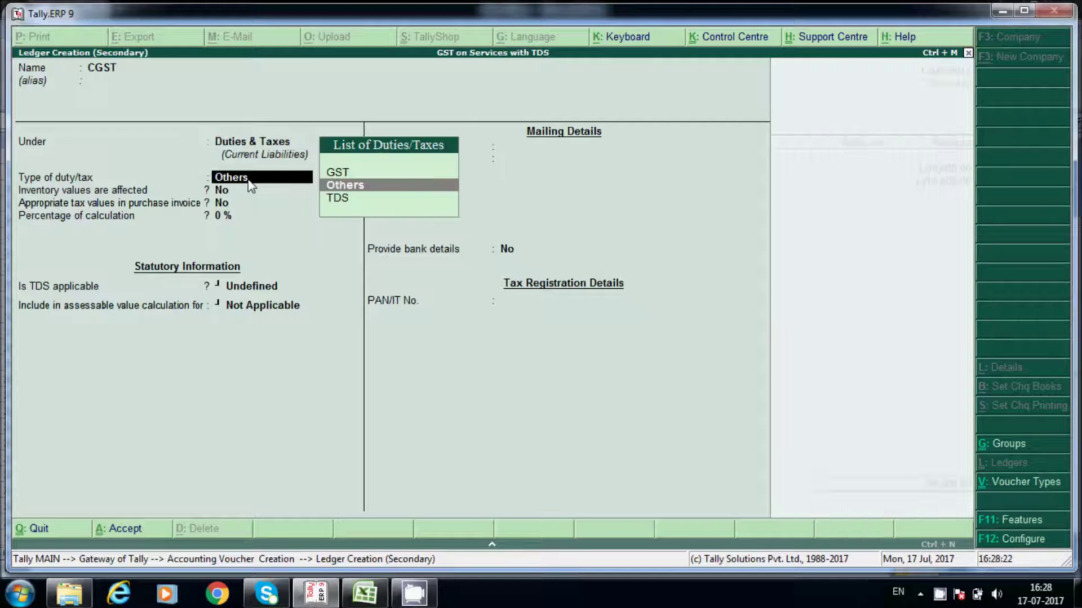
key(Up)
key(Return)
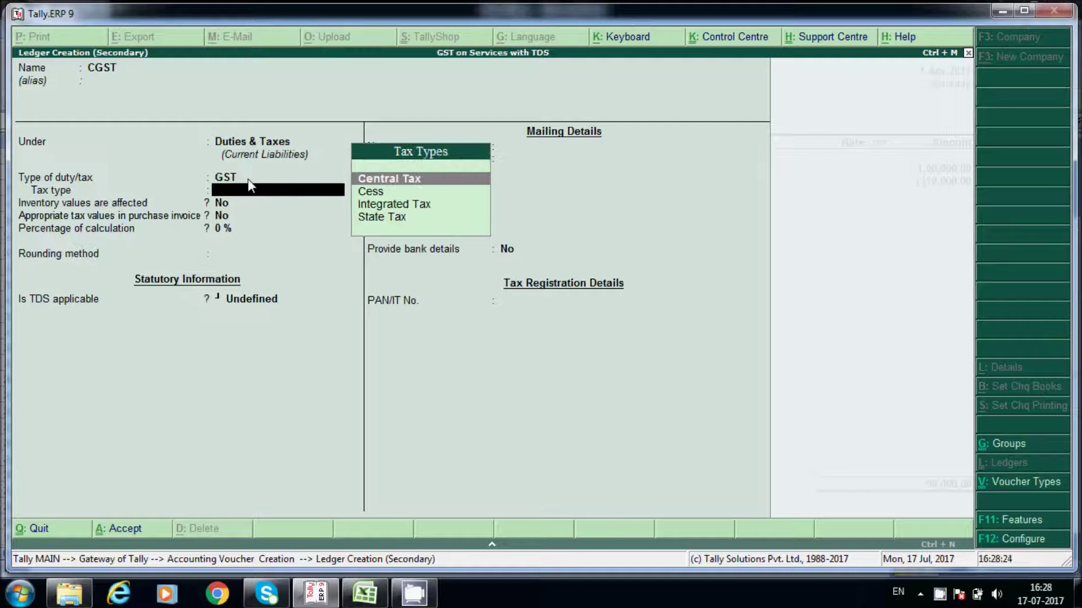
key(Return)
key(Return)
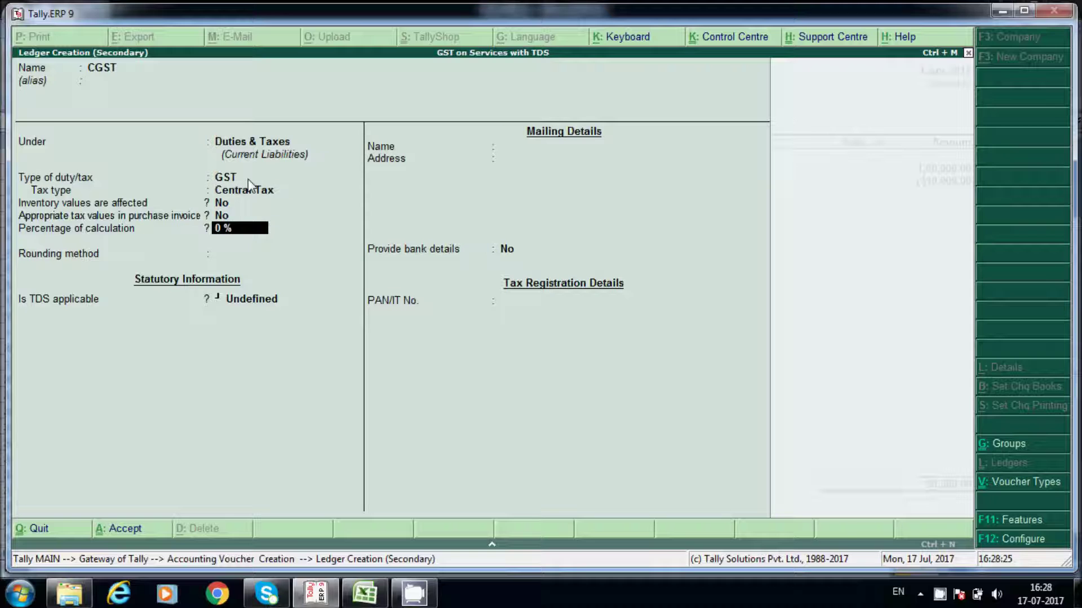
Save the CGST ledger with 0 % calculation and rounding method Not Applicable, and add it to the voucher without a description
key(Return)
key(Return)
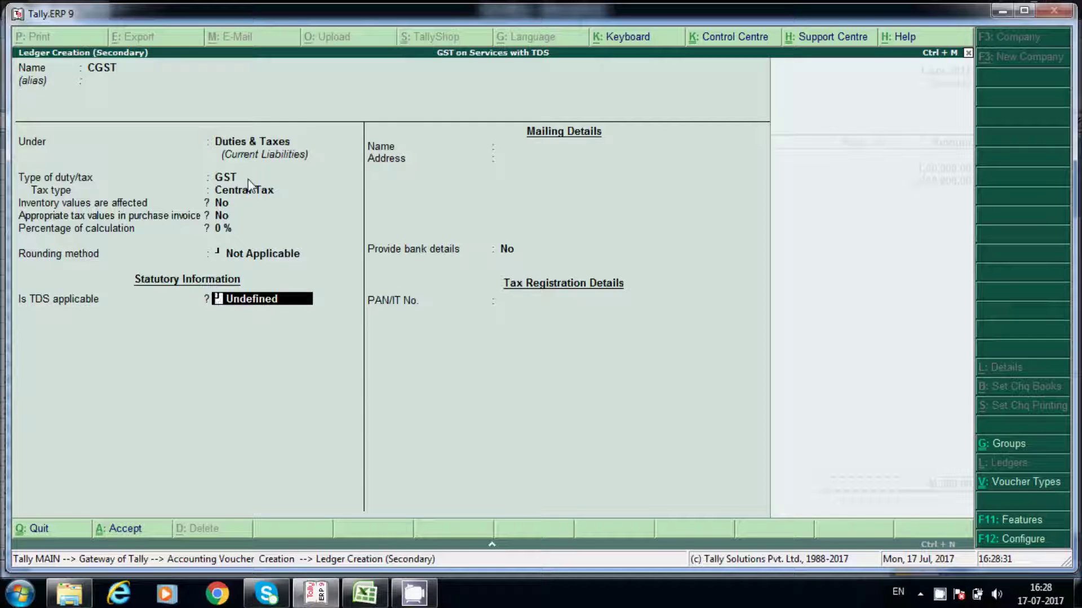
key(Return)
key(Return)
key(Return)
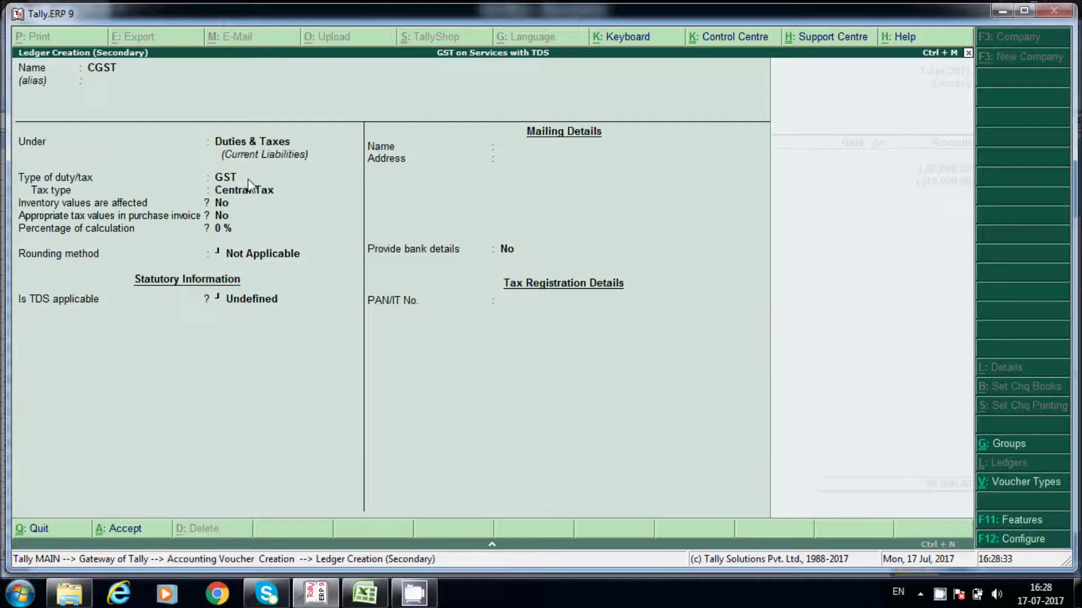
key(Return)
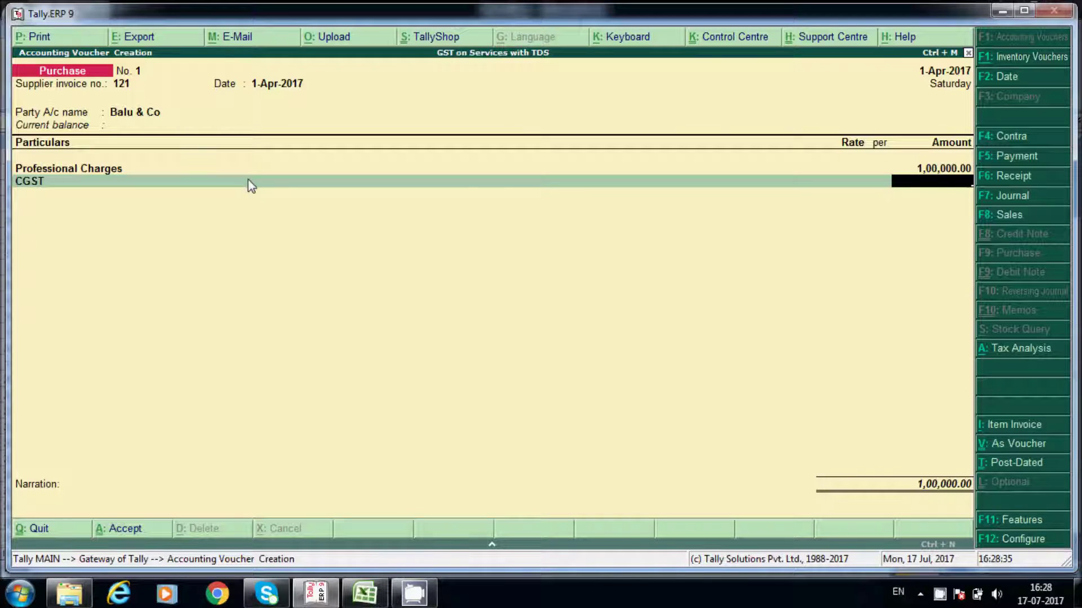
Review the CGST ledger's tax settings from its voucher line and return to the voucher
key(BackSpace)
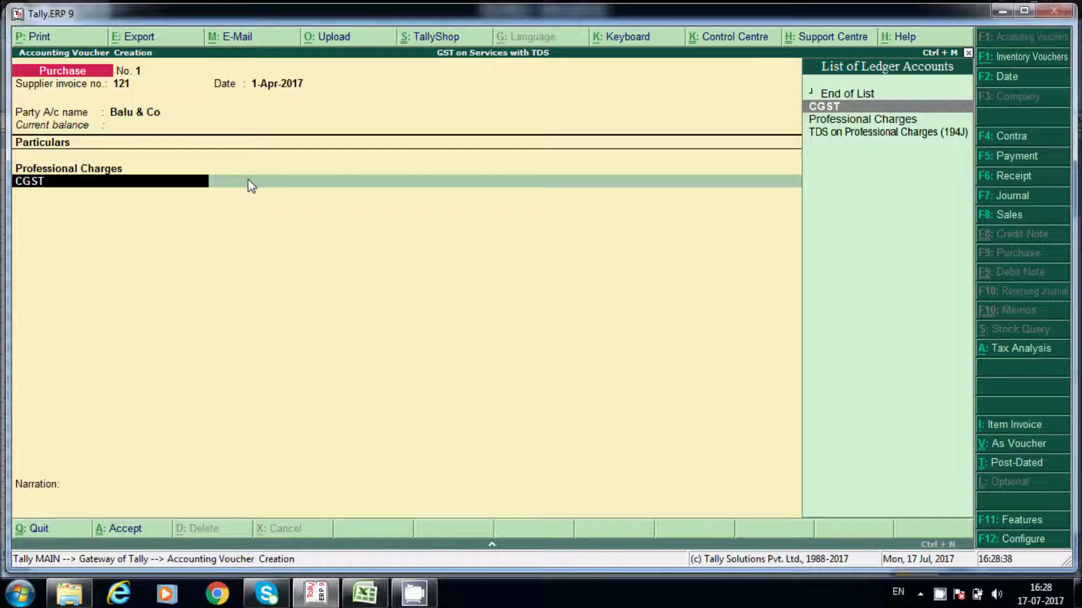
key(ctrl+Return)
key(Return)
key(Return)
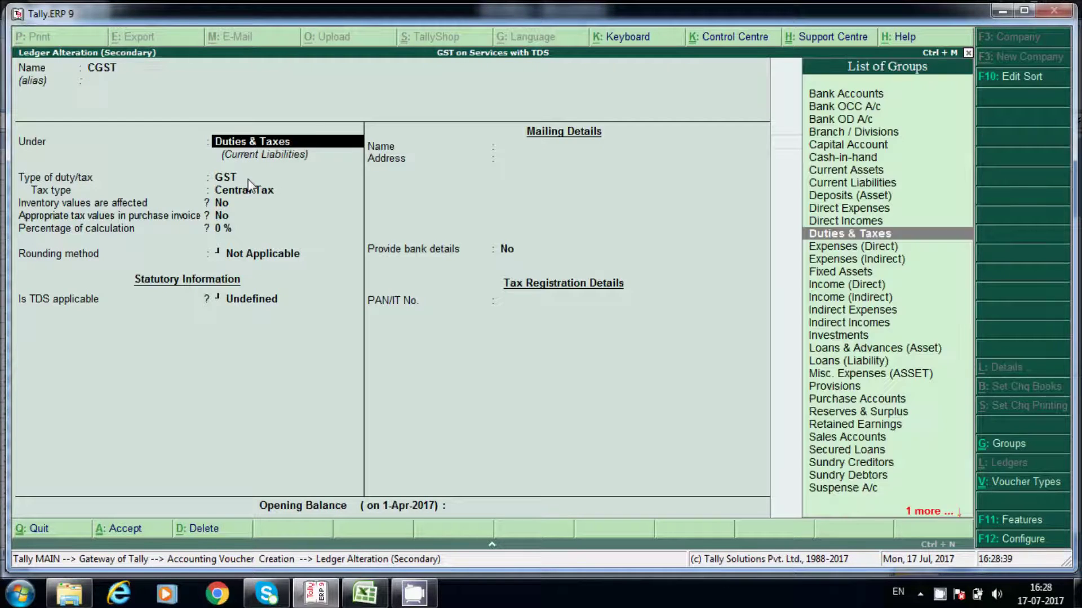
key(Return)
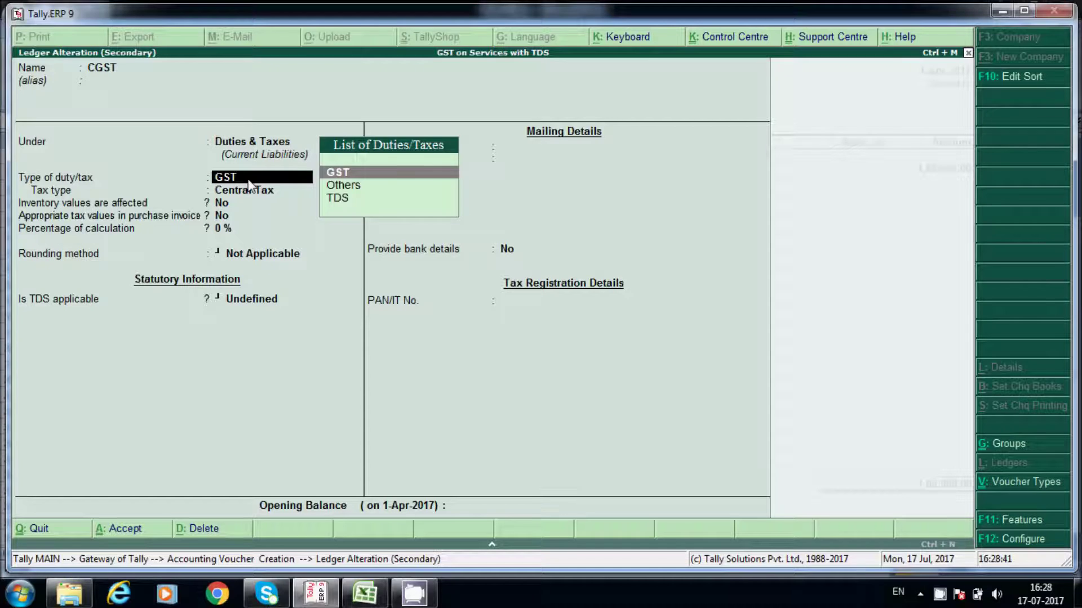
key(Return)
key(Return)
key(Return)
key(Return)
key(Return)
key(Return)
key(Return)
key(Return)
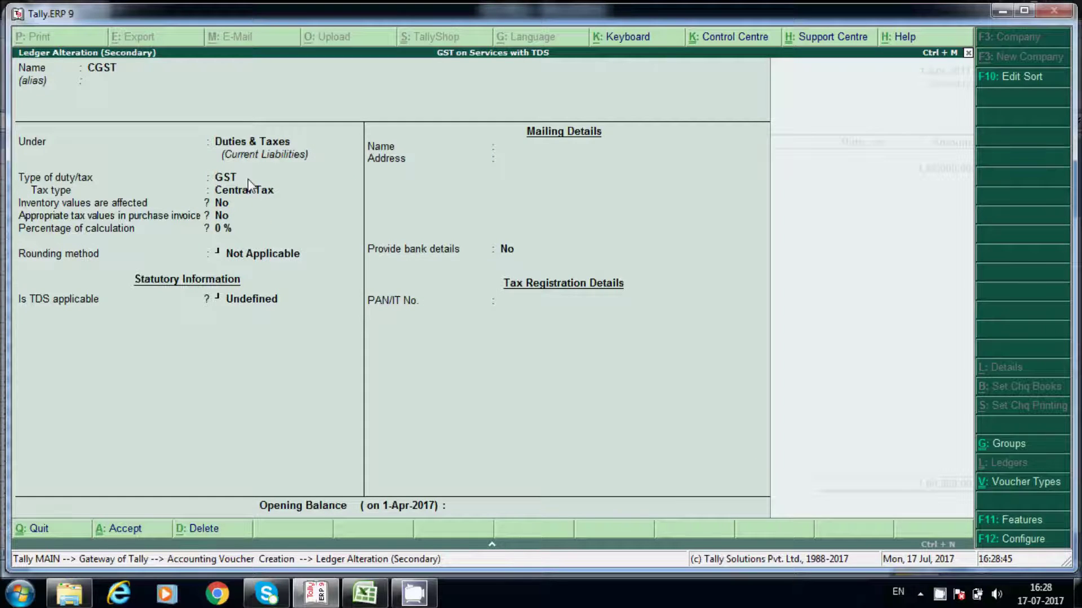
key(Escape)
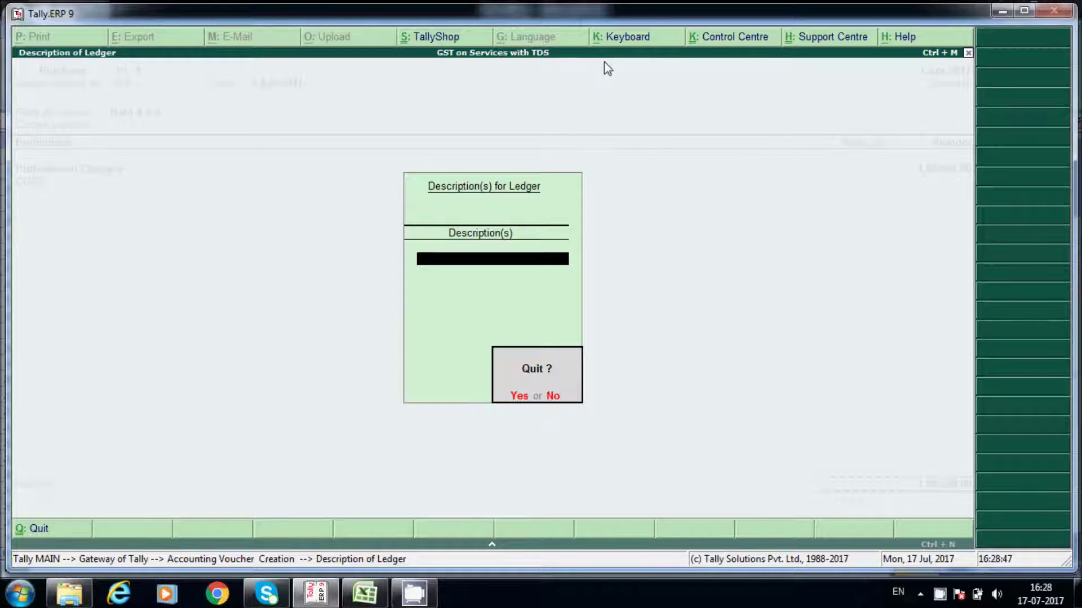
key(Escape)
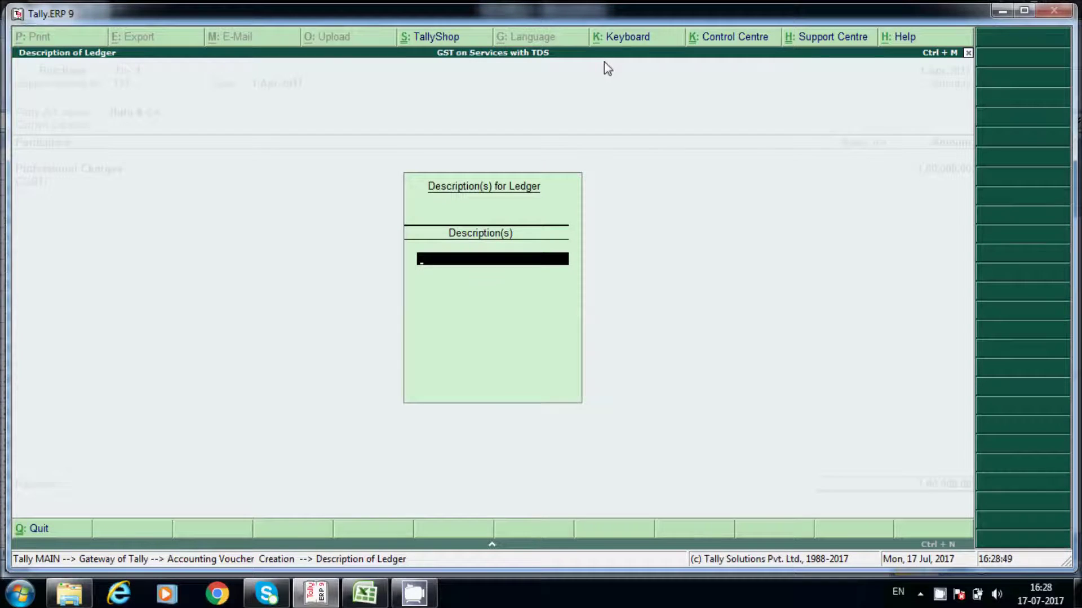
key(Return)
key(Return)
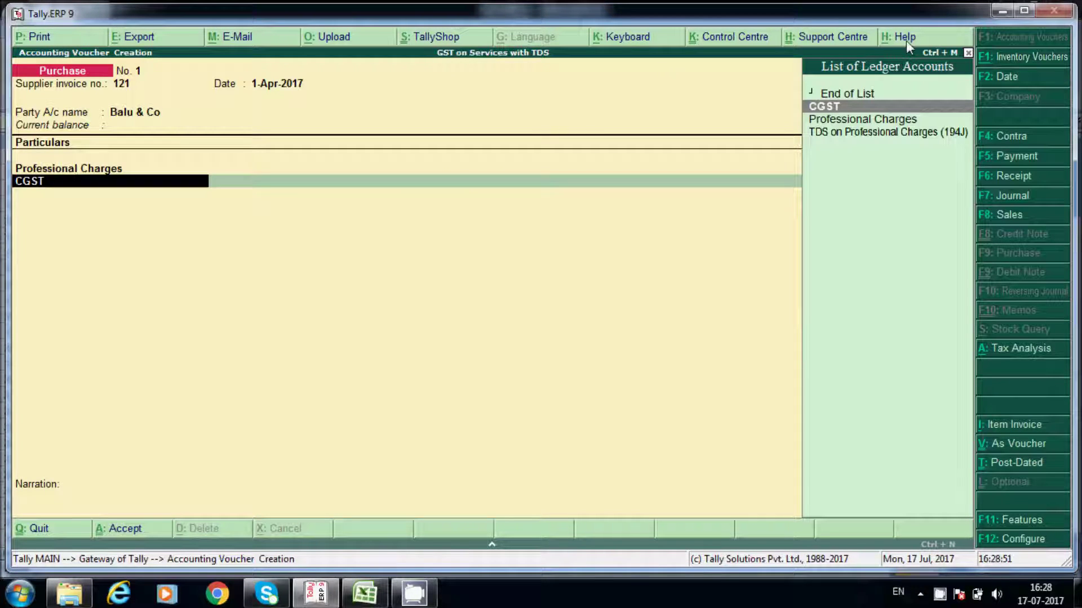
Set the voucher date to 1-7-2017 and accept the CGST line again without a description so its tax amount is calculated
click(1034, 83)
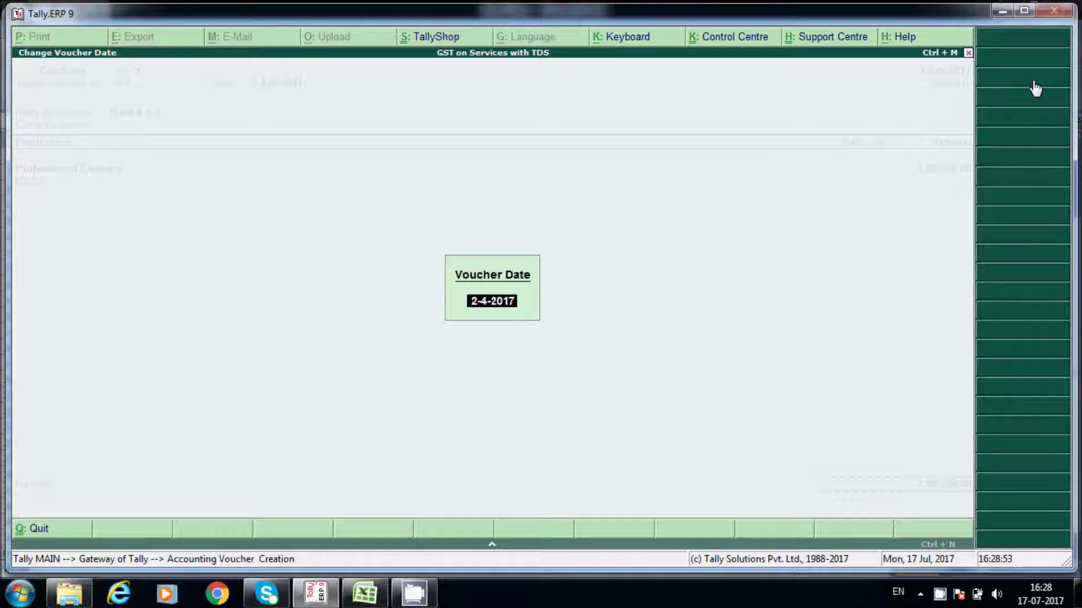
text(1.)
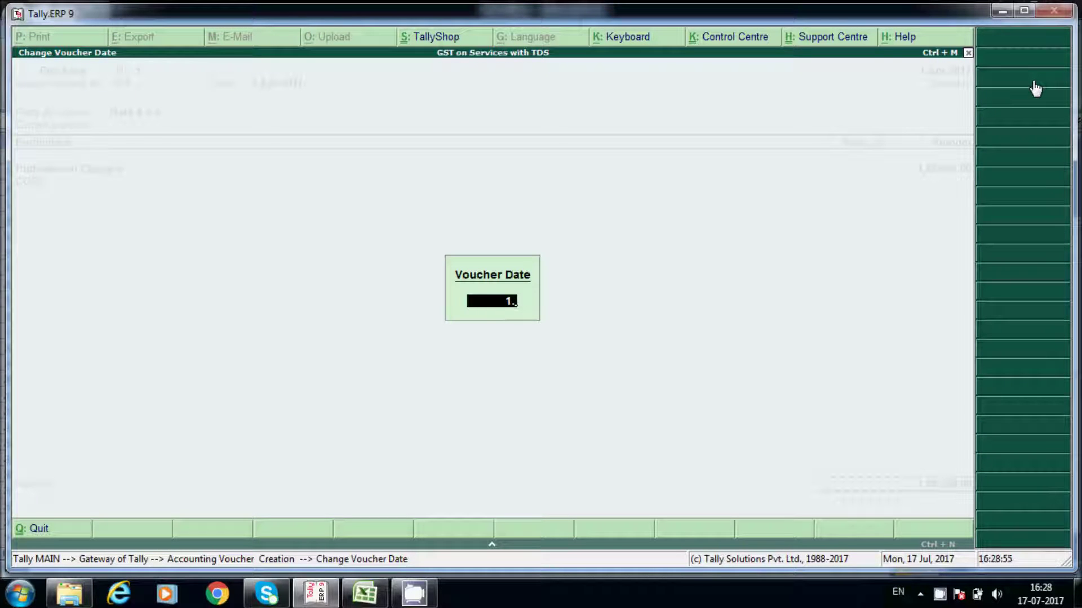
text(7.2017)
key(Return)
key(Return)
key(Return)
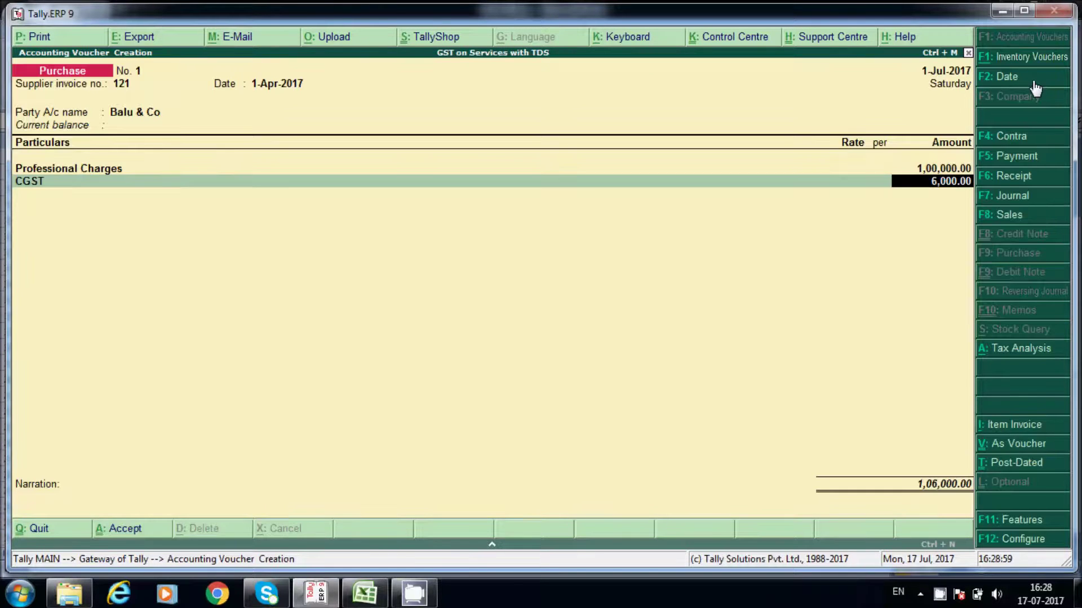
key(Return)
Create a ledger named SGST from the next voucher line and place it under Duties & Taxes
key(alt+c)
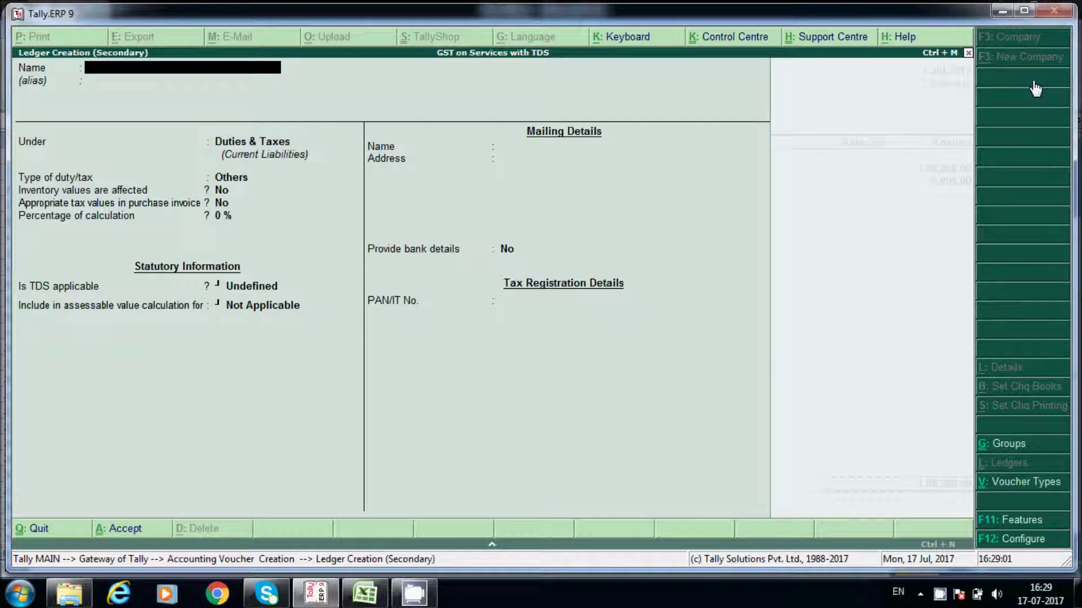
text(SGST)
key(Return)
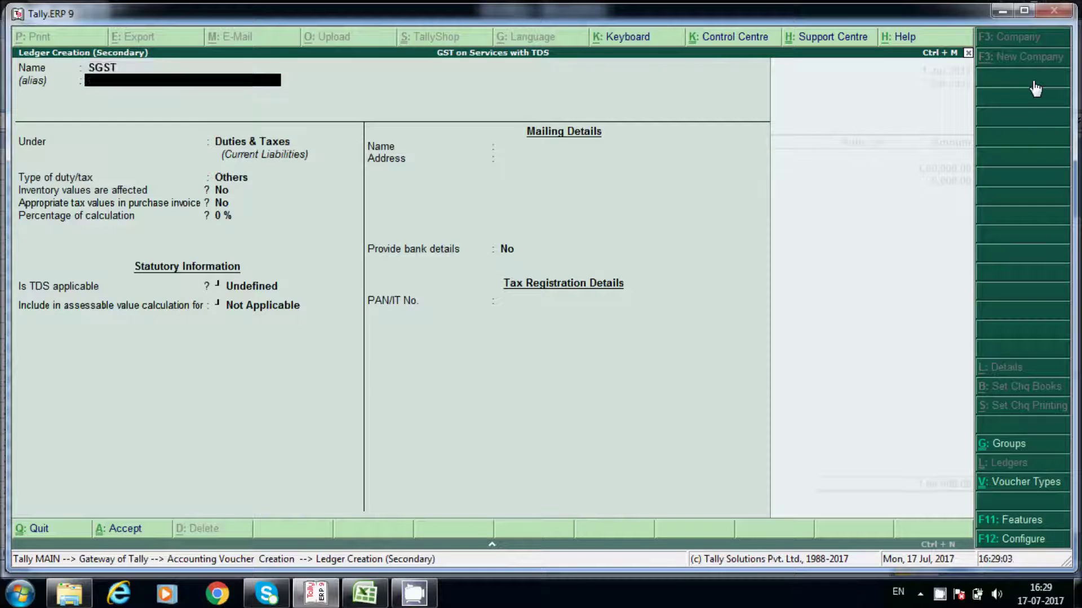
key(Return)
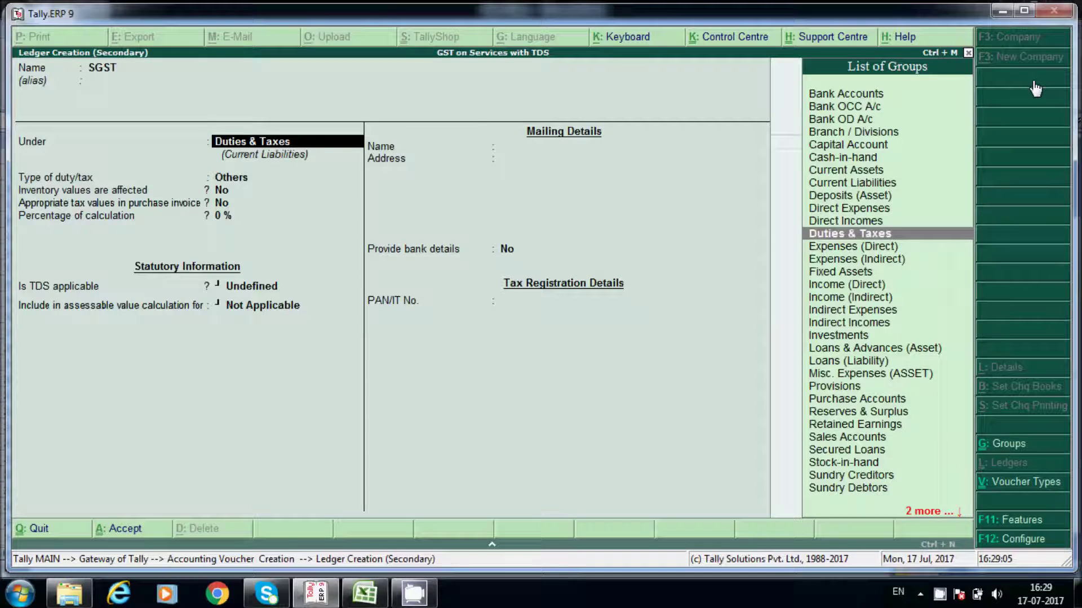
key(Return)
Set the SGST ledger's type of duty/tax to GST and its tax type to State Tax
key(Down)
key(Up)
key(Return)
key(Return)
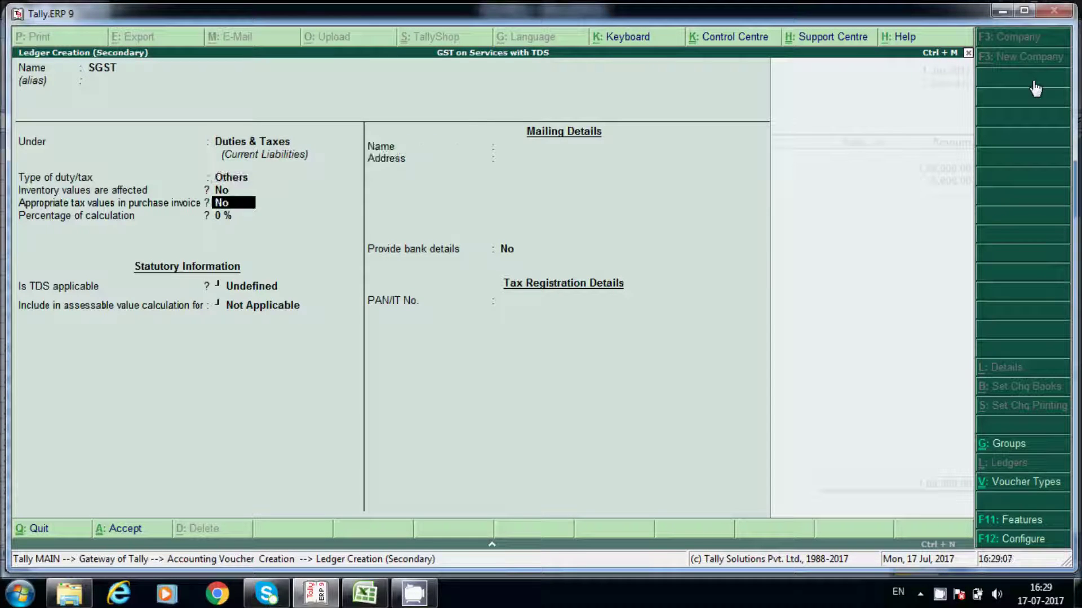
key(BackSpace)
key(BackSpace)
key(Up)
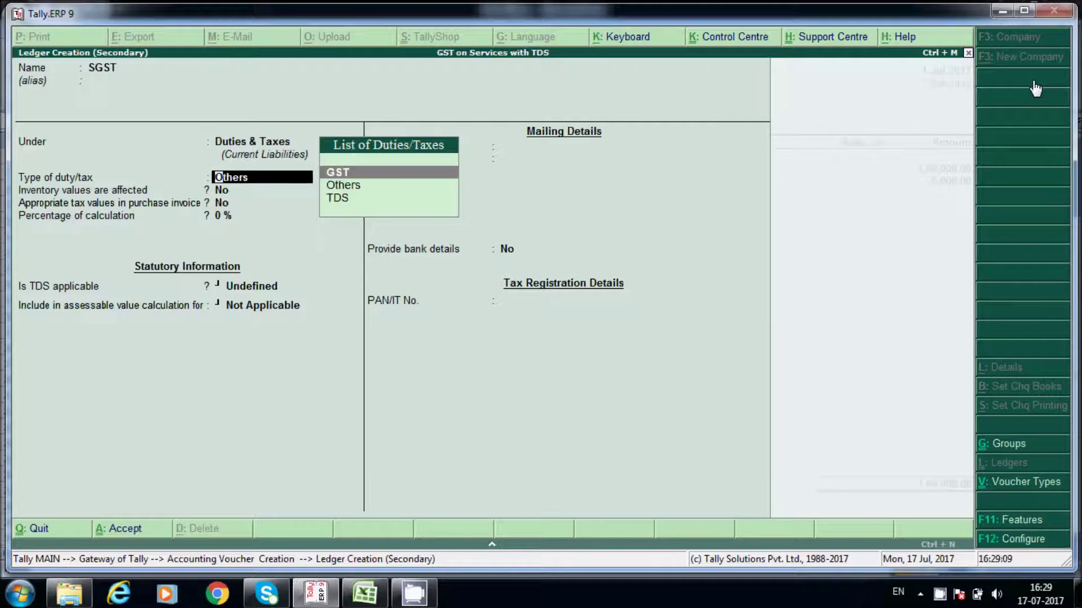
key(Return)
key(Down)
key(Down)
key(Down)
key(Return)
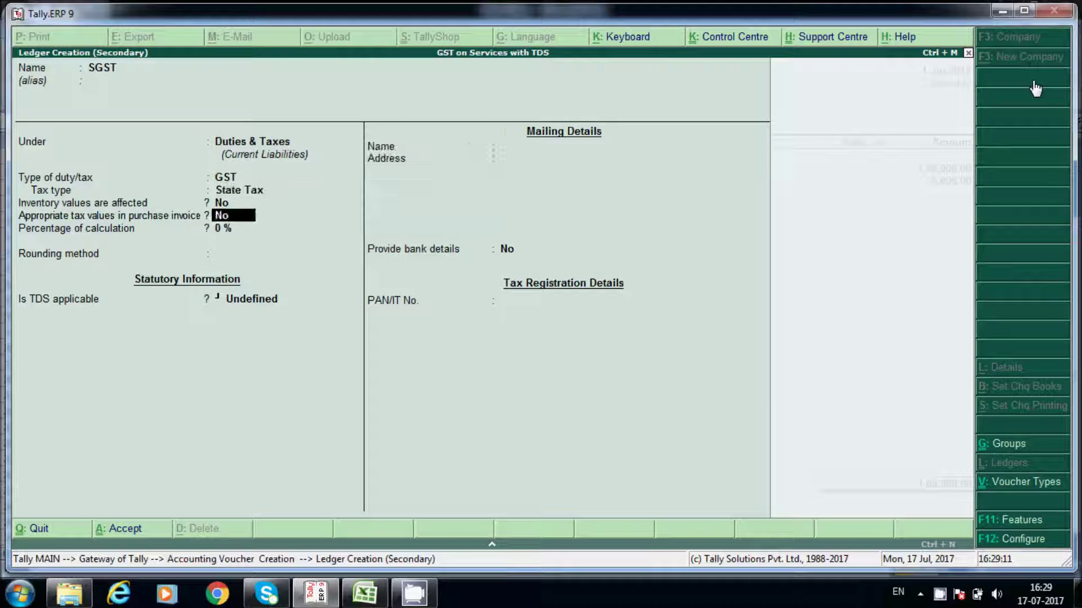
Save the SGST ledger with rounding method Not Applicable and add it to the voucher with its calculated amount
key(Return)
key(Return)
key(Return)
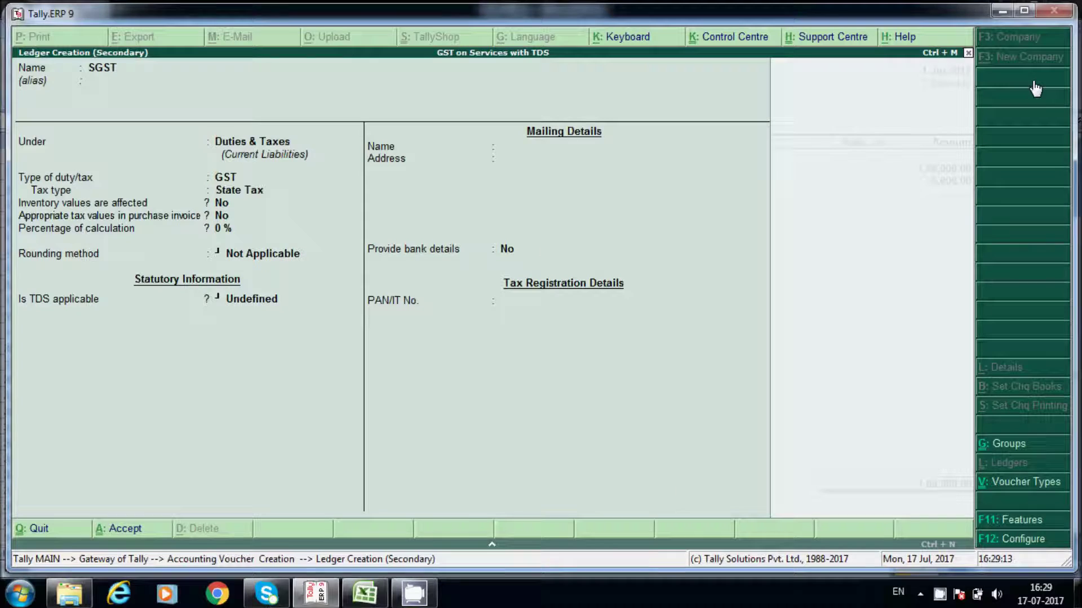
key(ctrl+a)
key(Return)
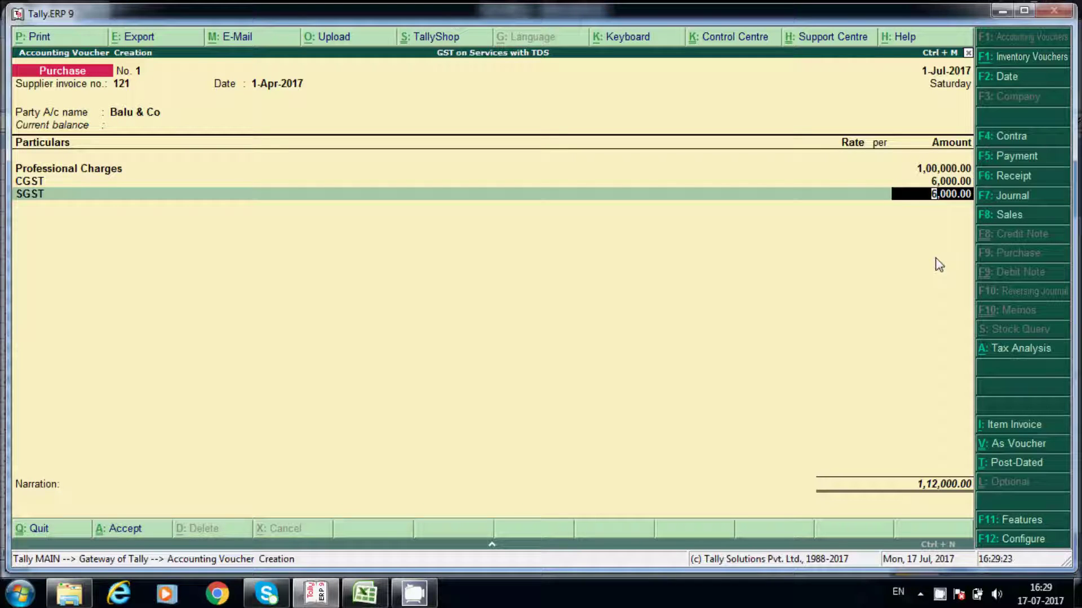
key(Return)
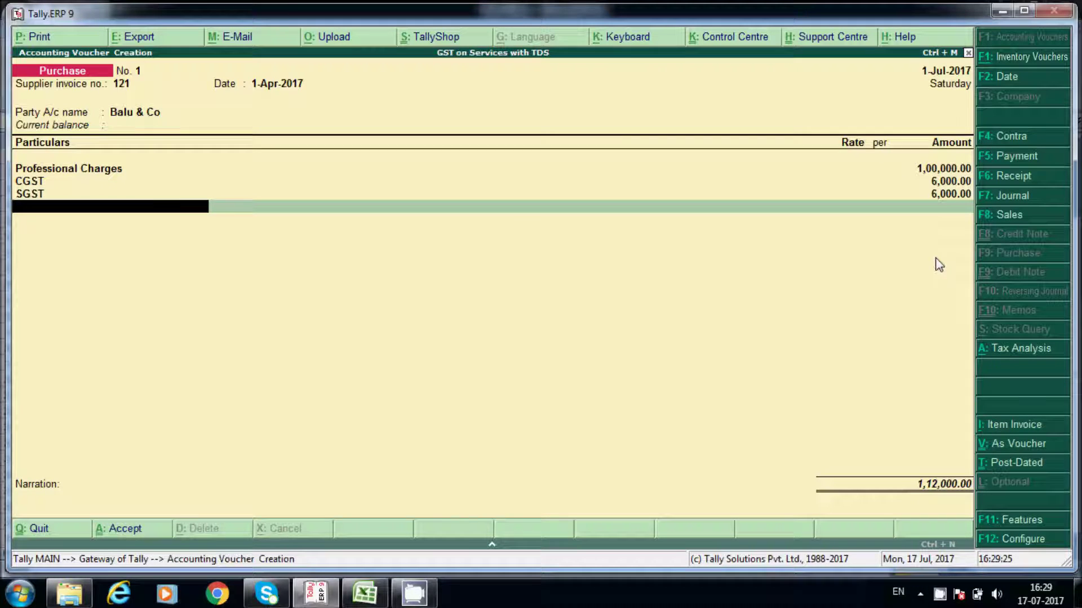
Add TDS on Professional Charges (194J) as the next voucher line without a description
text(tds)
key(Return)
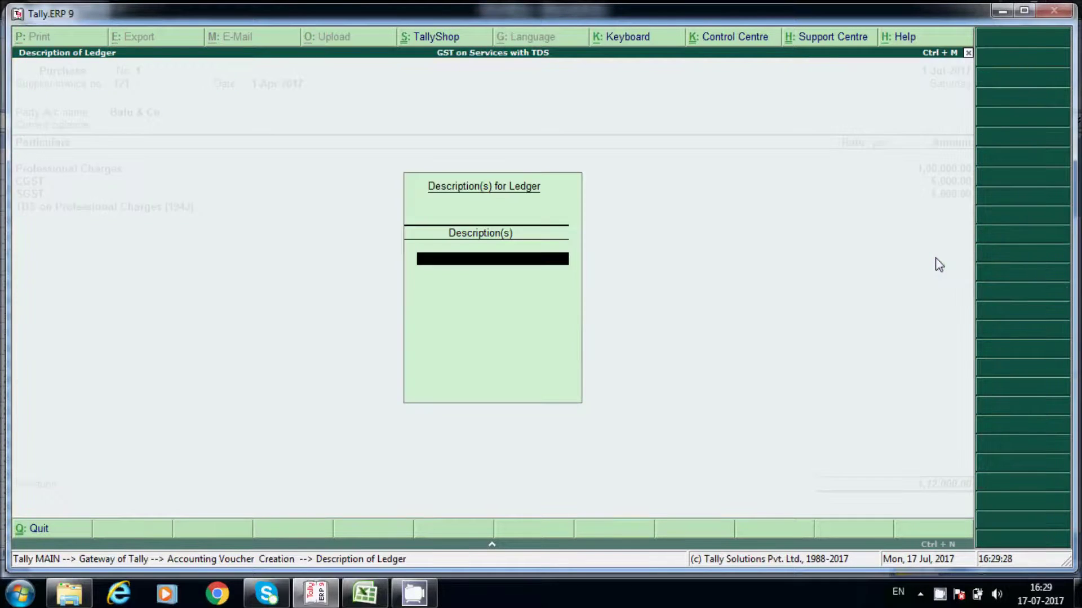
key(Return)
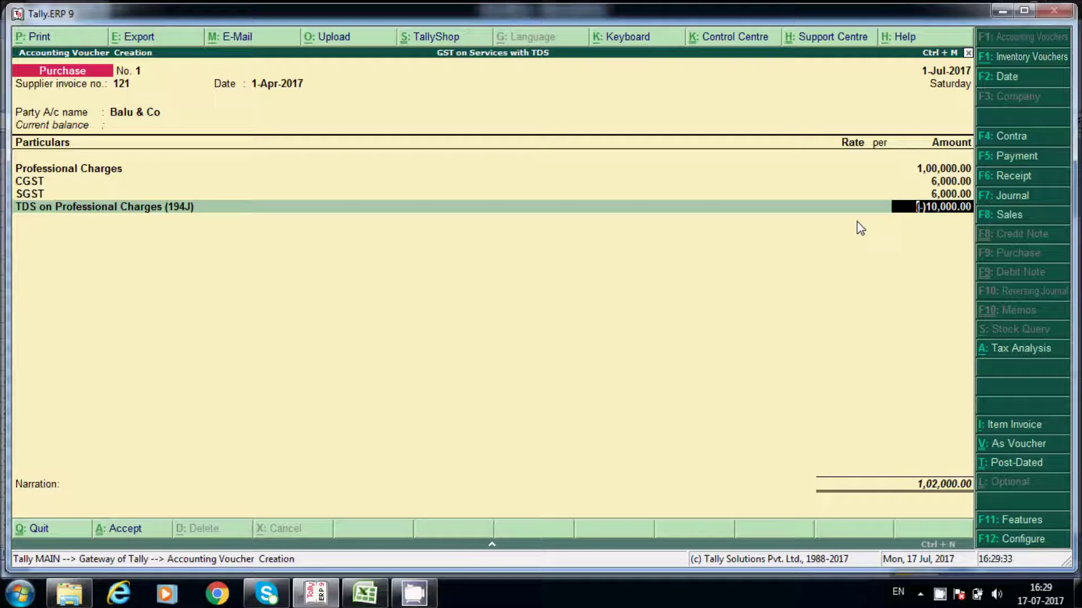
Check the TDS amount by computing 100000*10/100 in the built-in calculator, and return to the voucher
key(ctrl+n)
text(1000)
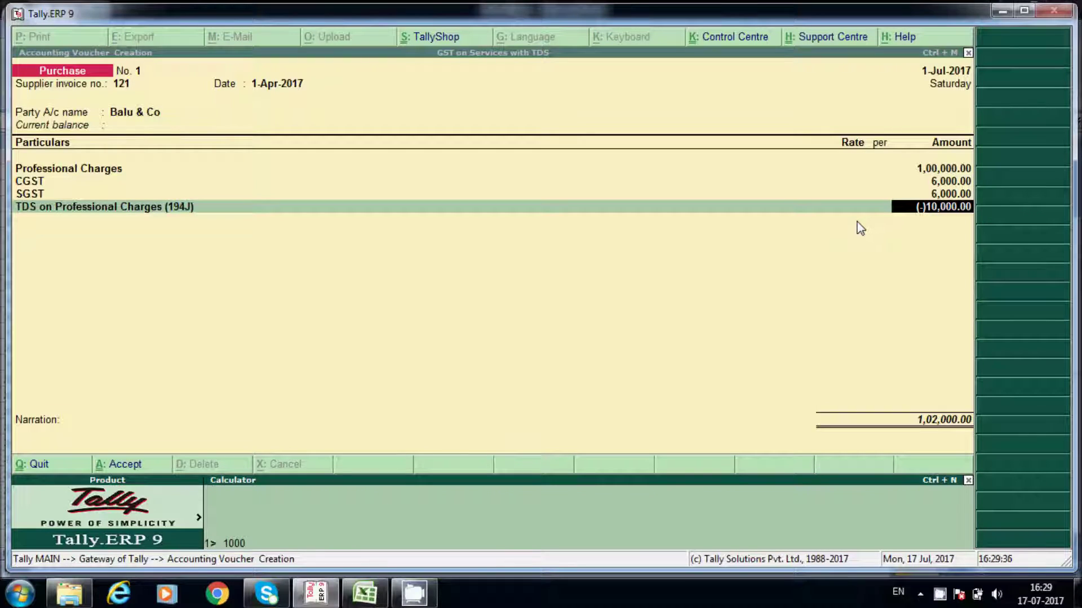
text(00*10/100)
key(Return)
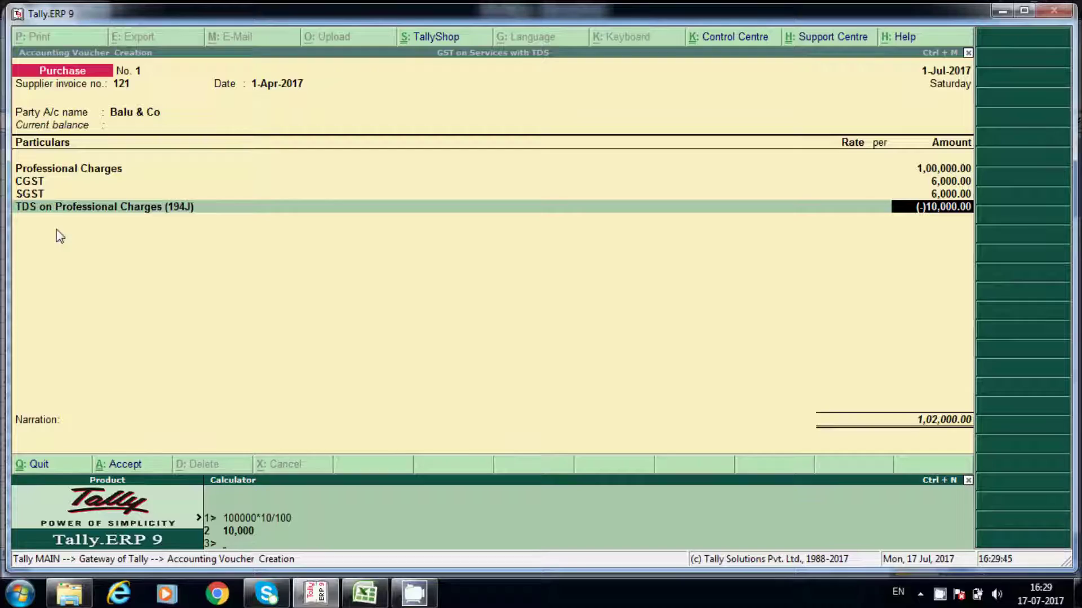
key(ctrl+m)
Accept Balu & Co's bill-wise details as New Ref 121 for 1,12,000 Cr and 10,000 Dr, and save the voucher without a narration
key(Return)
key(Return)
key(Return)
key(Return)
key(Return)
key(Return)
key(Return)
key(Return)
key(Return)
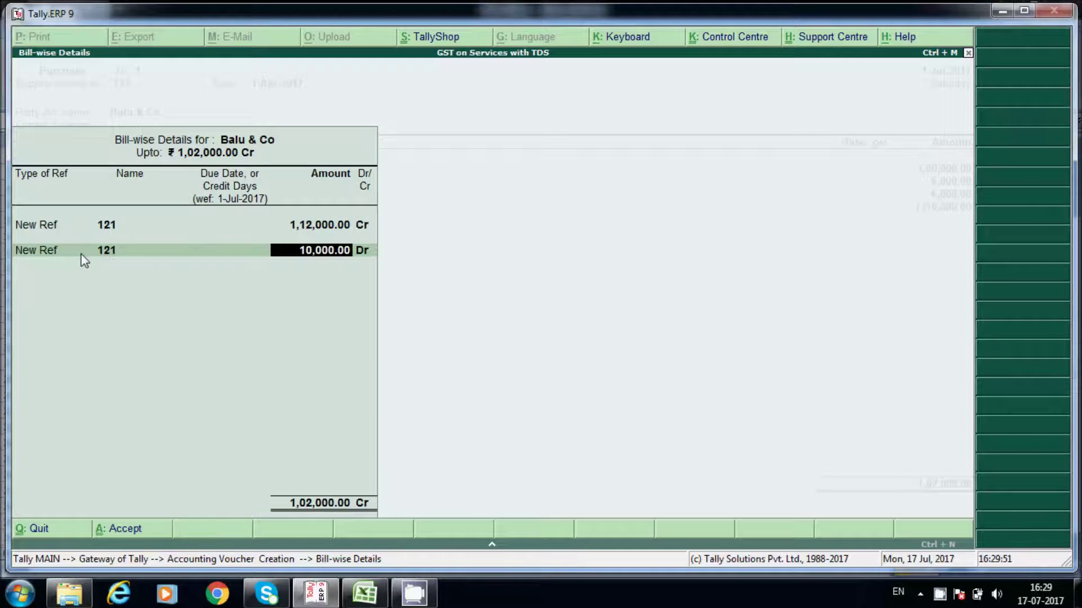
key(Return)
key(Return)
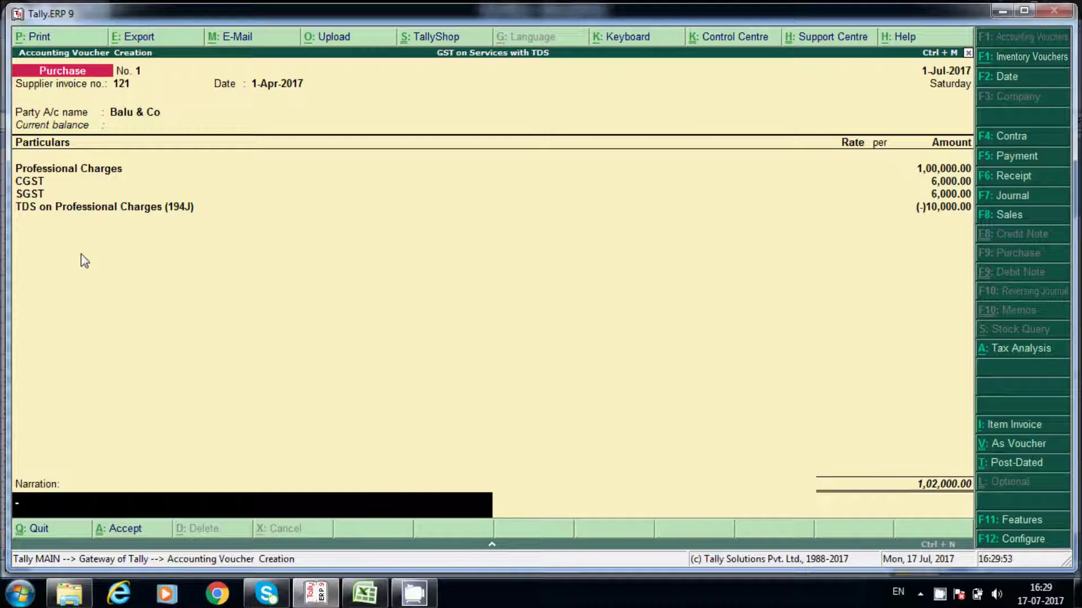
key(Return)
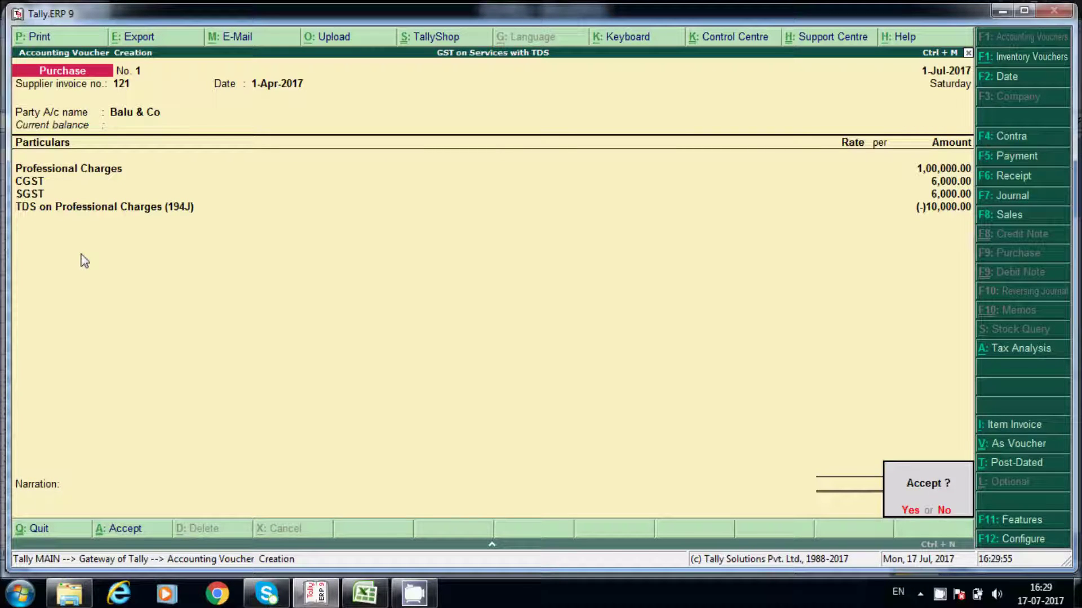
key(y)
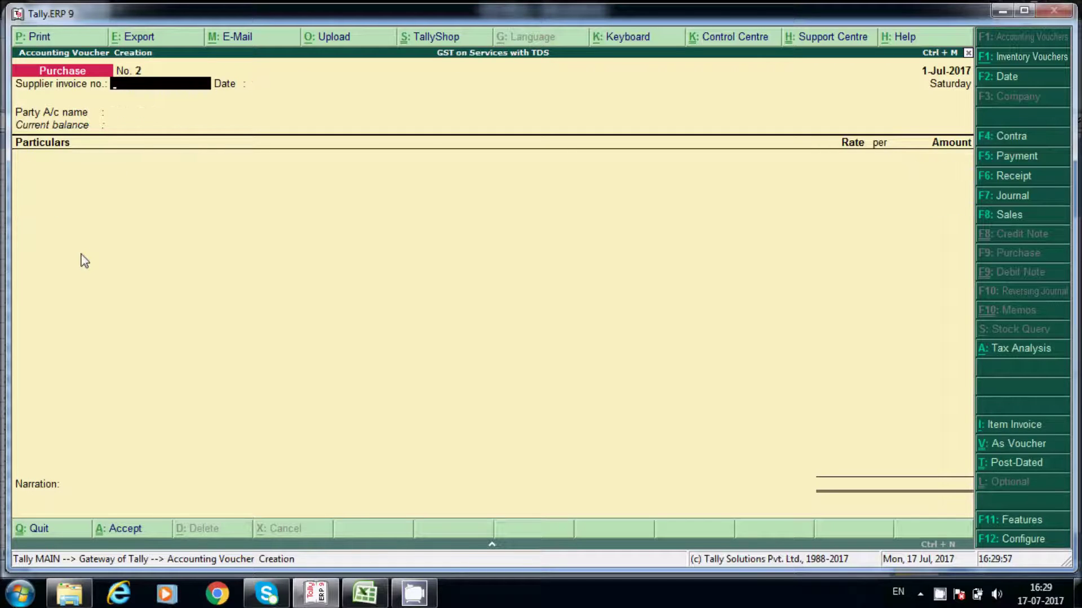
Enter supplier invoice number 232 with the date 1-Jul-2017 in the new purchase voucher
text(232)
key(Return)
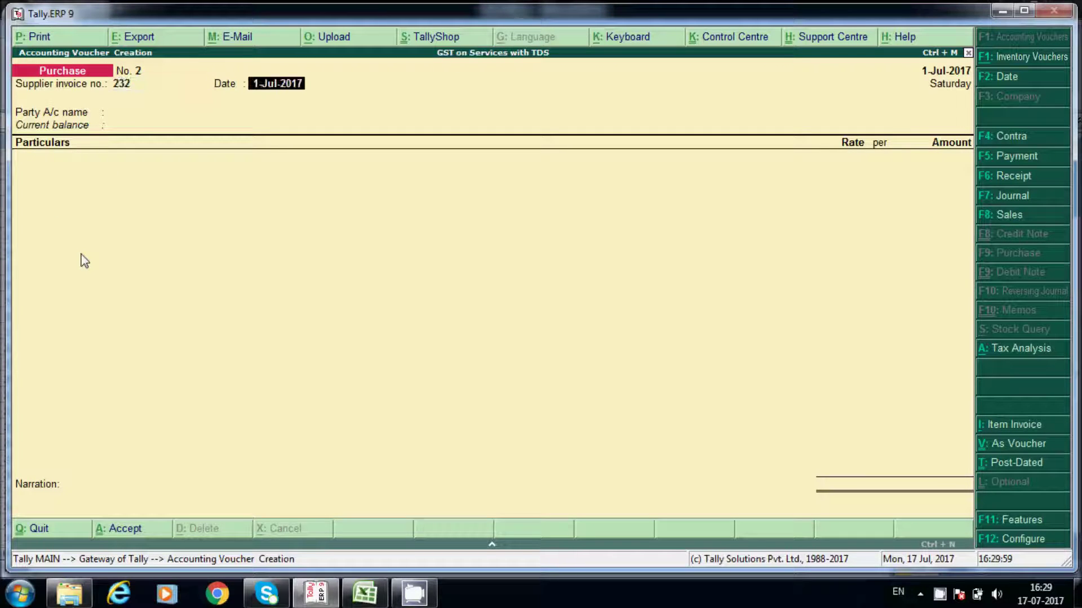
key(Return)
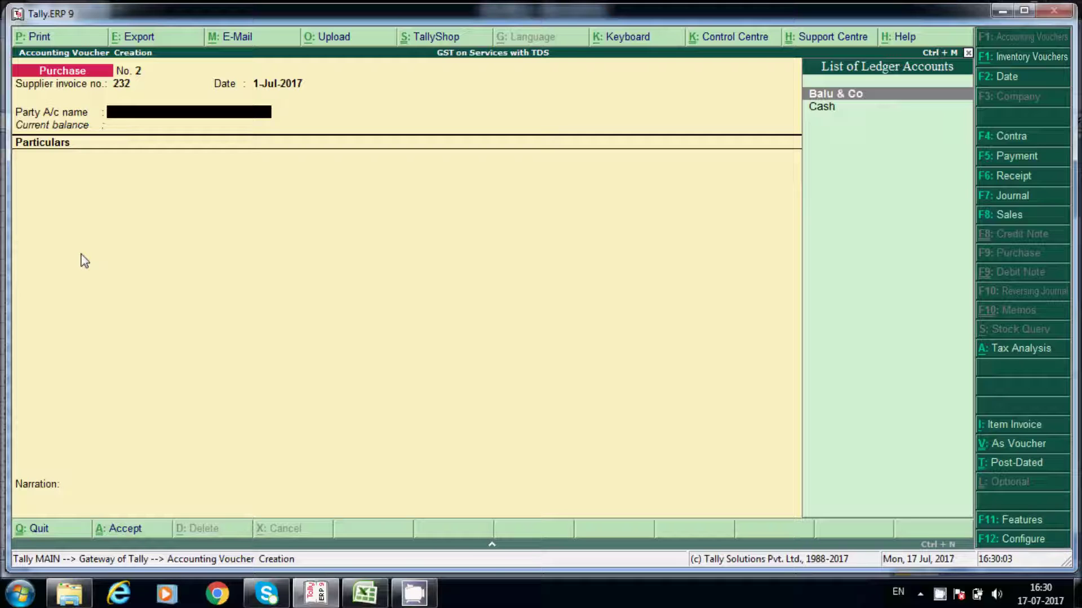
Create the party ledger Pavan & Co under Sundry Creditors from the voucher, keeping the default bill-by-bill settings
key(alt+c)
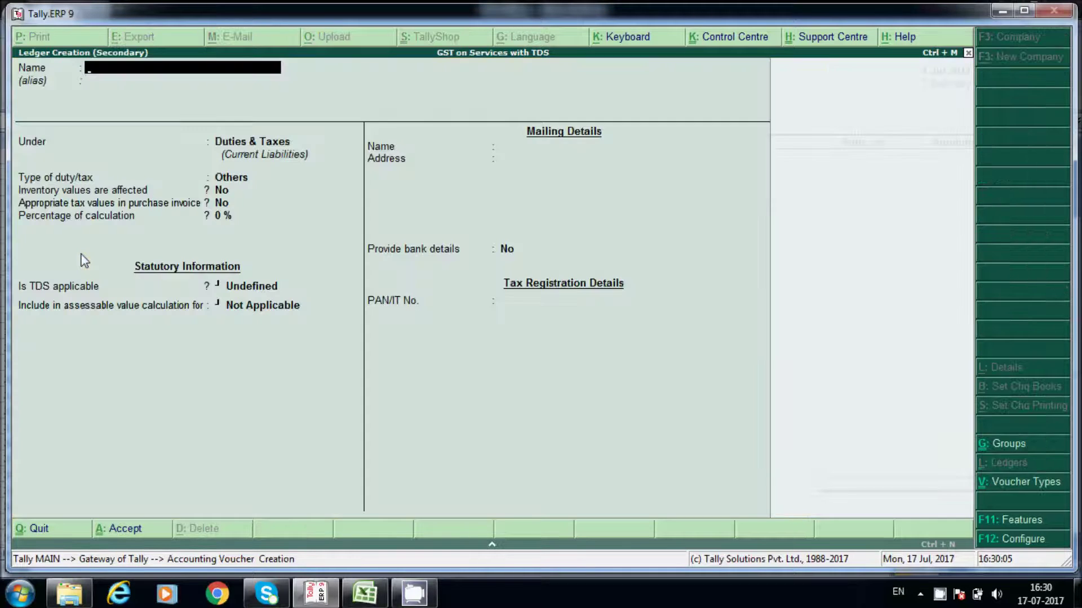
text(Pavan & Co)
key(Return)
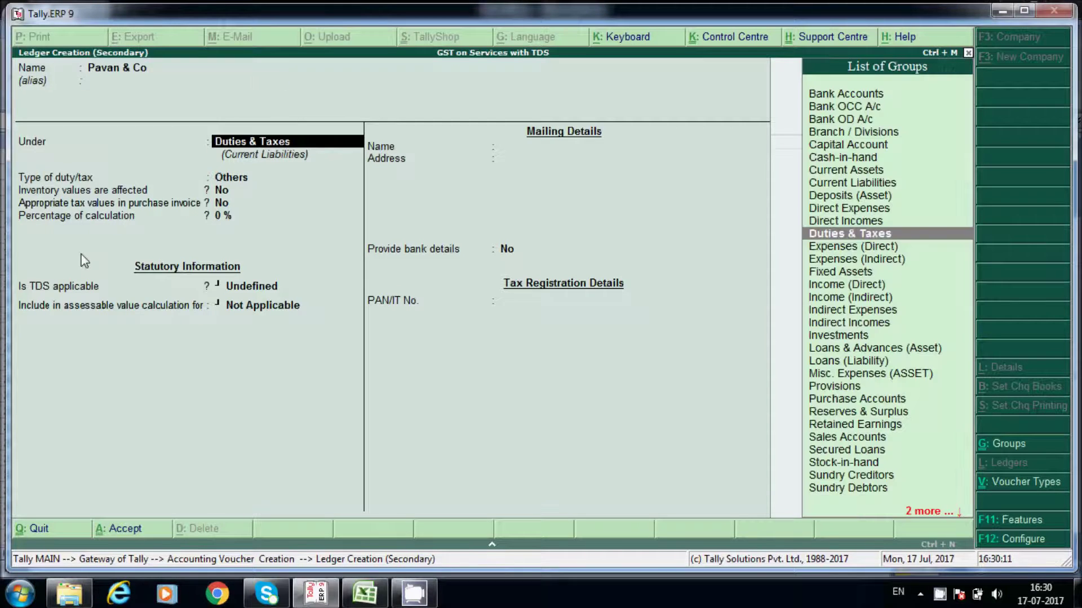
key(Return)
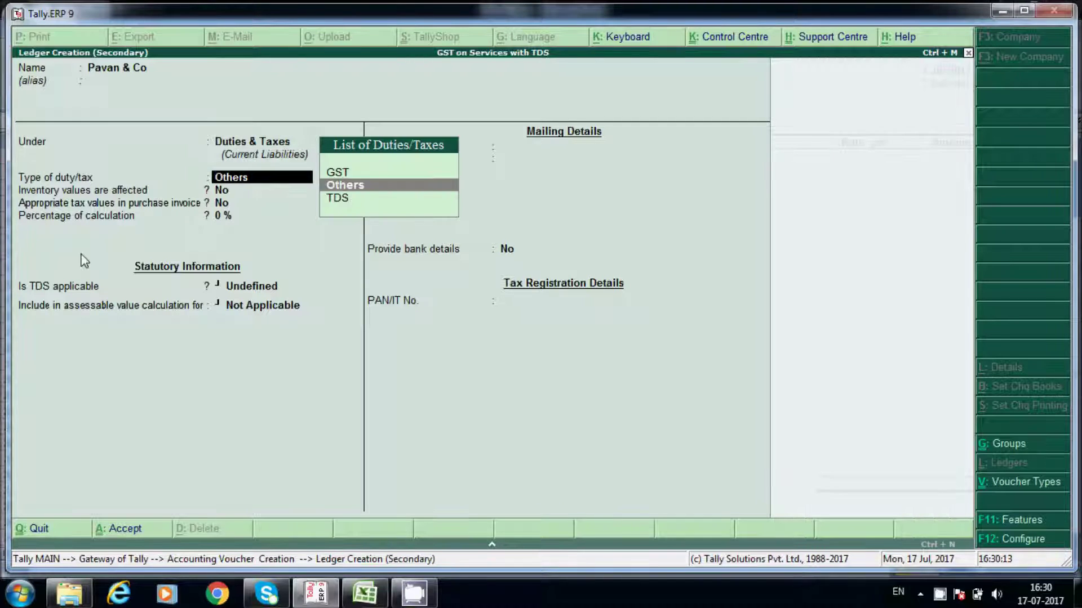
key(BackSpace)
text(su)
key(Down)
key(Return)
key(Return)
key(Return)
key(Return)
Make Pavan & Co TDS deductable with the deductee type Partnership Firm
key(y)
key(Return)
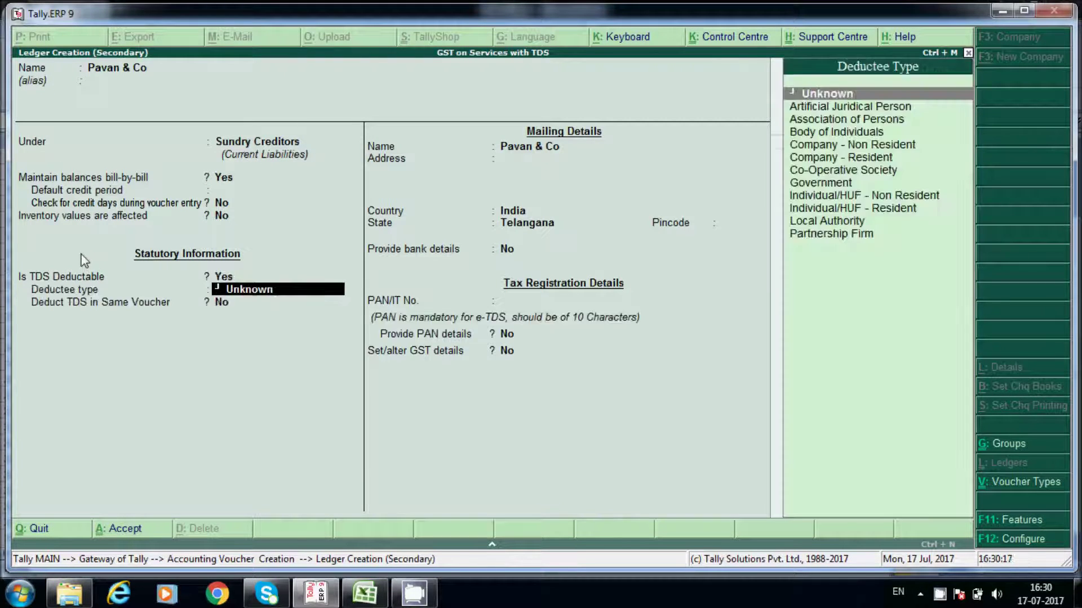
key(Down)
key(Down)
key(Down)
key(Down)
key(Down)
key(Down)
key(Down)
key(Down)
key(Down)
key(Down)
key(Down)
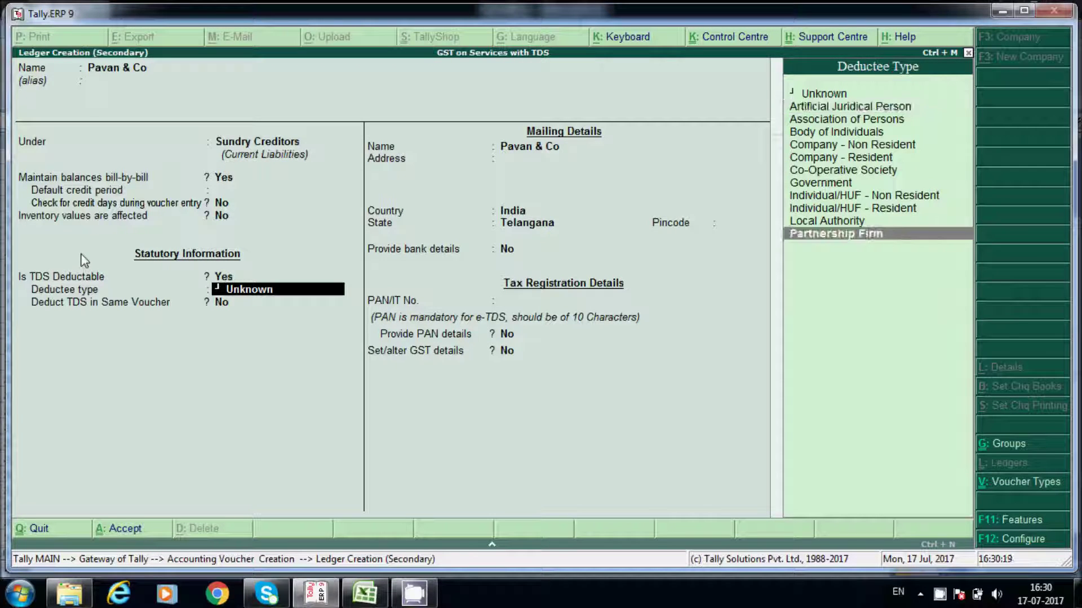
key(Return)
Enable deducting TDS in the same voucher for TDS on Professional Charges, leaving advanced TDS entries at No
key(y)
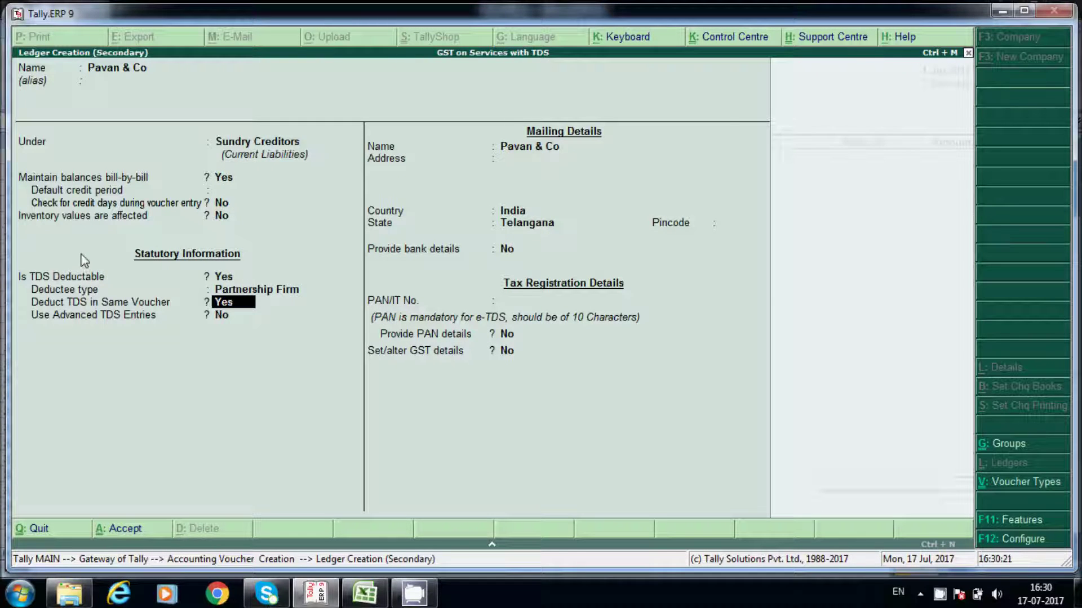
key(Return)
key(Down)
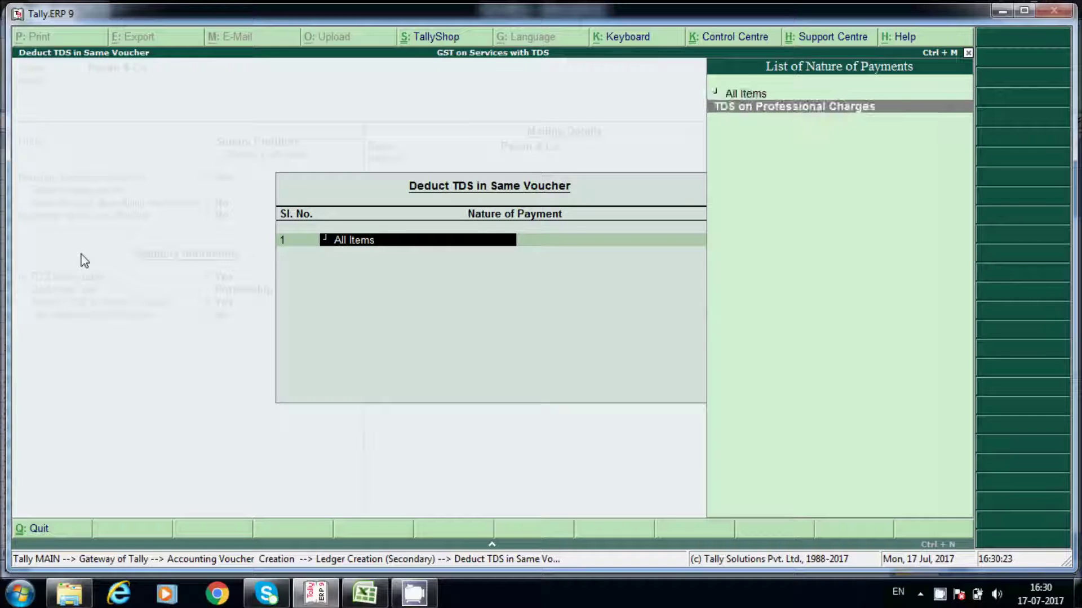
key(Return)
key(Return)
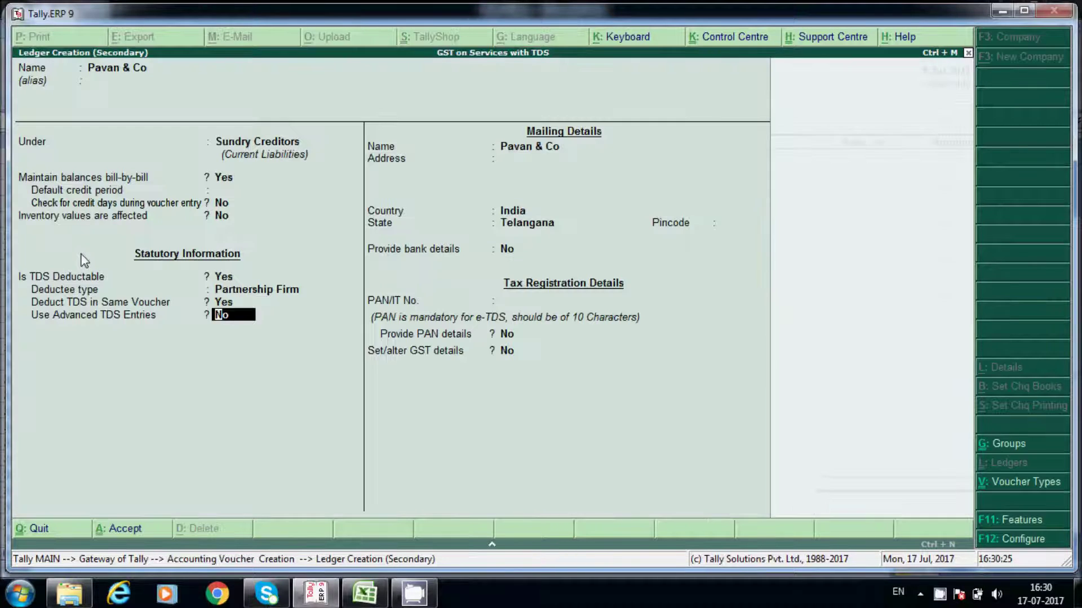
key(Return)
Keep Pavan & Co's mailing details with the state Telangana, enter its PAN, and accept the PAN details
key(Return)
key(Return)
key(Return)
key(Return)
key(Return)
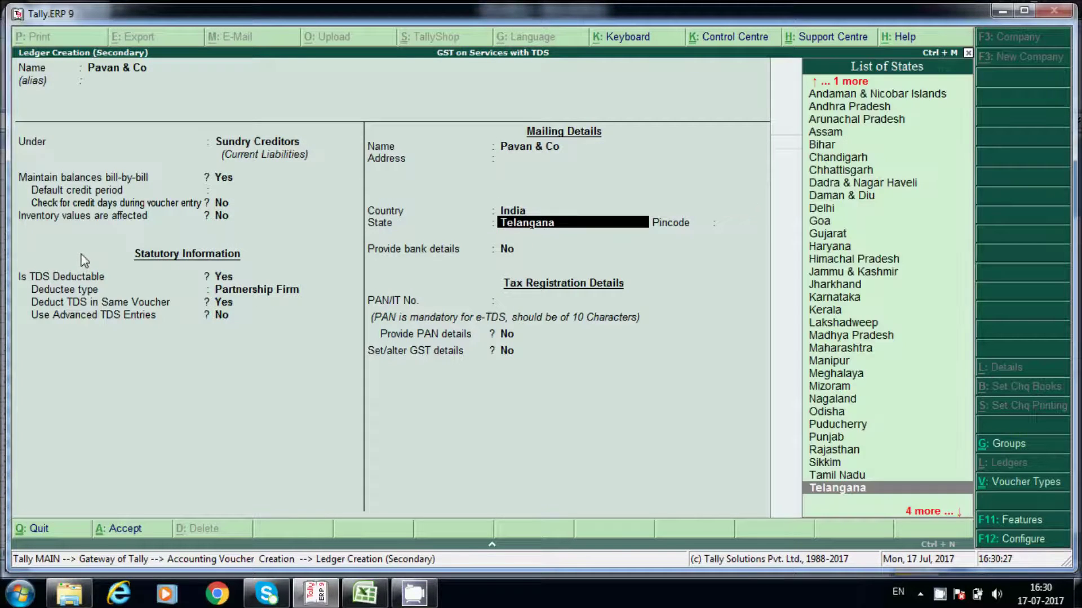
key(Return)
text(ADAA)
key(BackSpace)
key(BackSpace)
text(C)
key(BackSpace)
text(DC)
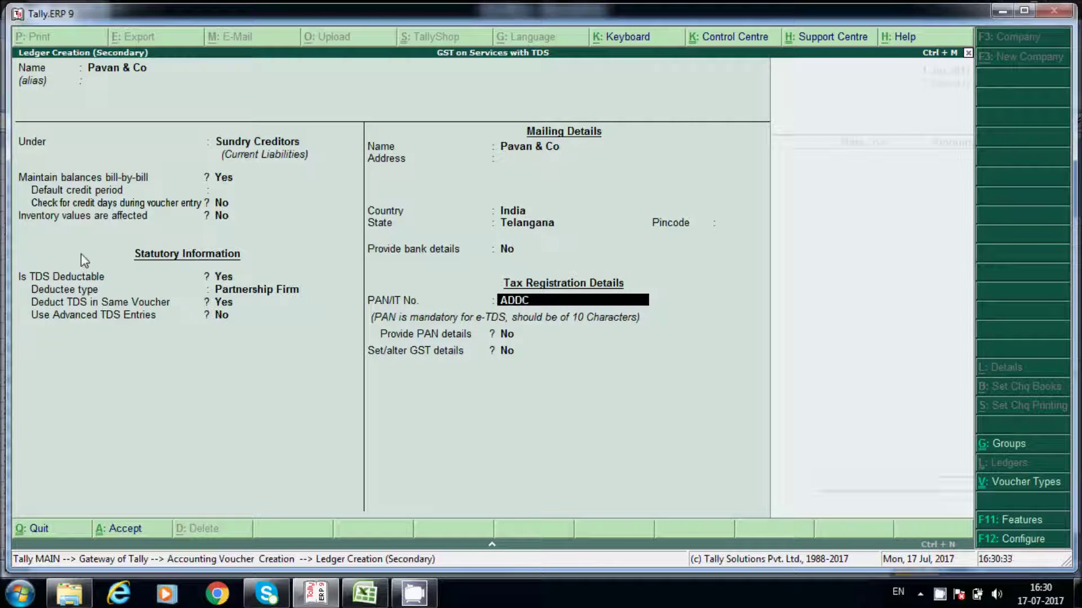
text(A1212E)
key(Return)
text(y)
key(Return)
key(Return)
Set Pavan & Co's GST details to Regular registration, enter its GSTIN, and leave the party type Not Applicable
text(y)
key(Return)
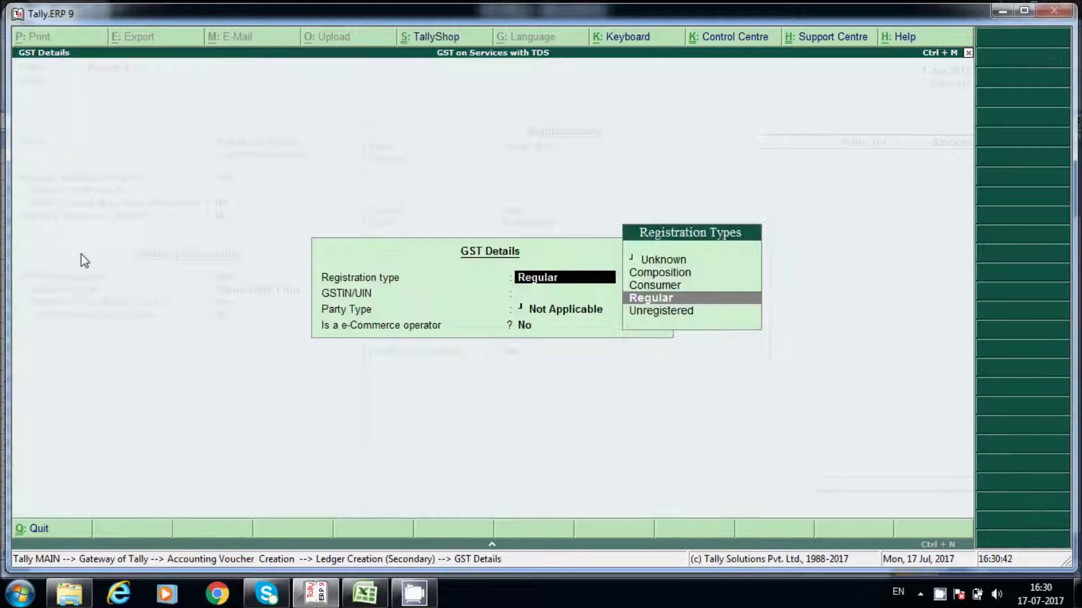
key(Return)
text(36ADAA)
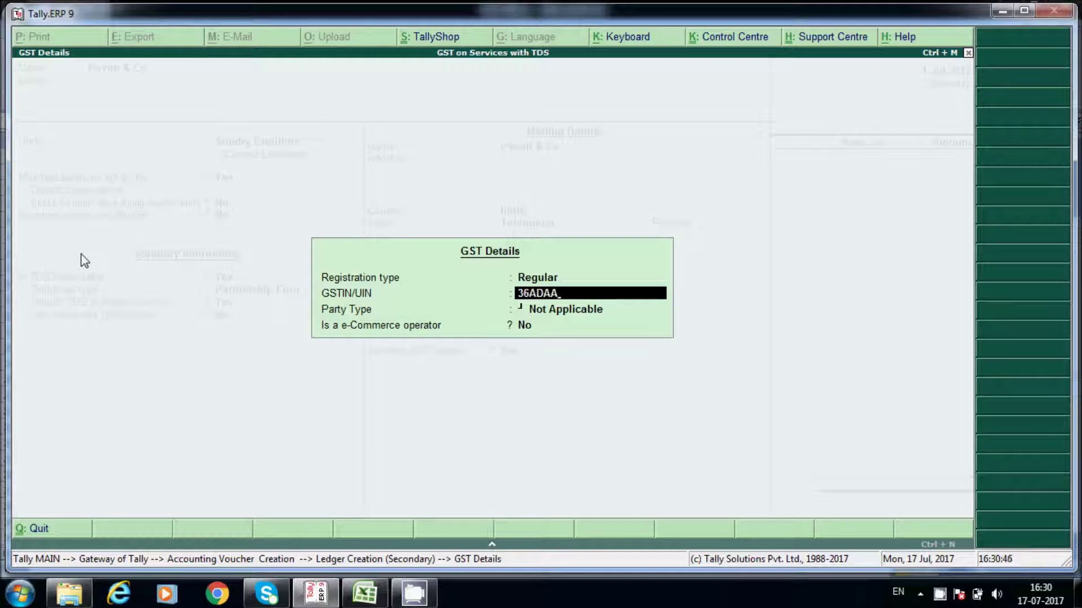
text(S121)
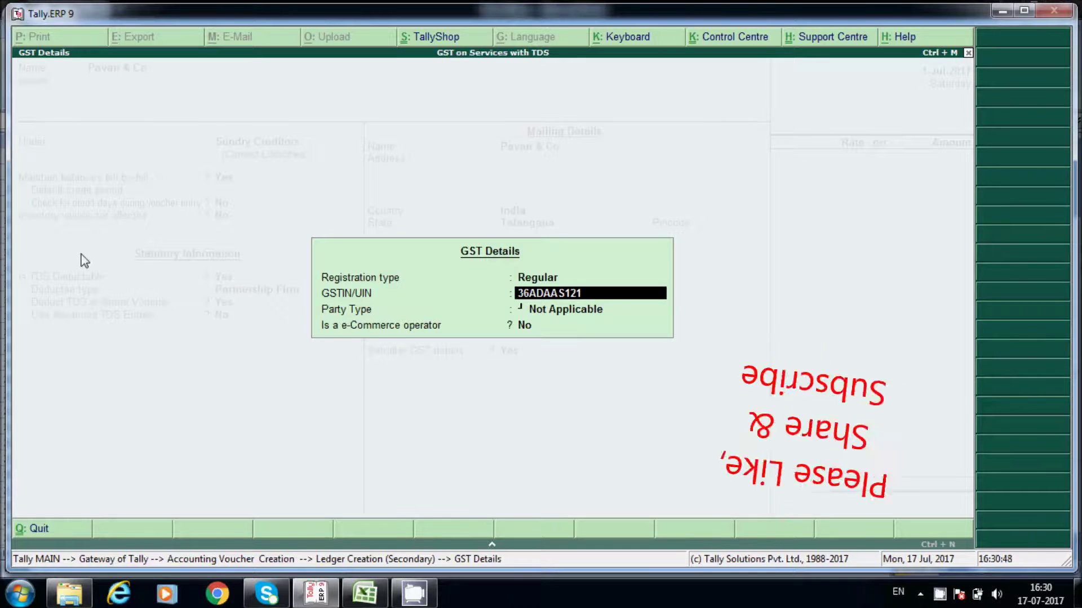
text(1E)
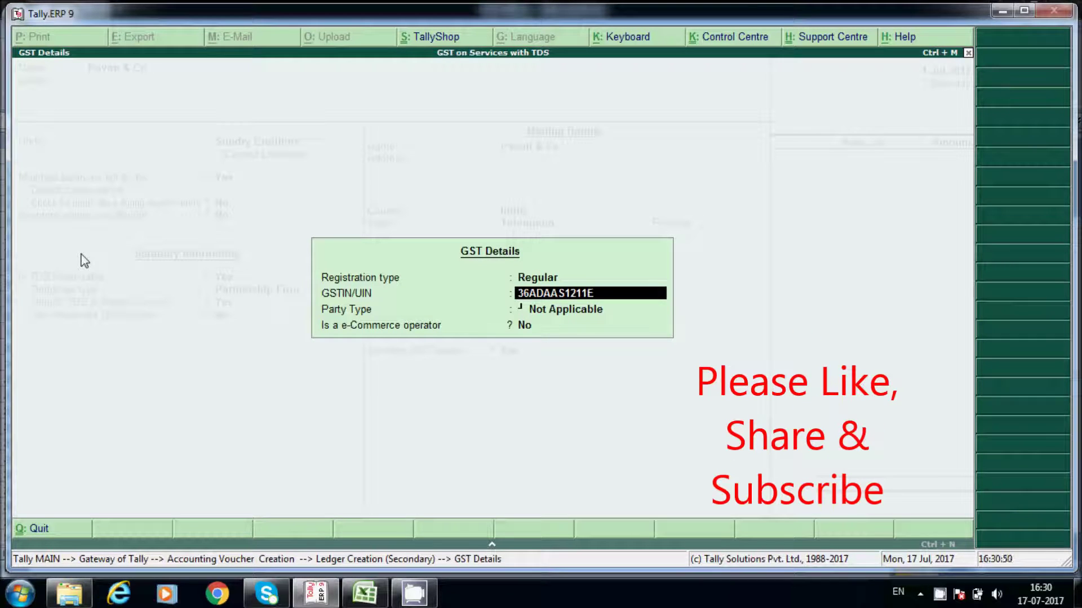
text(1S)
text(5)
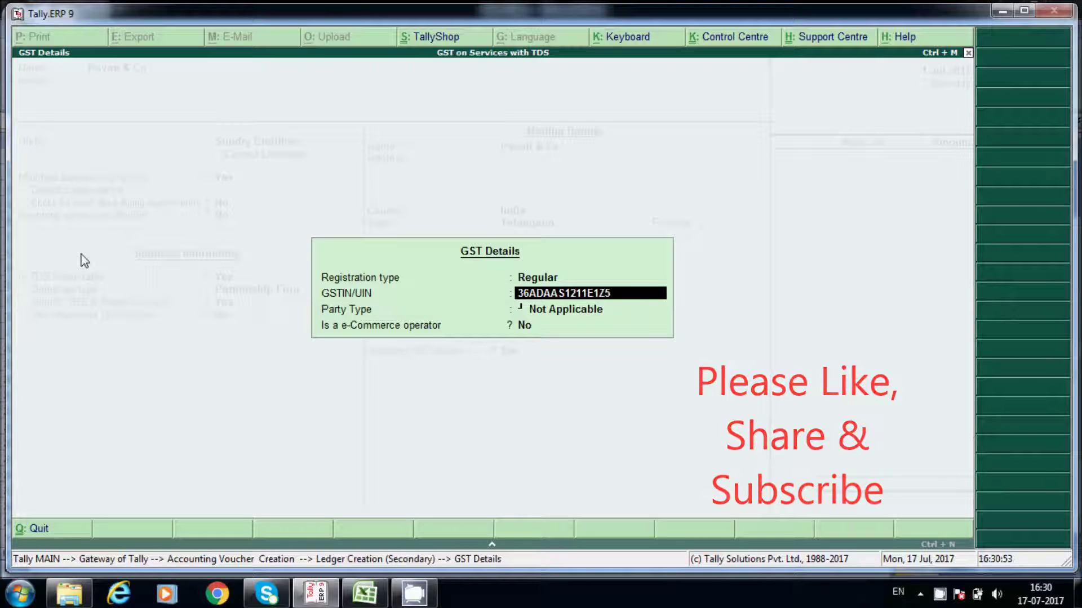
key(Return)
key(Return)
key(Escape)
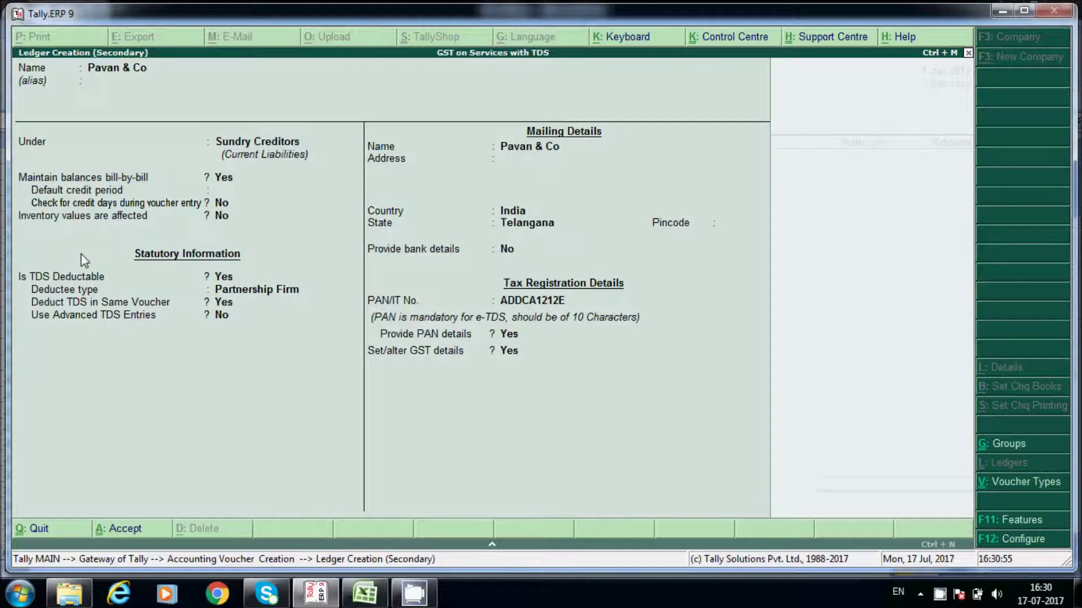
Save the Pavan & Co ledger and accept the supplier's party details for the voucher
key(ctrl+a)
key(Return)
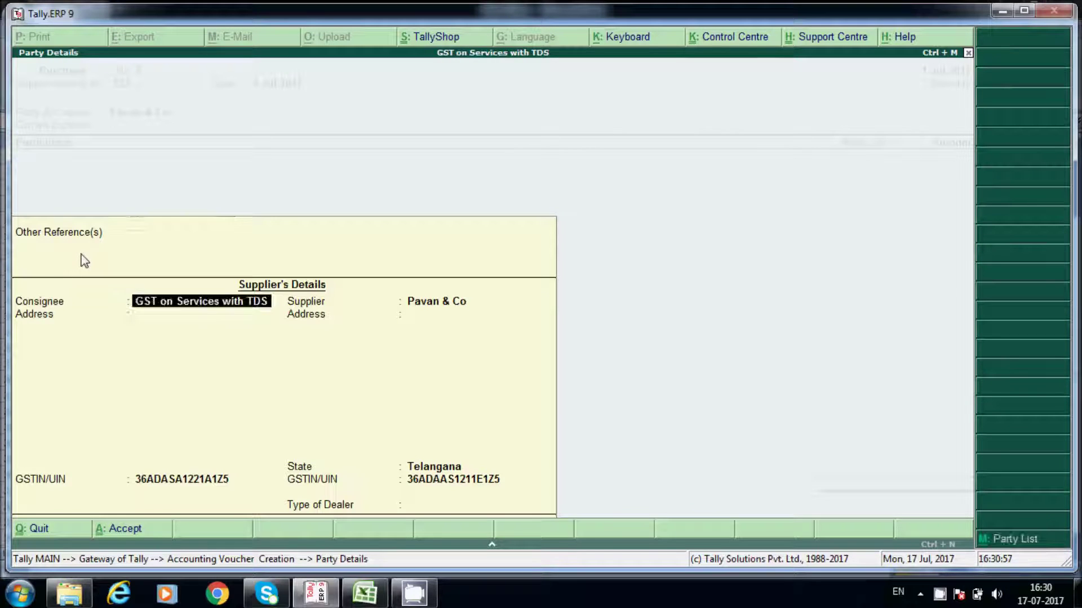
key(Return)
key(Return)
key(Return)
key(Return)
key(Return)
key(Return)
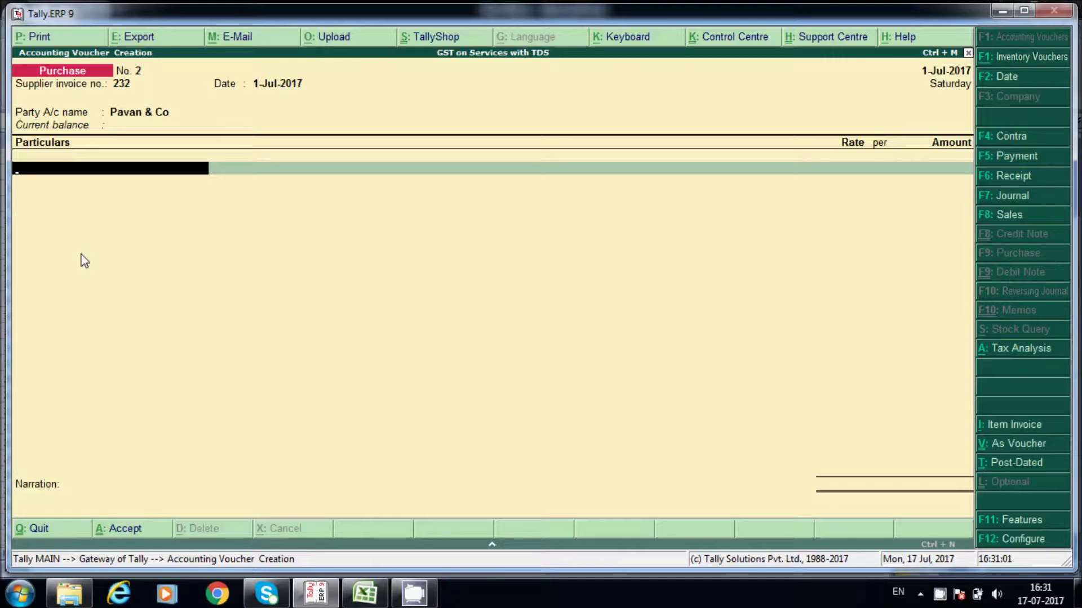
Add Professional Charges of 25,000 as the first voucher line without a description
text(Pro)
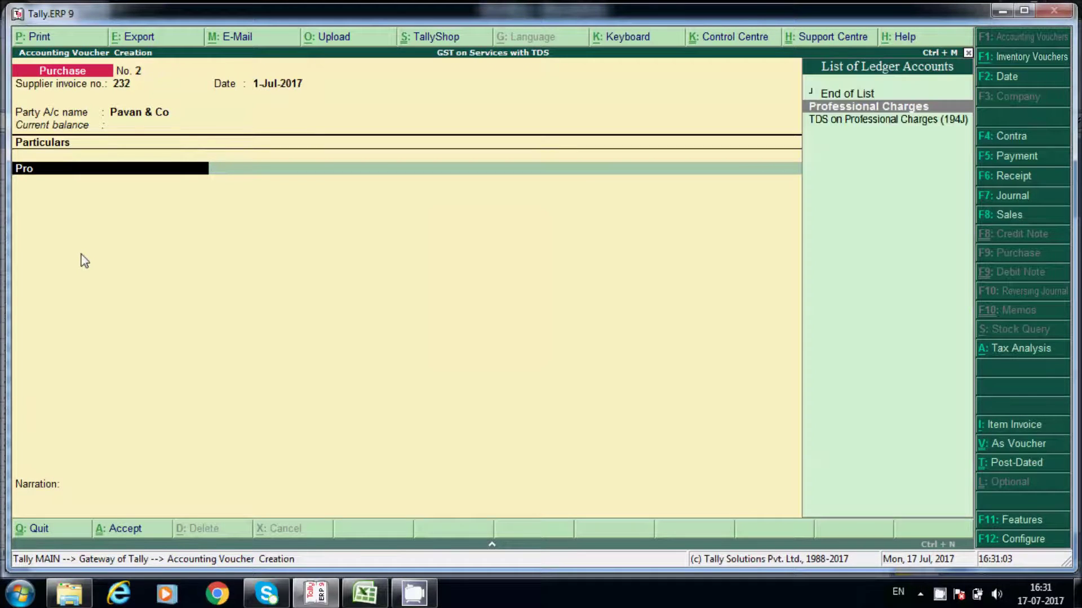
key(Return)
key(Return)
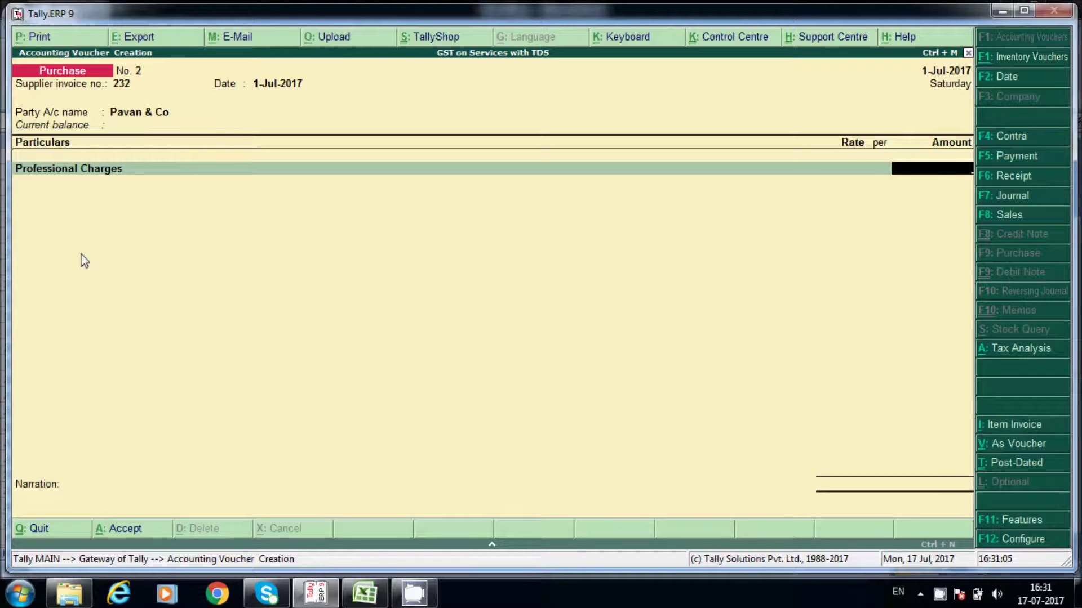
text(25000)
key(Return)
key(Return)
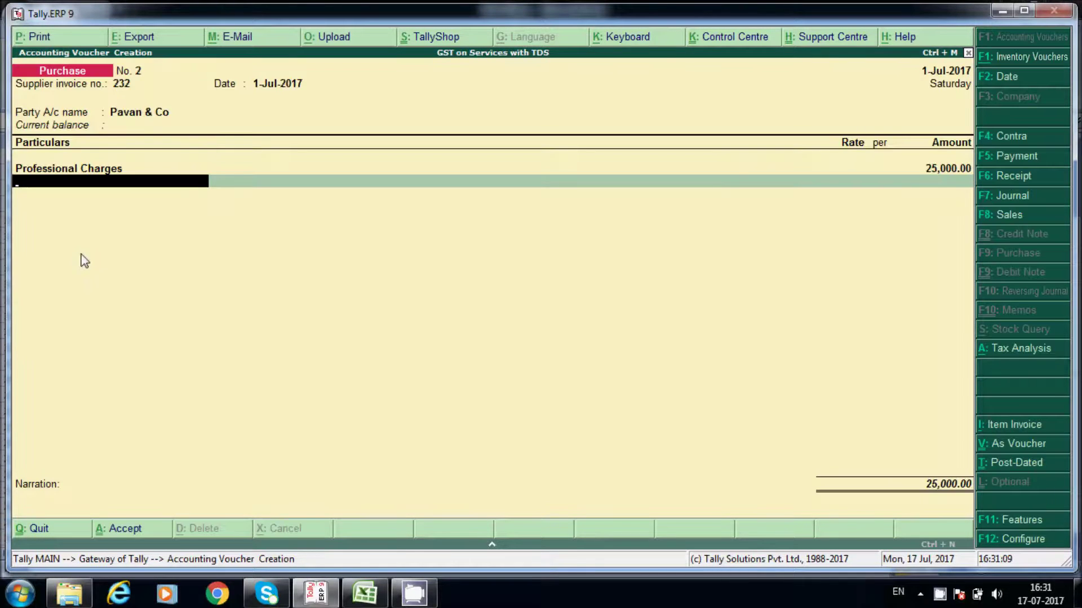
Add CGST and SGST as the next voucher lines with their calculated amounts
text(C)
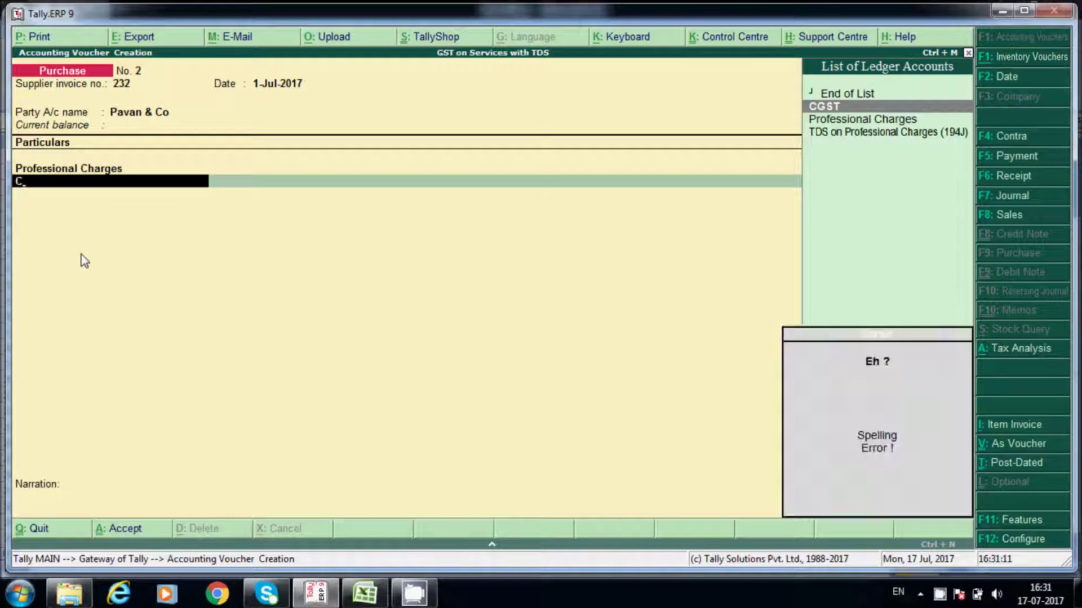
key(Return)
key(Return)
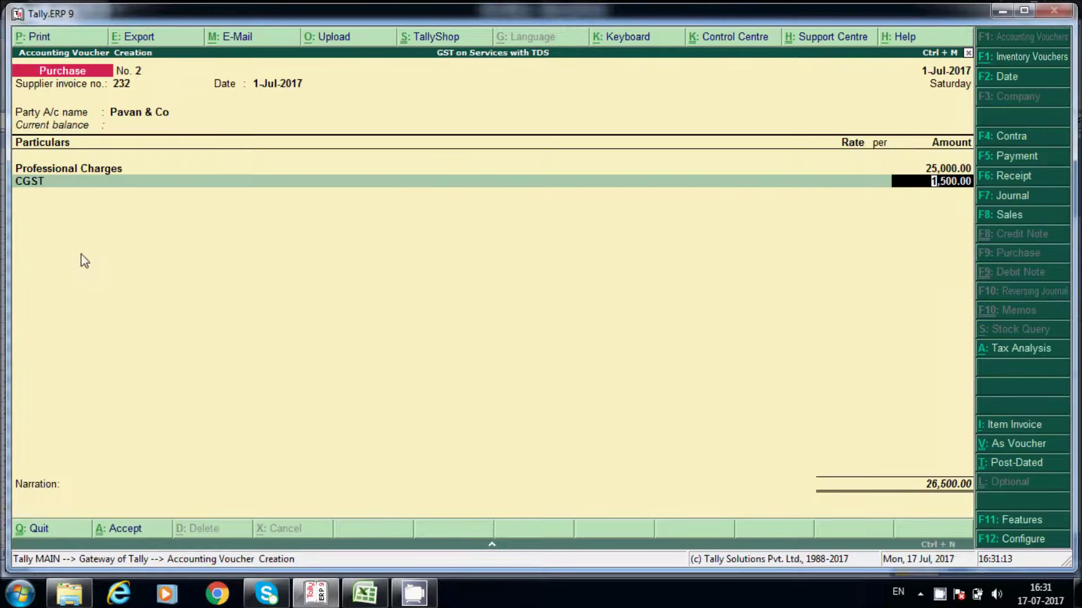
key(Return)
text(Sg)
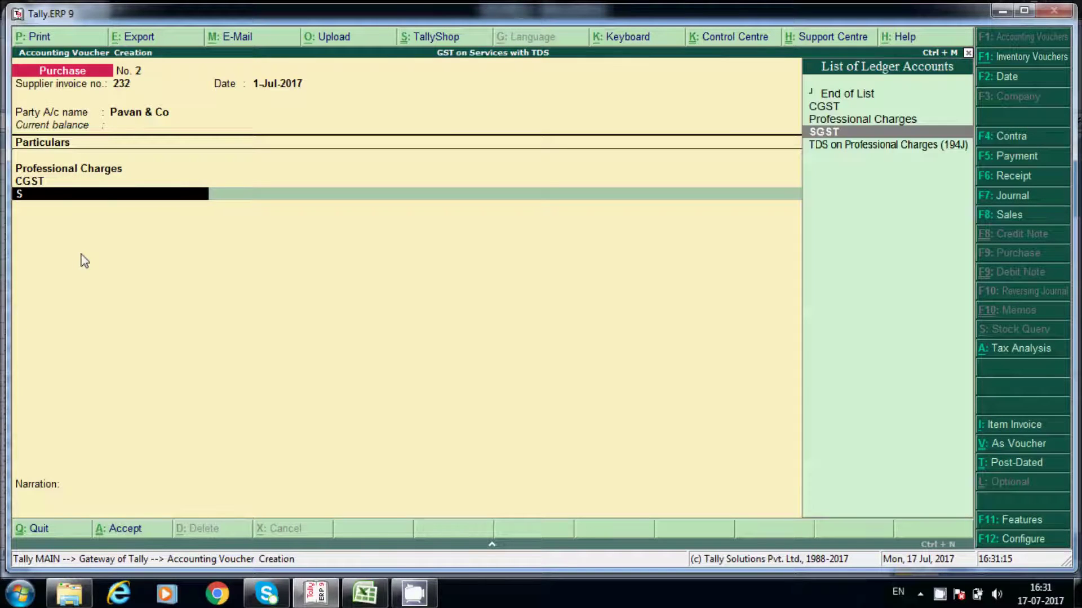
key(Return)
key(Return)
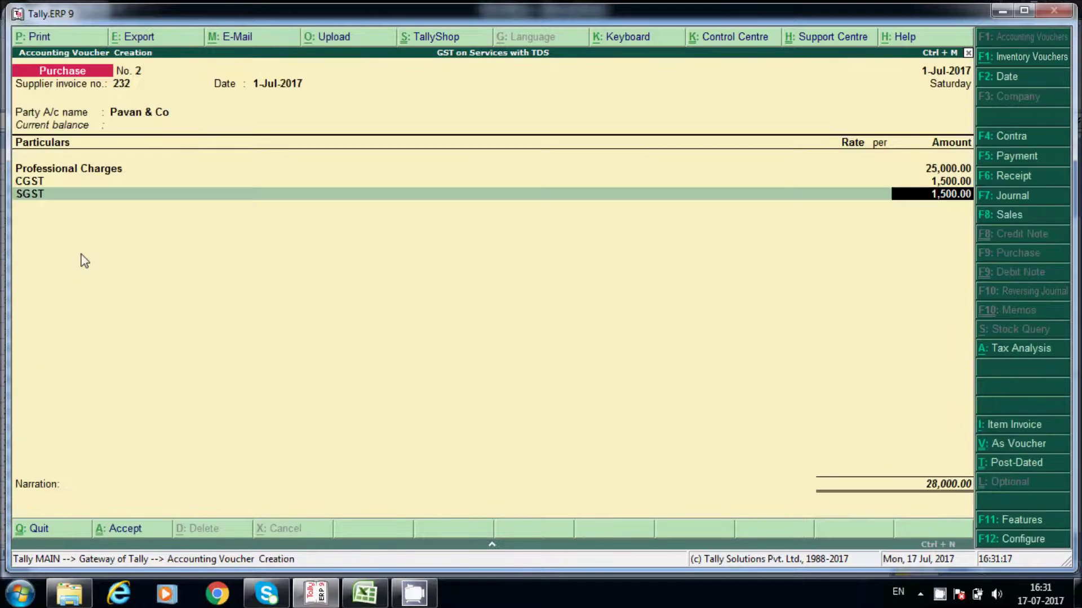
key(Return)
Add TDS on Professional Charges (194J) as the next voucher line without a description
text(Tds)
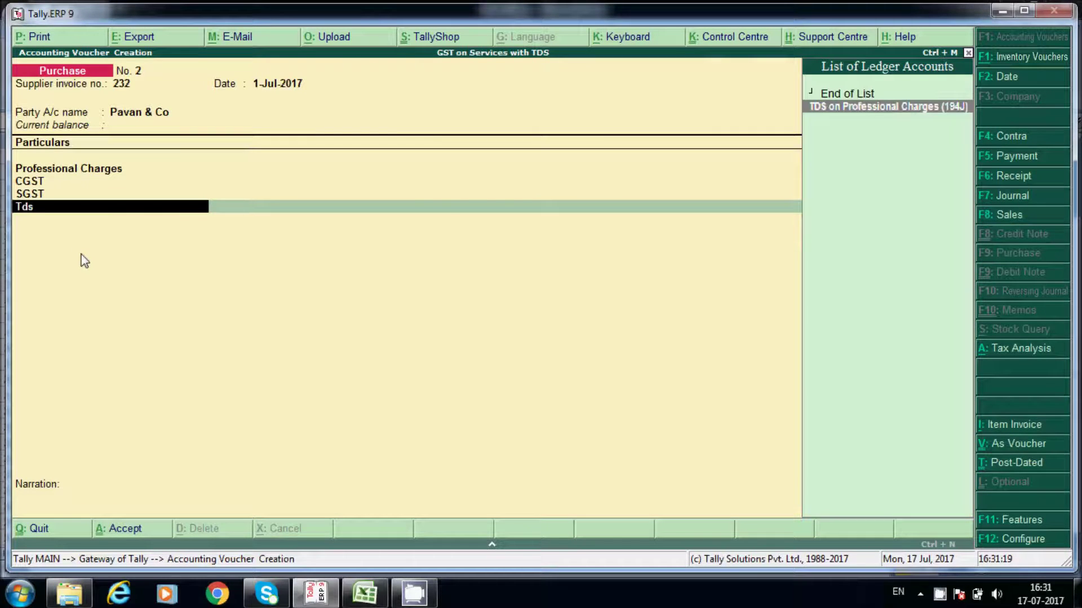
key(Return)
key(Return)
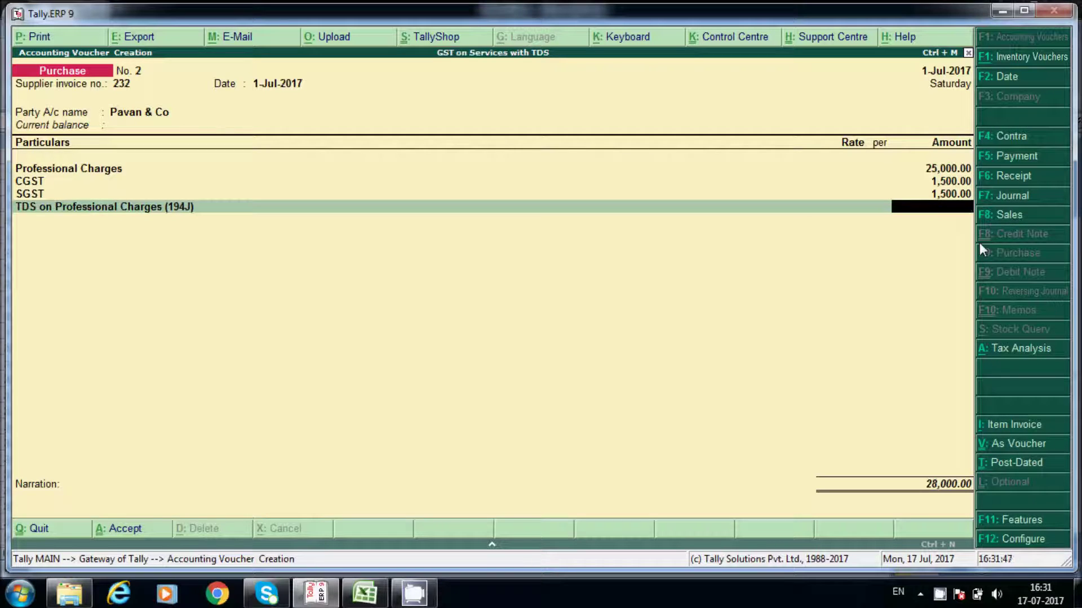
Change the Professional Charges amount to 32,000 and accept the recalculated CGST, SGST and TDS lines
key(BackSpace)
key(BackSpace)
key(BackSpace)
key(BackSpace)
key(BackSpace)
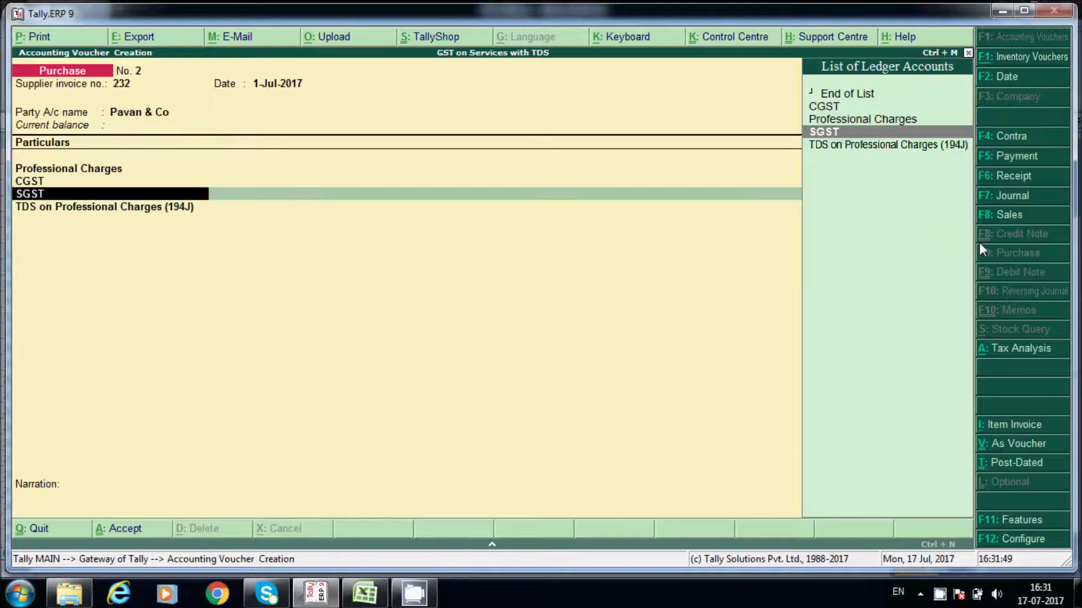
key(BackSpace)
text(12000)
key(Return)
key(Return)
key(Return)
key(Return)
key(Return)
key(Return)
key(Return)
key(Return)
key(Return)
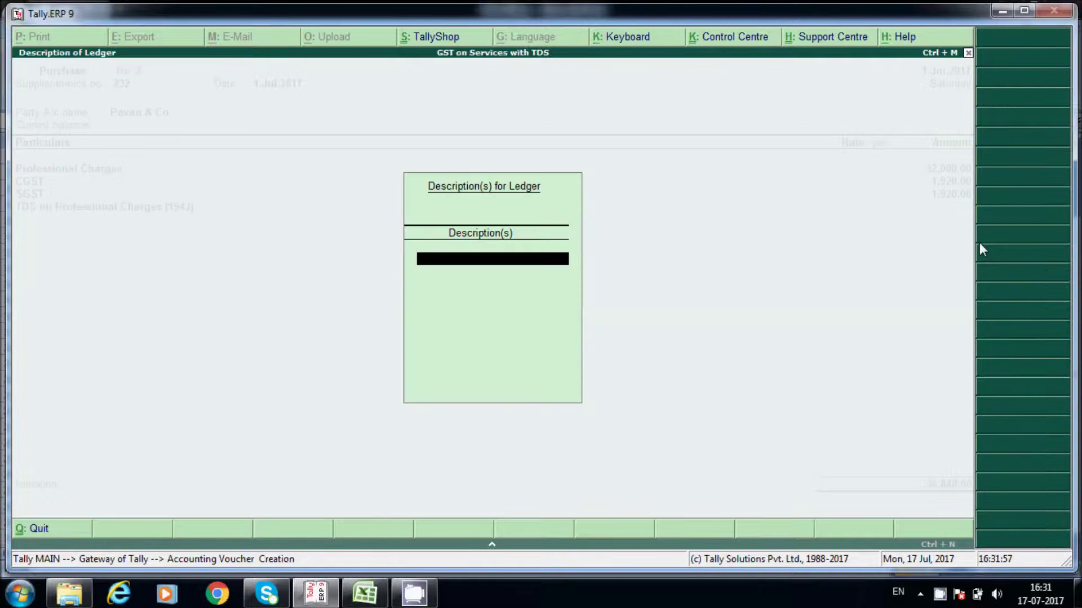
key(Return)
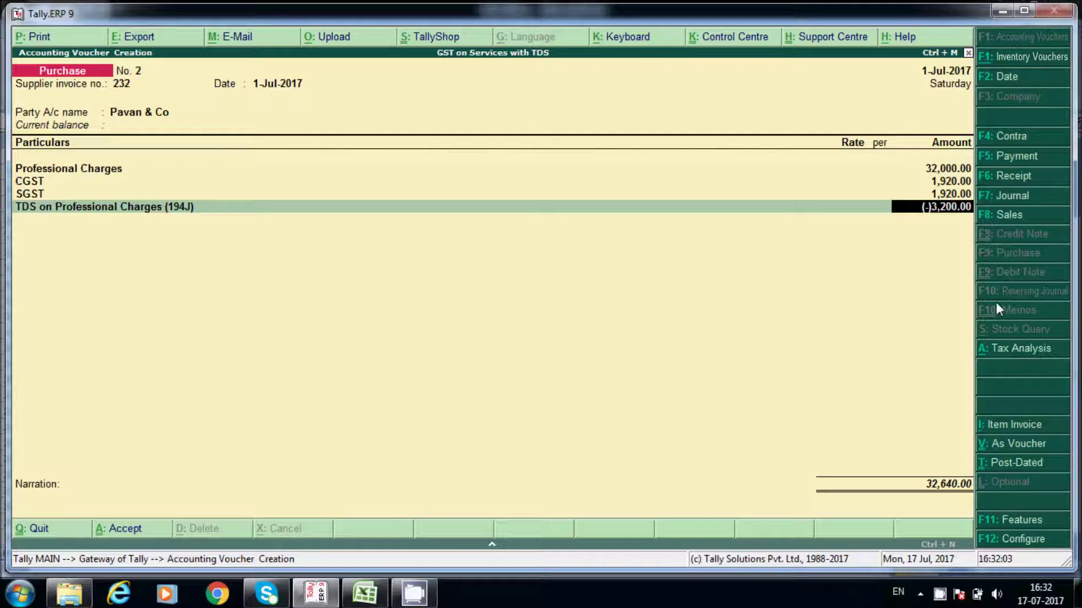
click(998, 521)
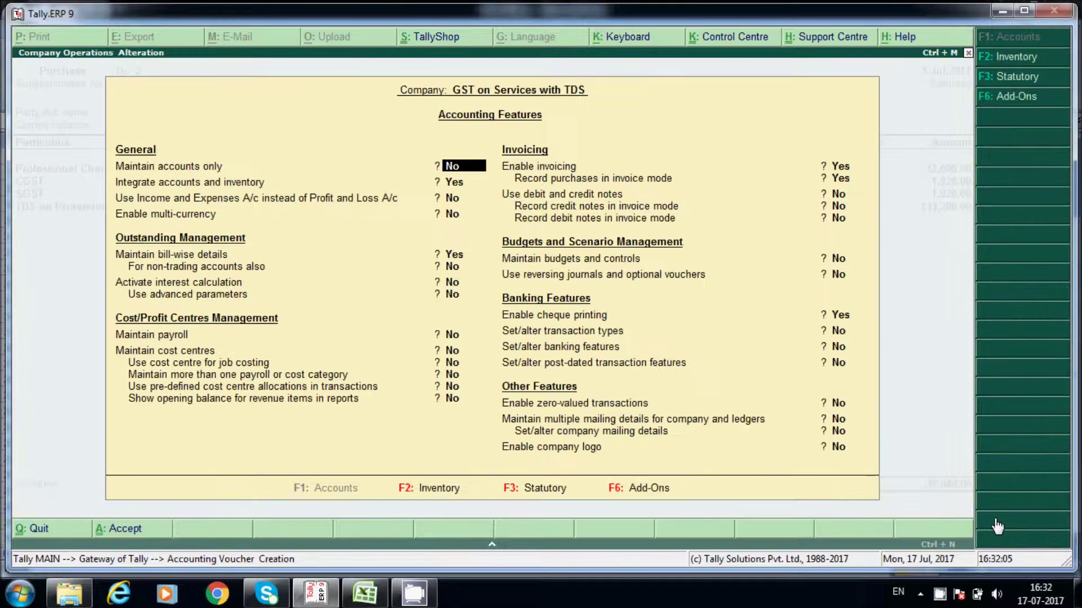
key(BackSpace)
key(Escape)
key(y)
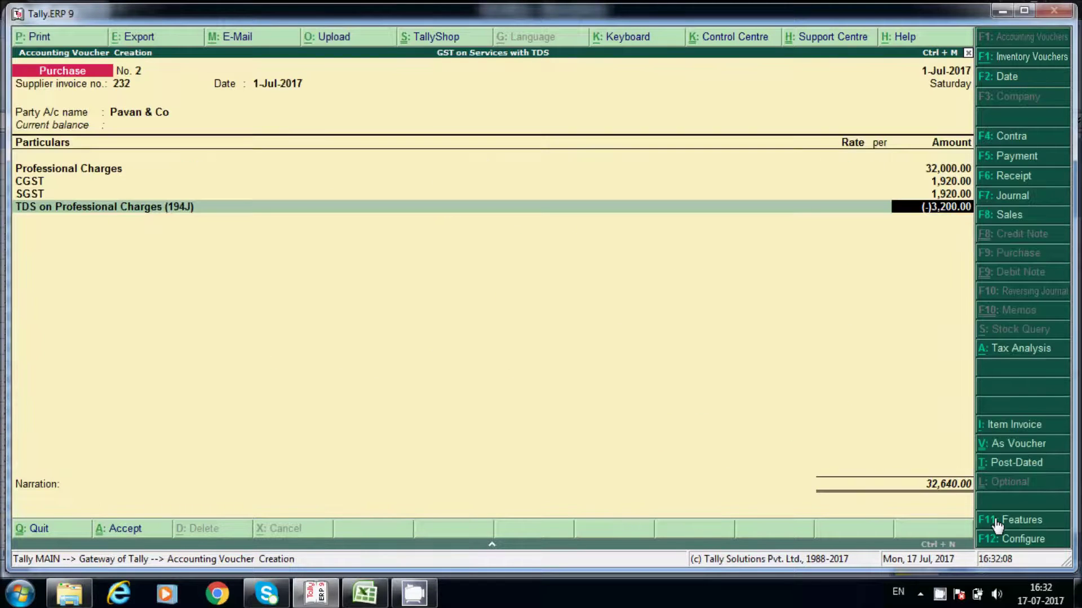
Set the Professional Charges amount to 25,000 and accept the recalculated CGST and SGST lines
key(BackSpace)
key(BackSpace)
key(BackSpace)
key(BackSpace)
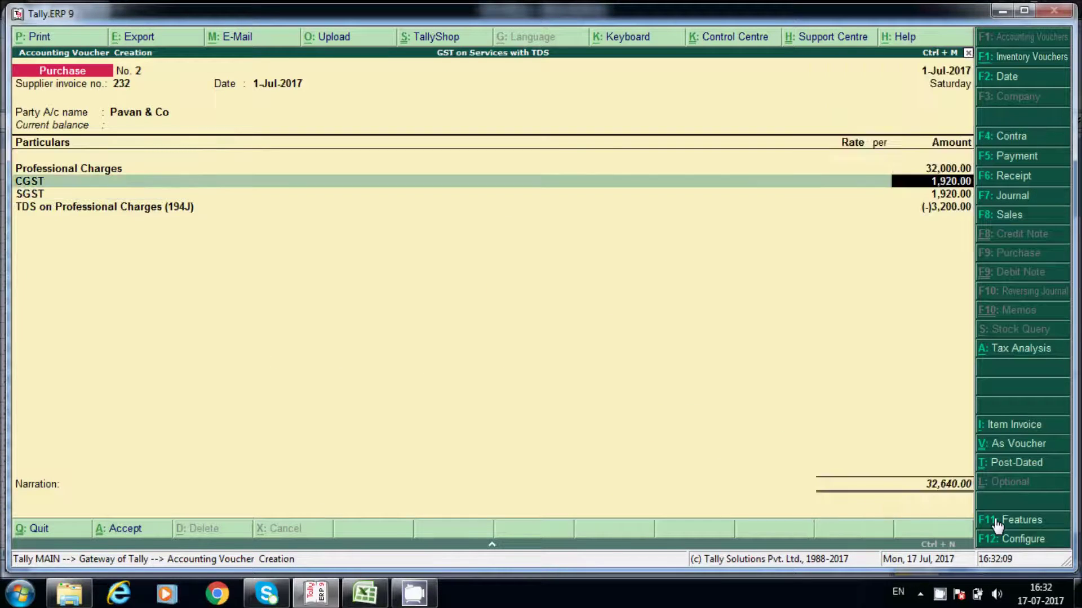
text(25000)
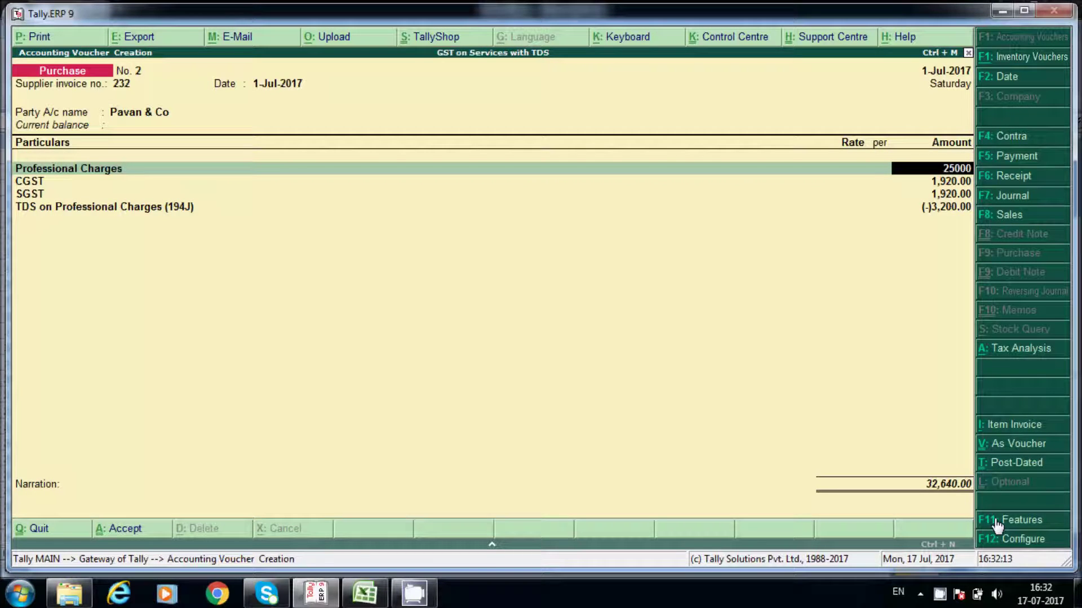
key(Return)
key(Return)
key(Return)
key(Return)
key(Return)
key(Return)
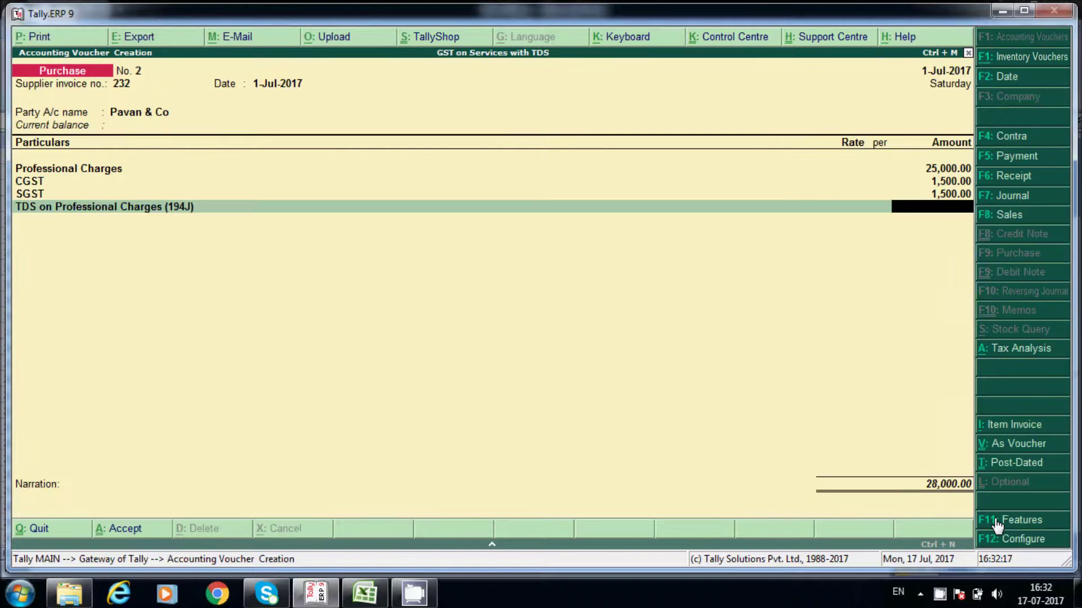
Allocate the Pavan & Co bill as a New Ref and save the purchase voucher without a narration
key(Return)
key(Return)
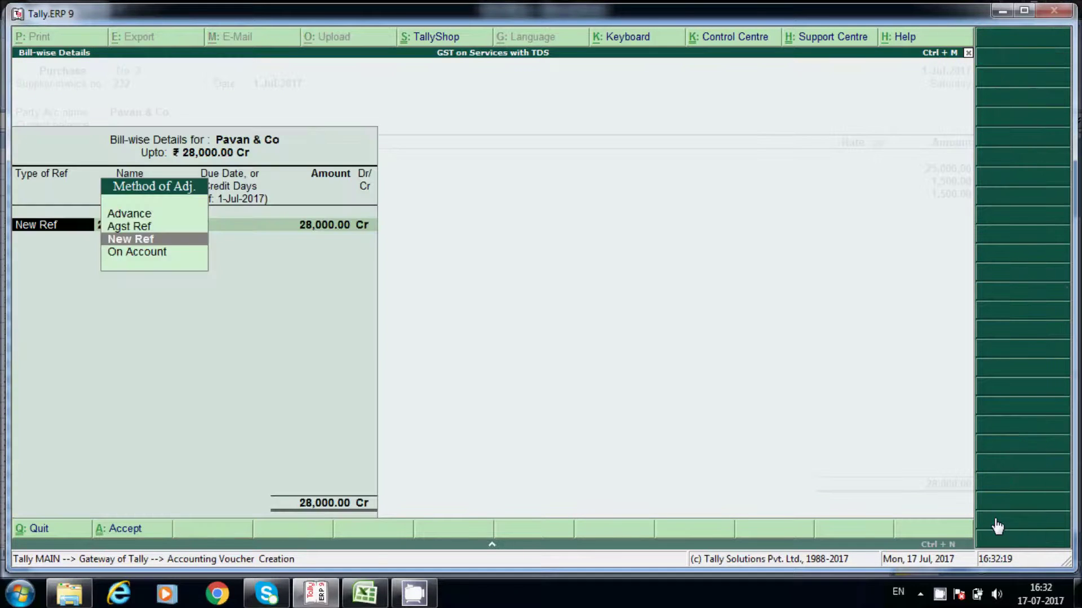
key(Return)
key(Return)
key(Return)
key(Return)
key(Return)
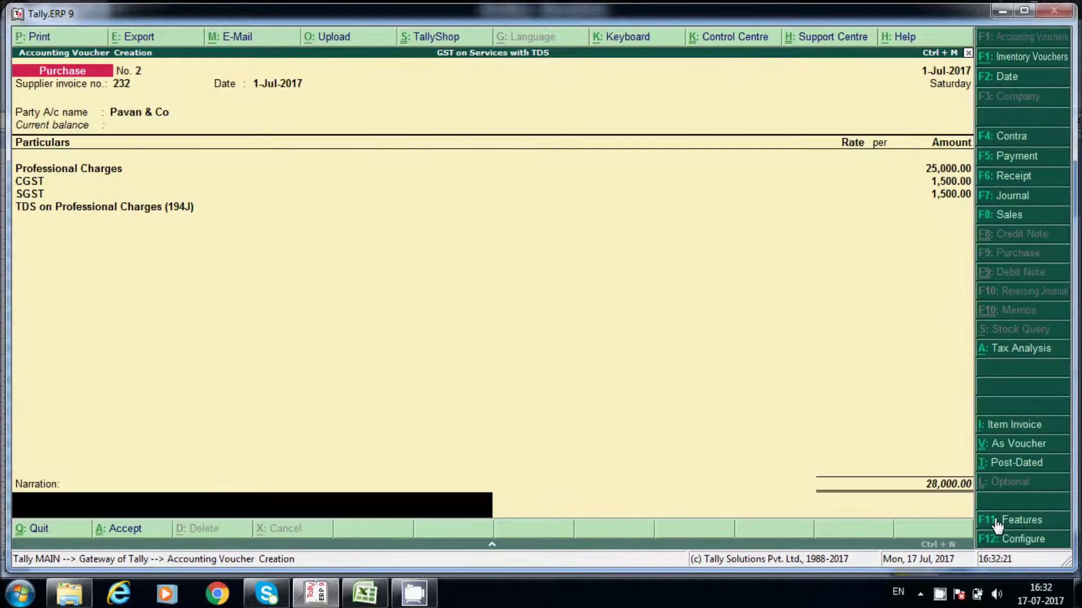
key(Return)
key(Return)
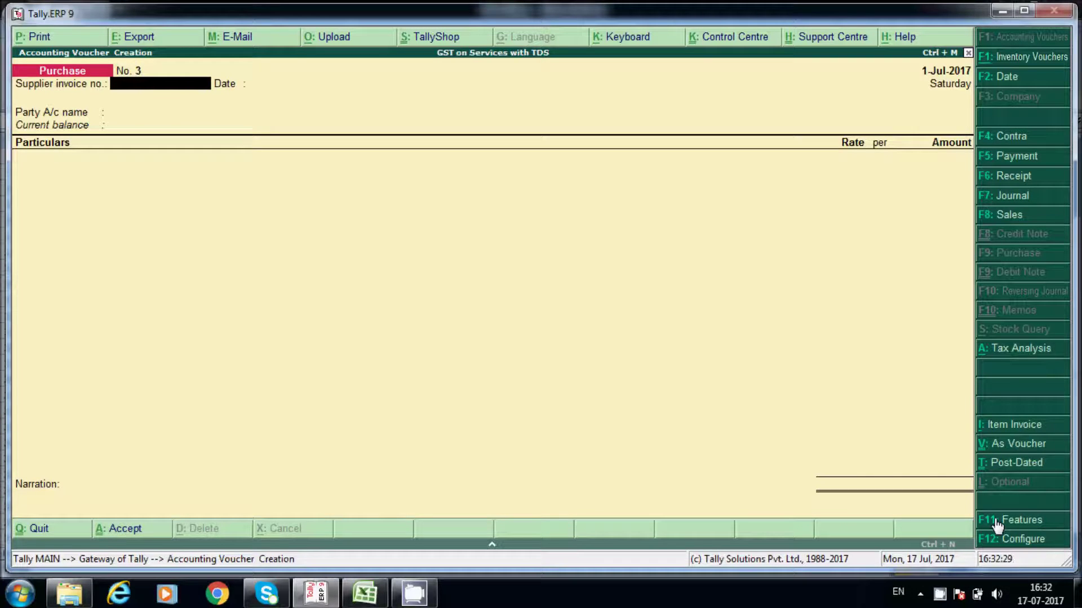
Enter supplier invoice number 2332 dated 1-Jul-2017 on the new purchase voucher
text(2332)
key(Return)
key(Return)
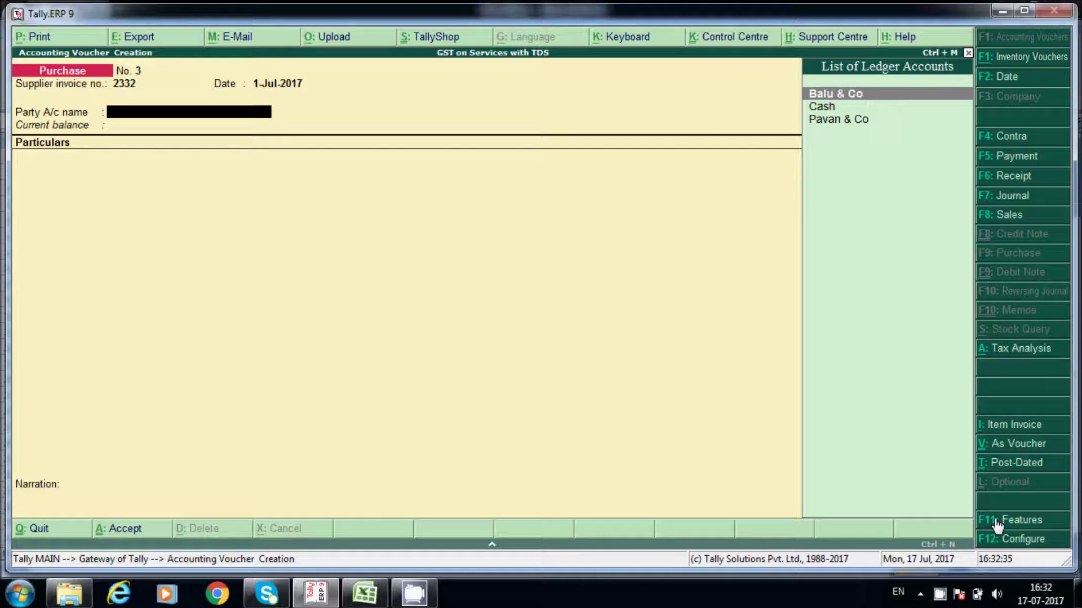
Create a party ledger named Praneeth & Co under Sundry Creditors with bill-by-bill balances and no alias
key(alt+c)
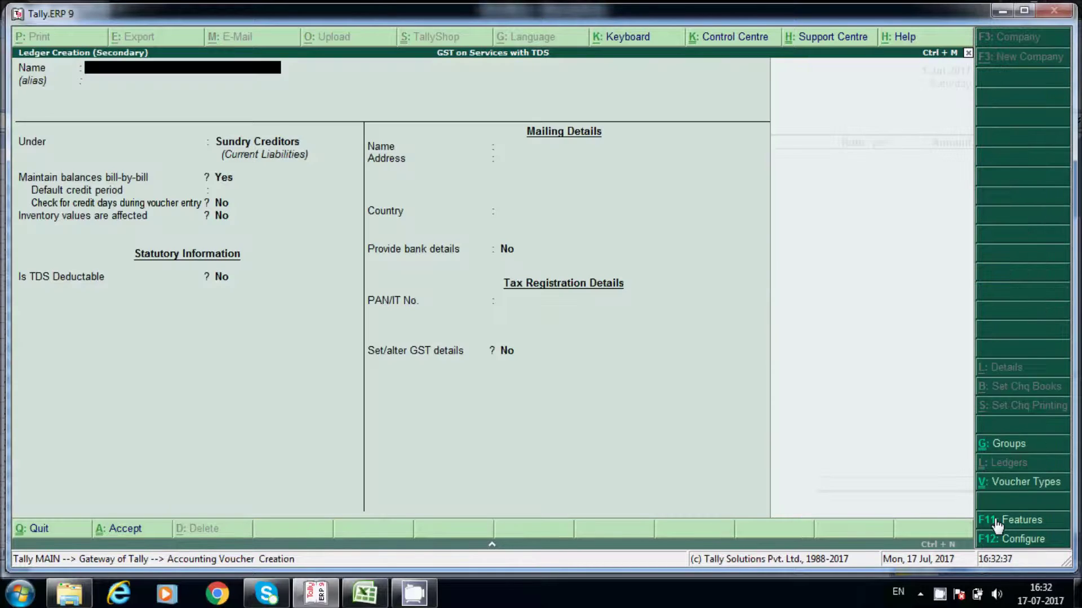
text(Praneeth)
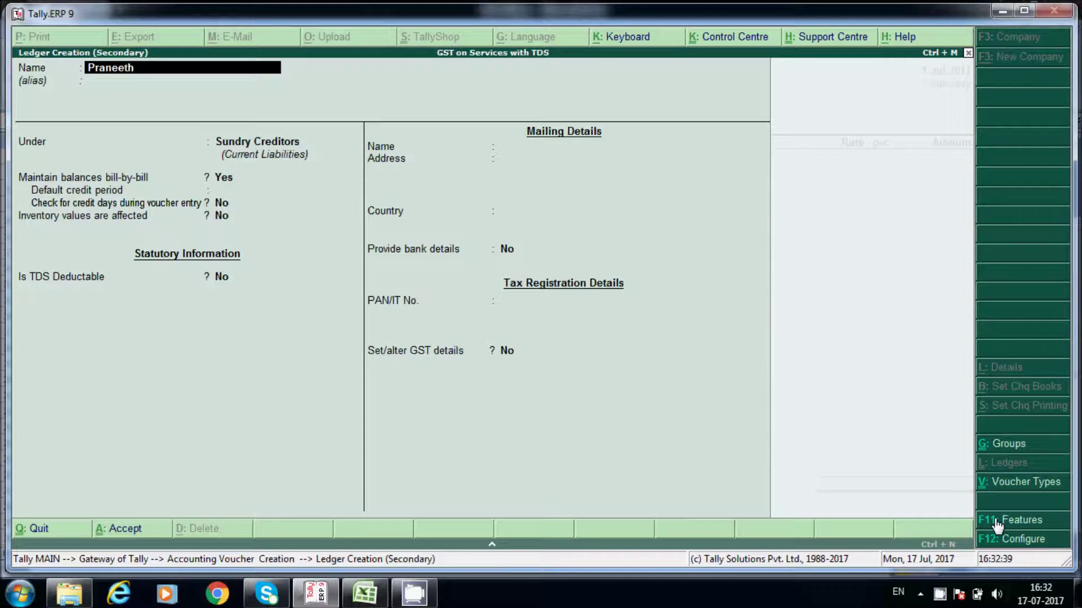
text( & Co)
key(Return)
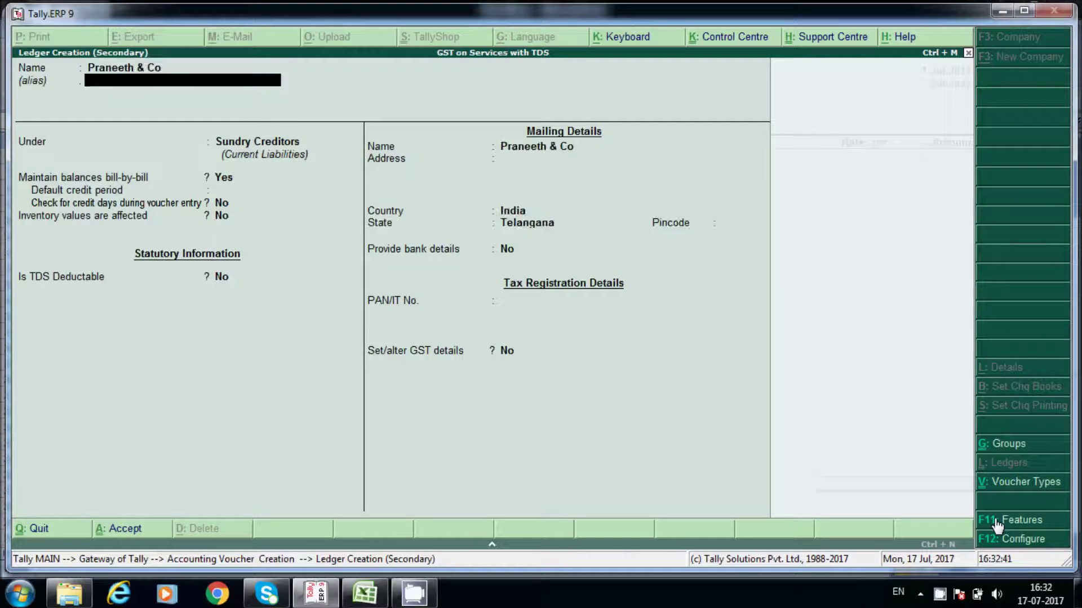
key(Return)
key(Return)
key(Return)
key(Return)
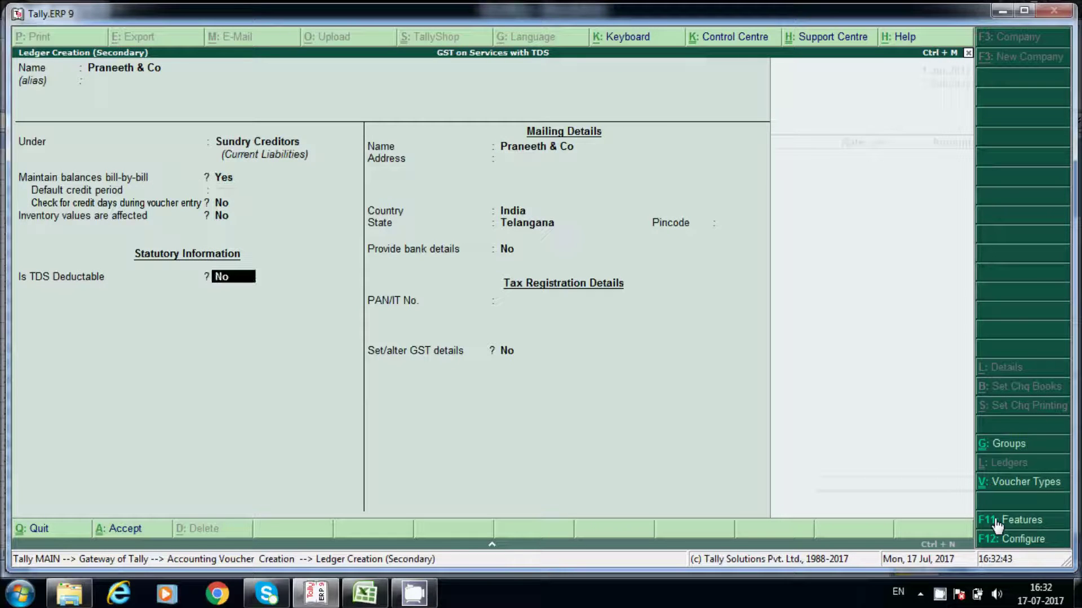
click(997, 524)
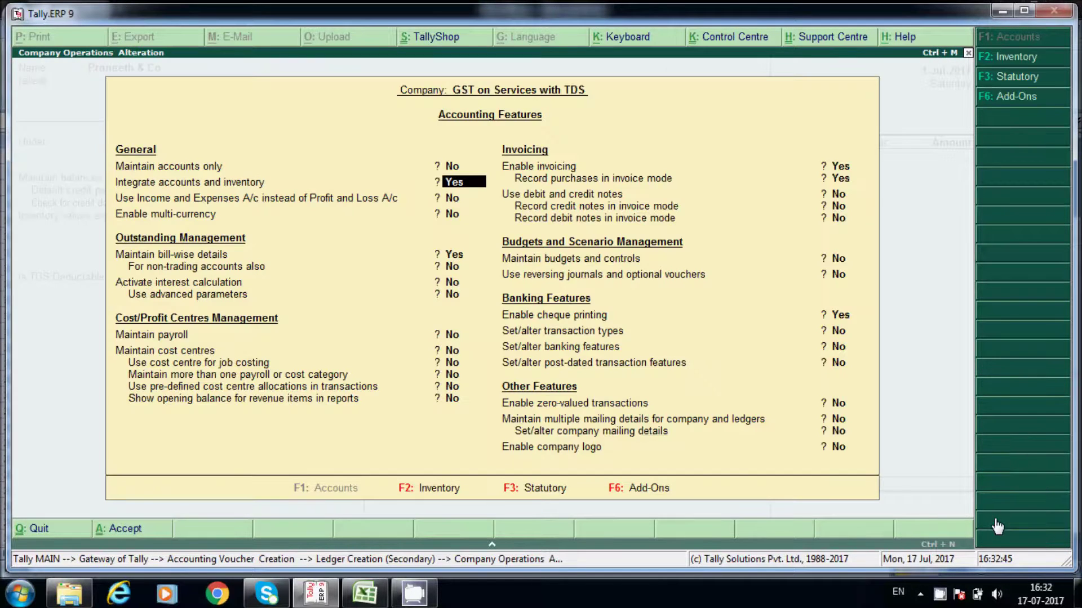
key(BackSpace)
key(Escape)
text(yy)
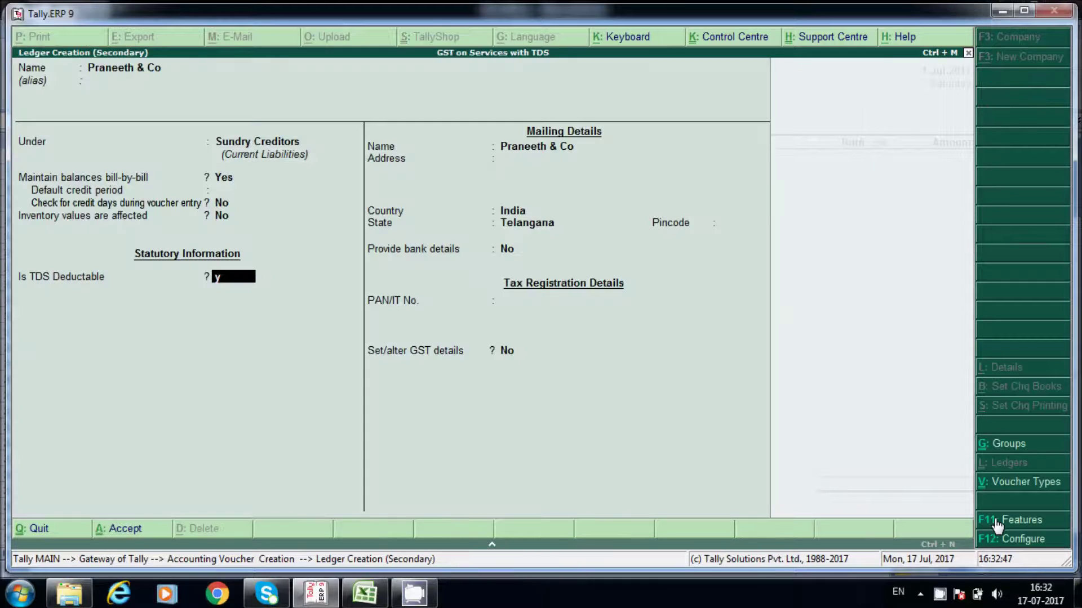
click(997, 524)
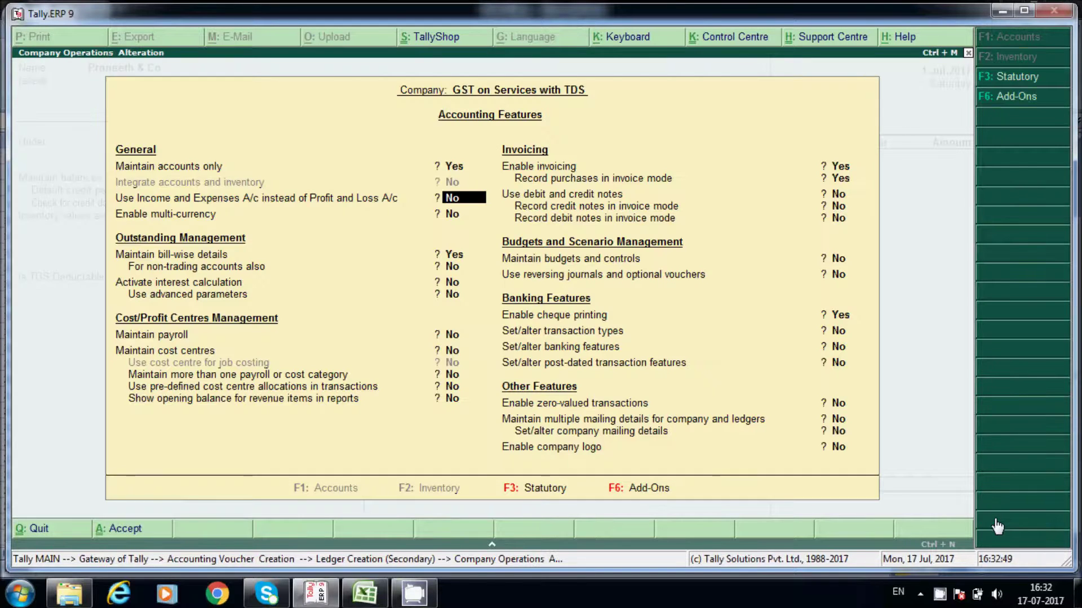
key(Escape)
text(ye)
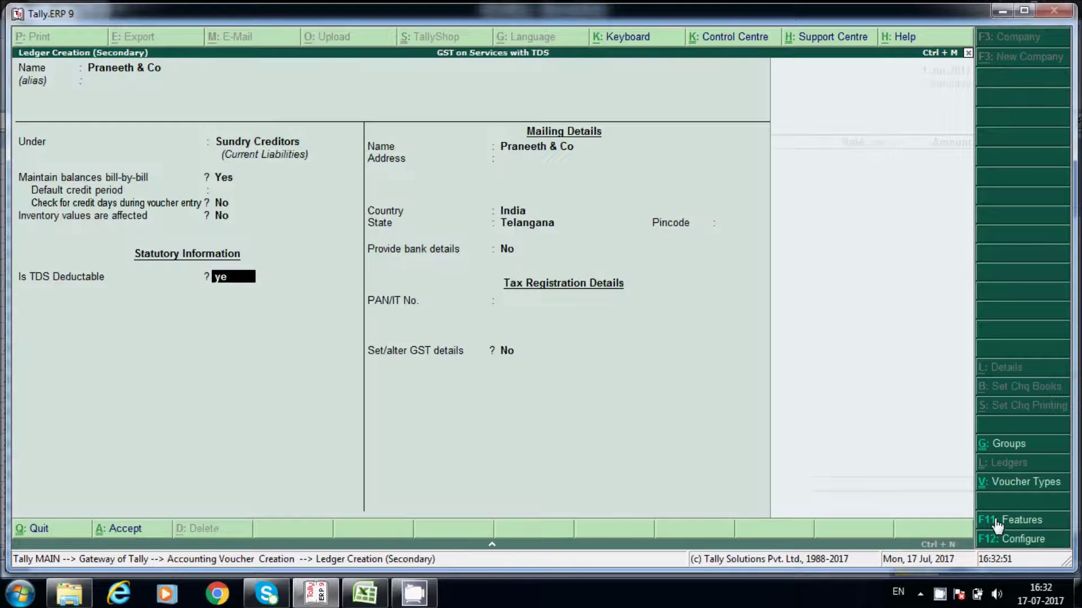
key(BackSpace)
key(BackSpace)
Mark Praneeth & Co as TDS deductable with the deductee type Partnership Firm
text(y)
key(Return)
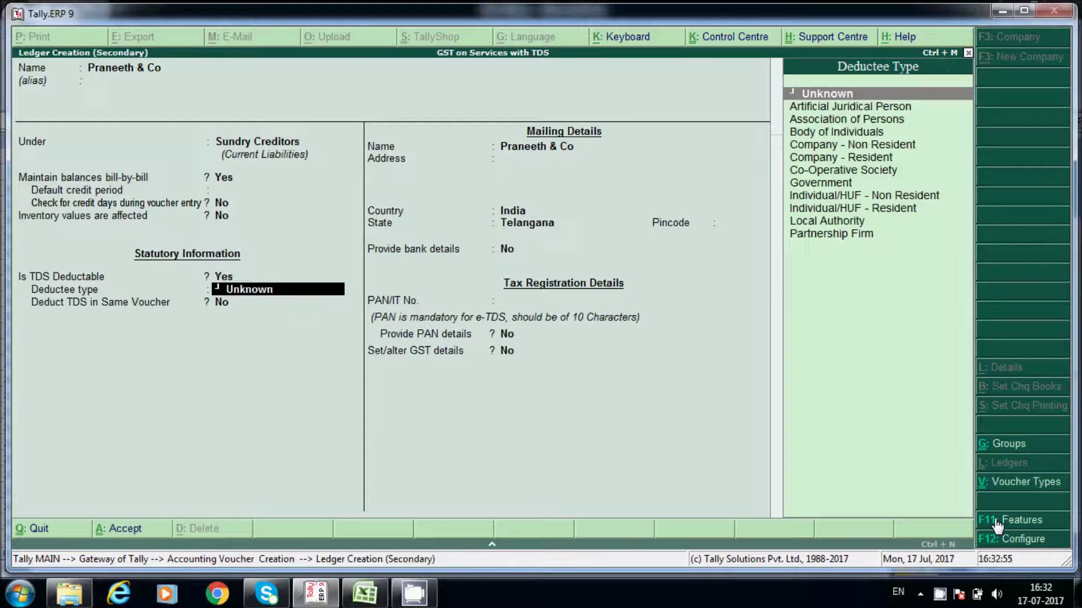
key(Down)
key(Down)
key(Down)
key(Down)
key(Down)
key(Down)
key(Down)
key(Down)
key(Down)
key(Down)
key(Down)
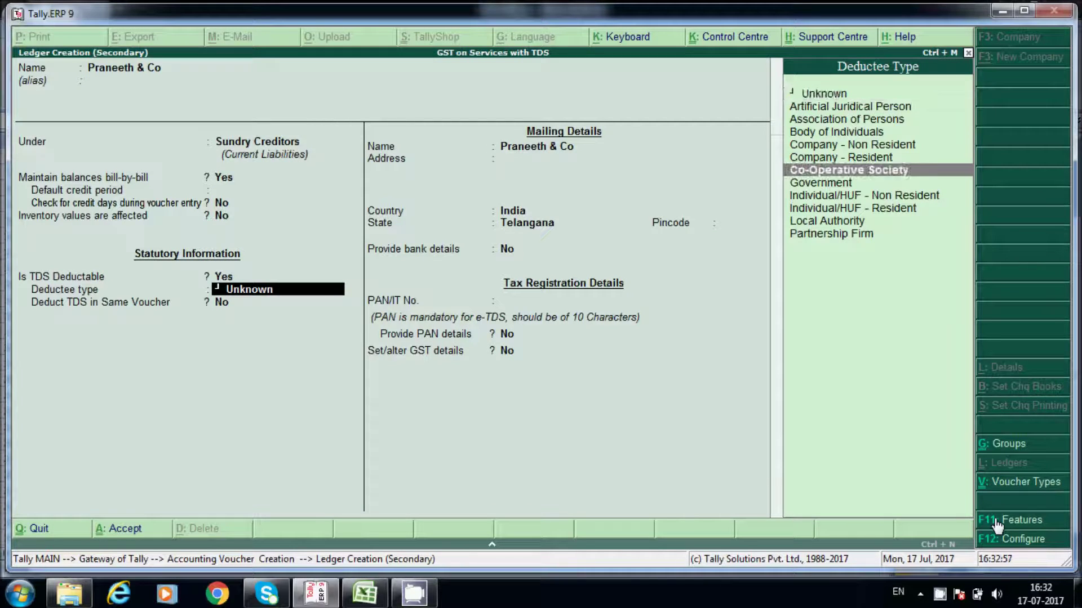
key(Return)
Enable deducting TDS in the same voucher for the nature of payment TDS on Professional Charges
text(y)
key(Return)
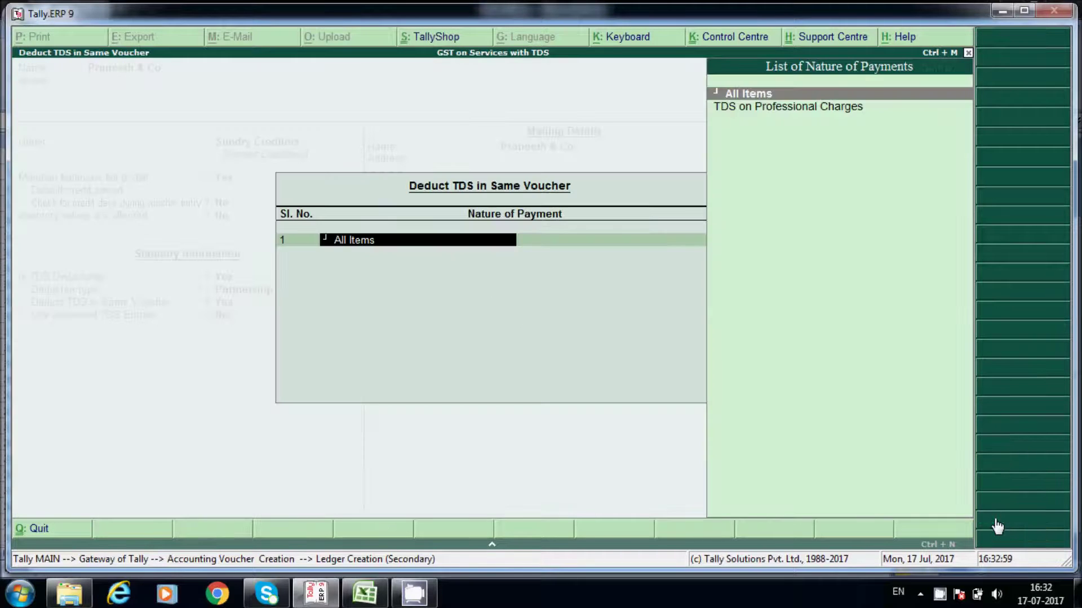
key(Down)
key(Return)
key(Return)
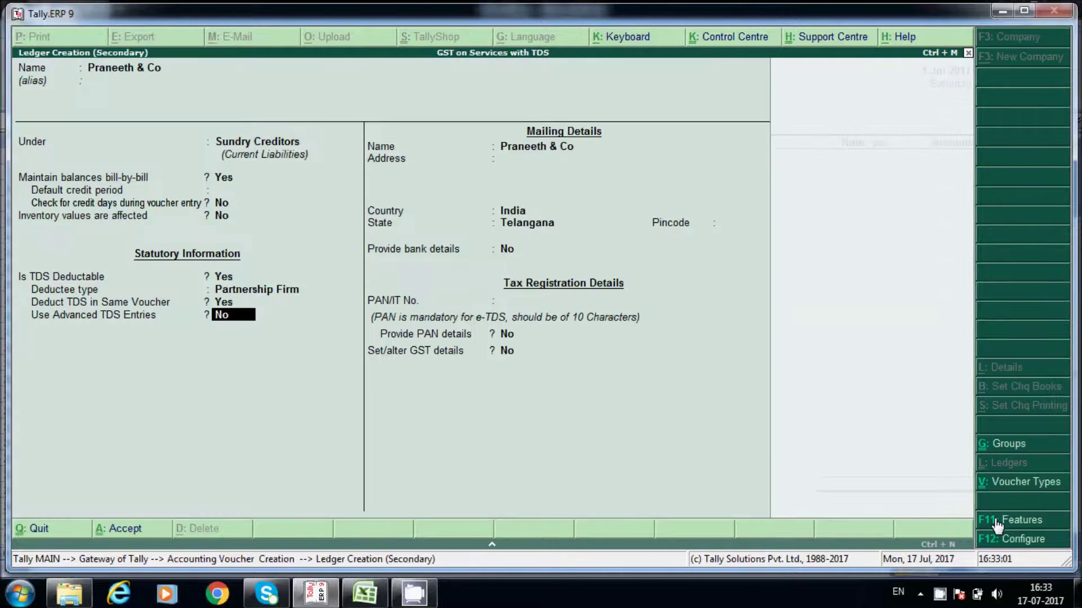
key(Up)
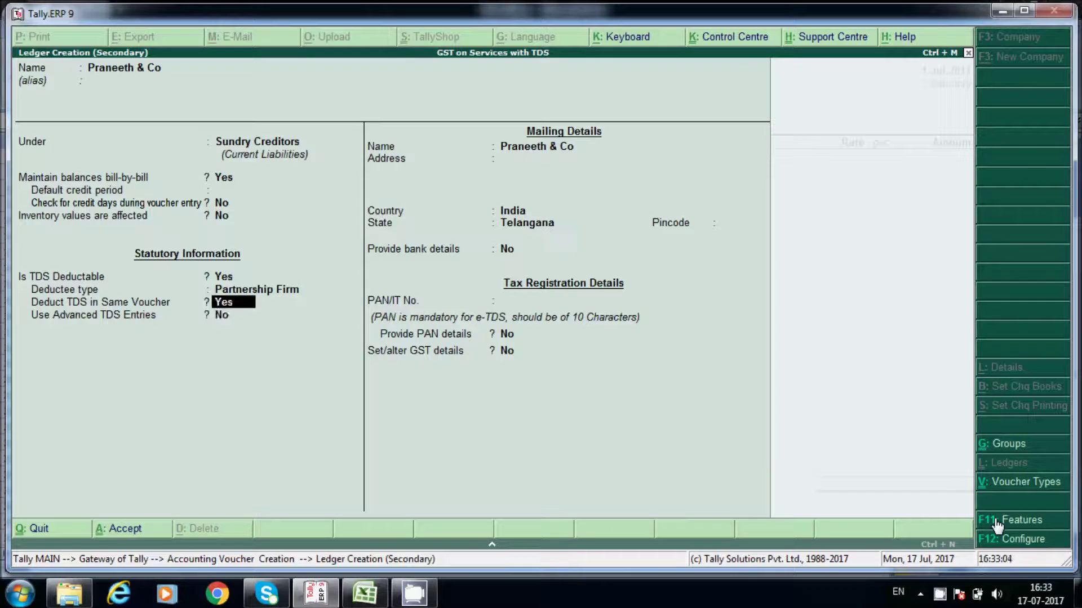
key(Return)
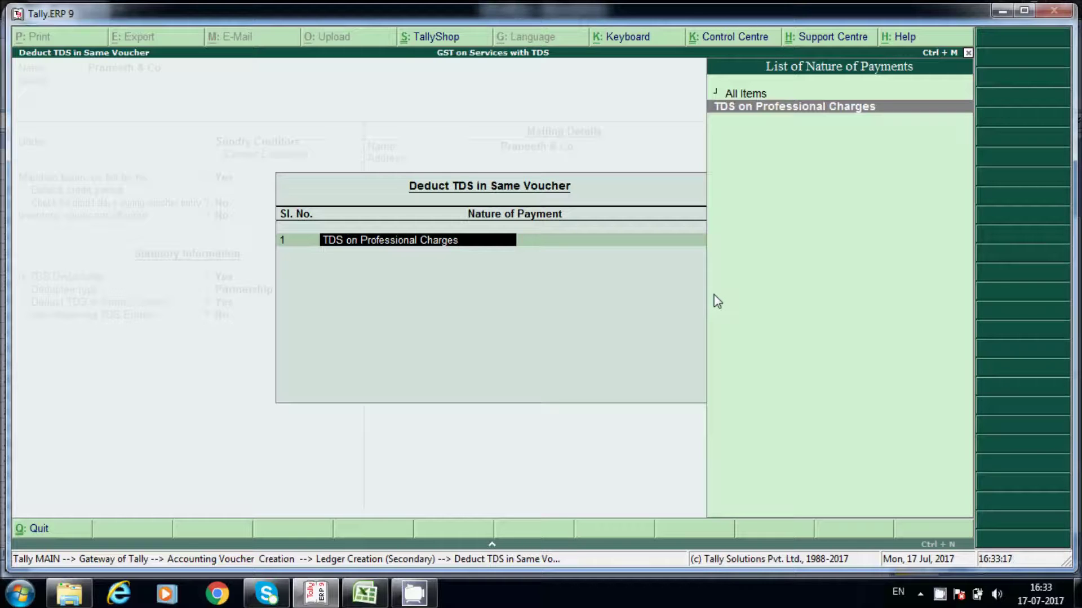
key(Return)
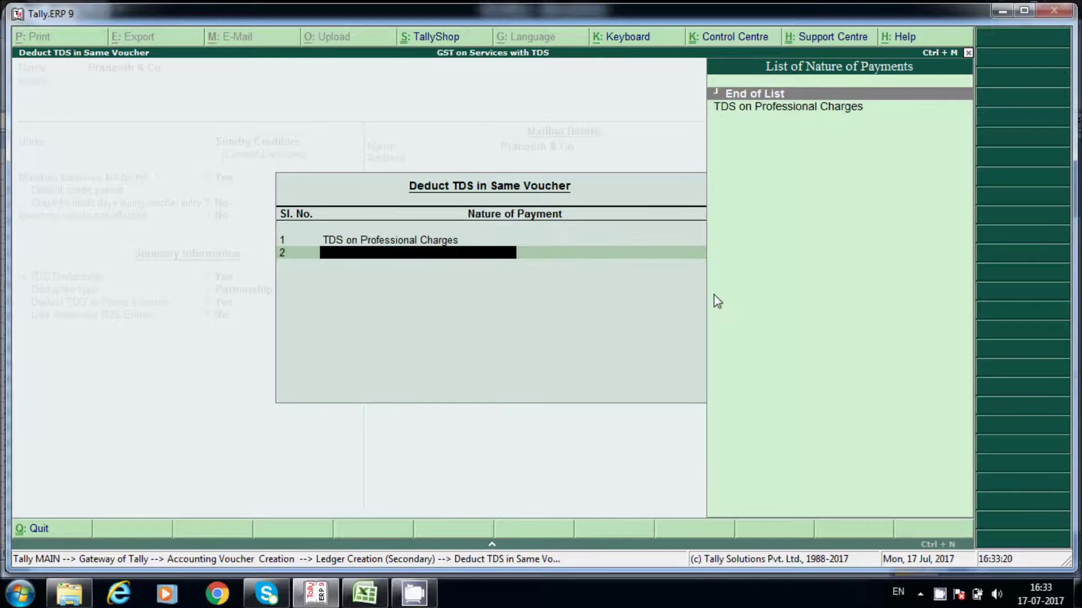
key(Return)
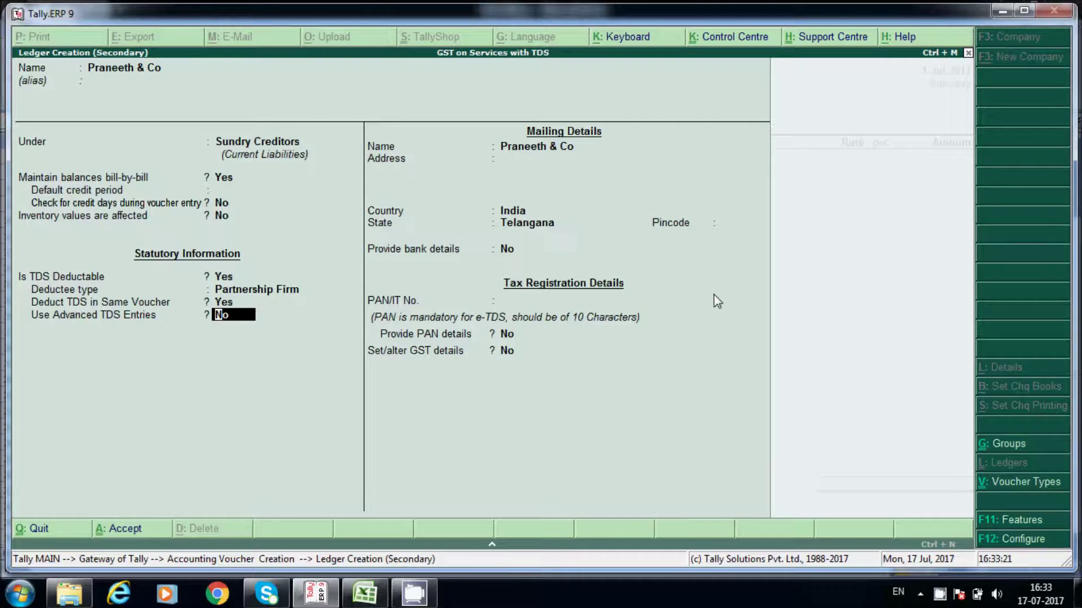
Leave advanced TDS entries off and set the ledger's mailing state to Delhi
key(Return)
key(Return)
key(Return)
key(Return)
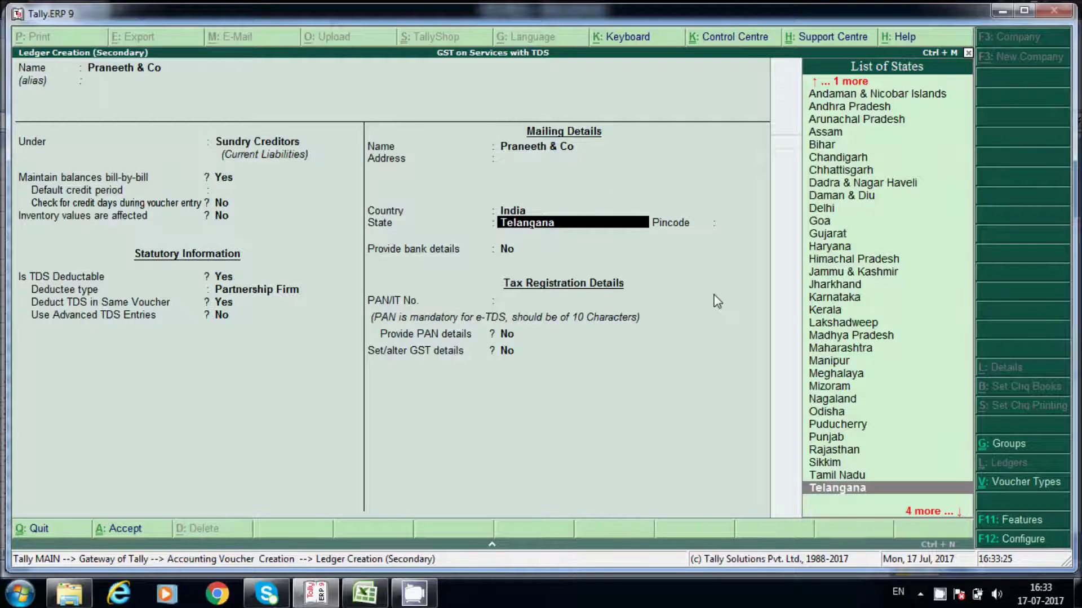
text(de)
key(Return)
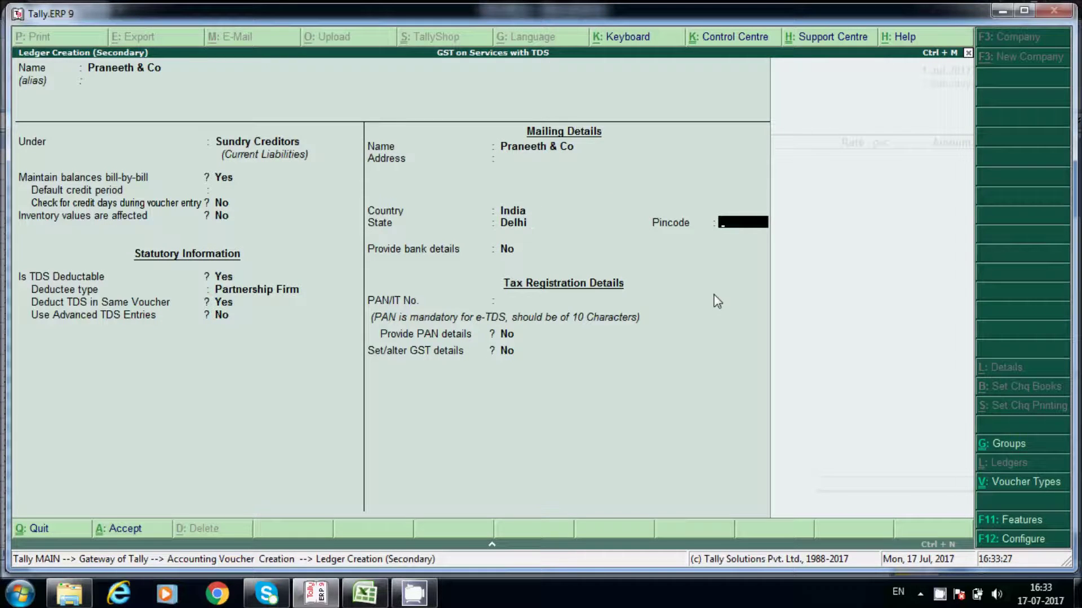
Leave the pincode and bank details unset, enter the party's PAN, and set Provide PAN details to Yes
key(Return)
key(Return)
text(ADAASD)
key(BackSpace)
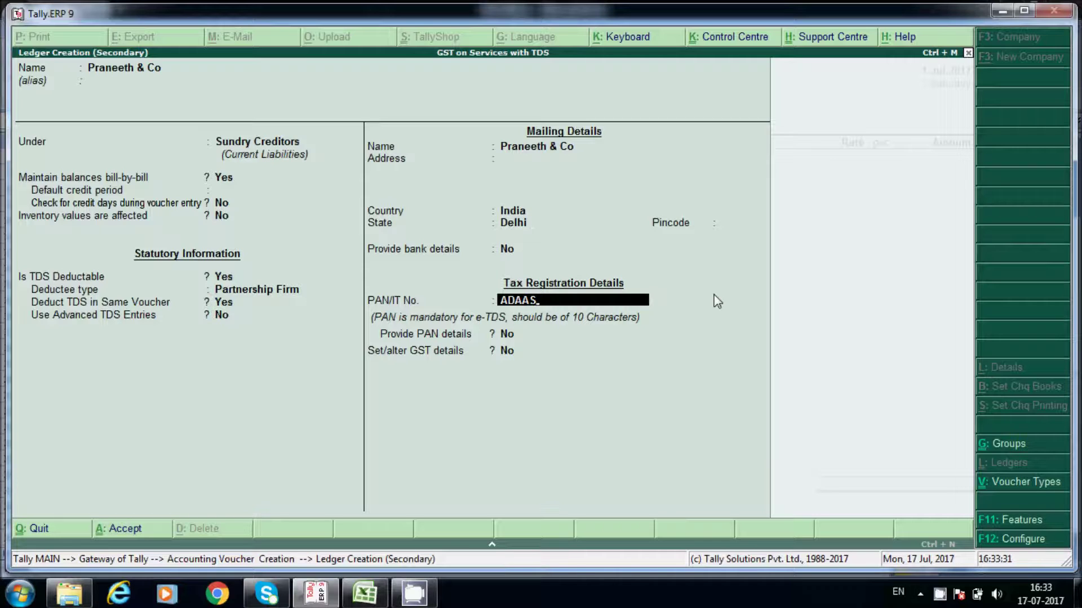
text(23213)
key(BackSpace)
key(BackSpace)
key(BackSpace)
key(BackSpace)
text(DF)
key(BackSpace)
key(BackSpace)
text(232E)
key(Return)
key(Return)
key(Up)
key(y)
key(Return)
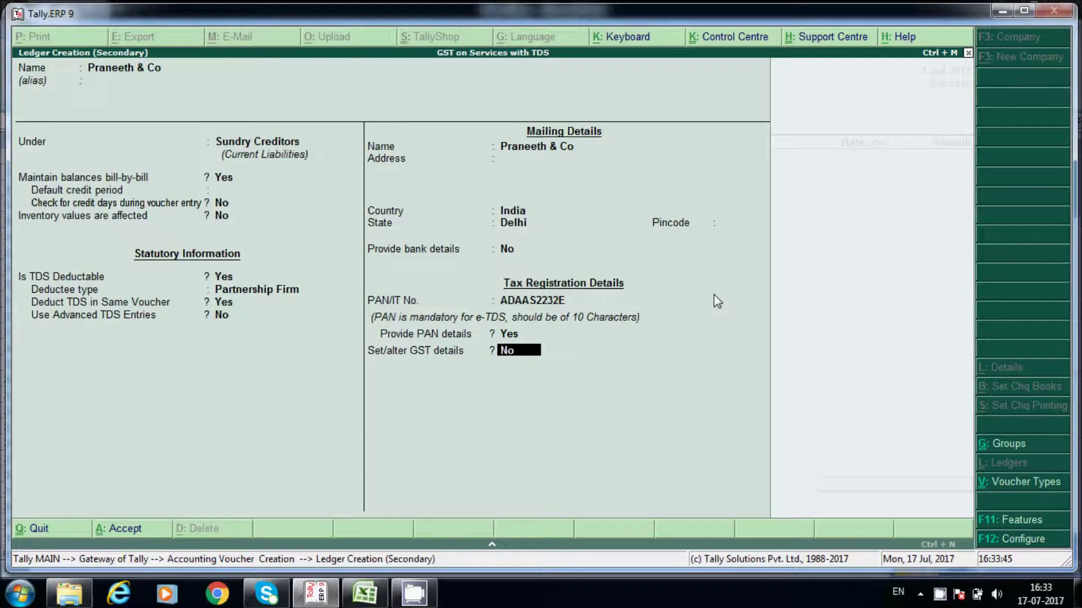
Enable GST details for the ledger with registration type Regular, and enter the party's GSTIN
key(y)
key(Return)
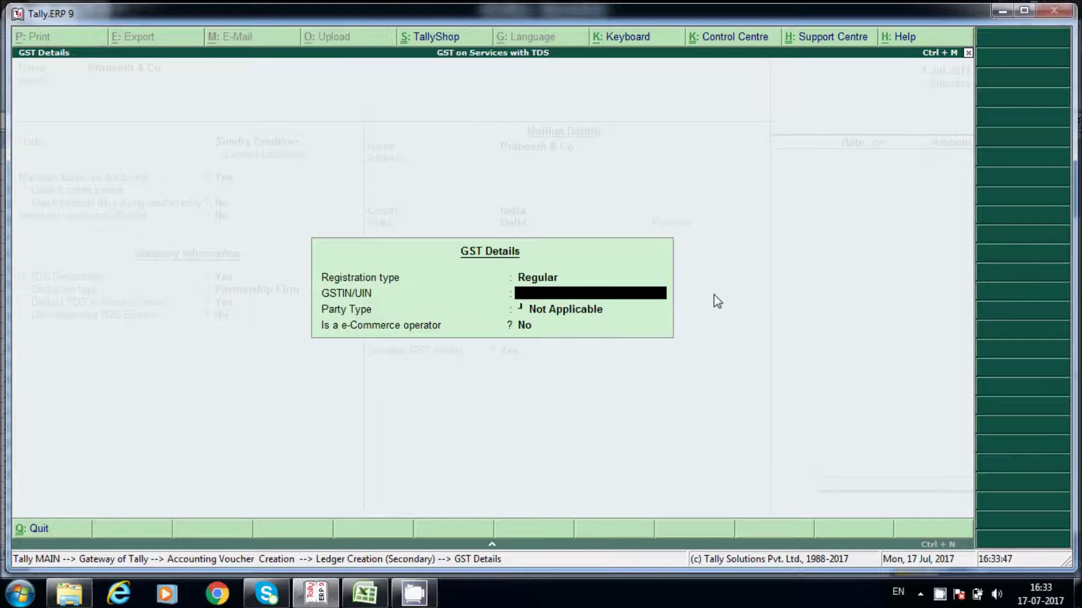
text(07ADSSS1212R1Z2)
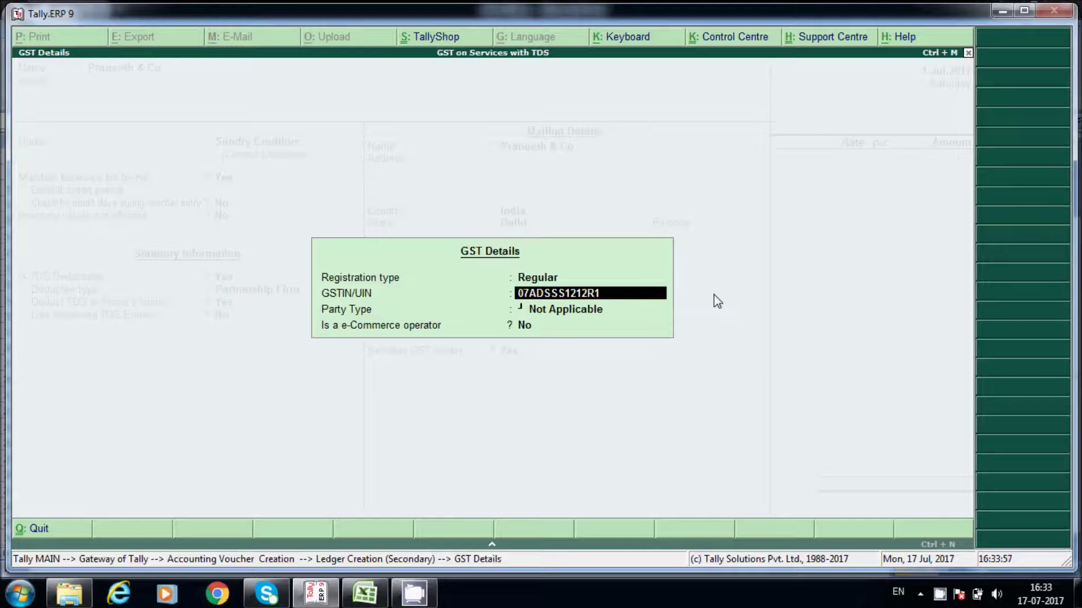
key(Return)
key(Return)
key(Return)
key(Return)
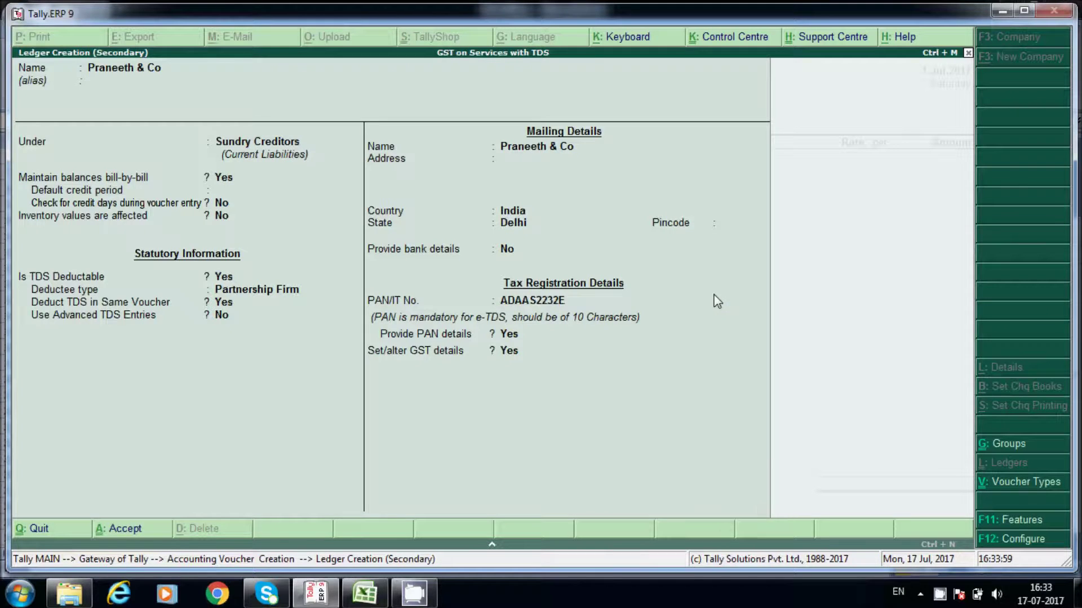
Save the Praneeth & Co ledger and accept the default supplier details for the voucher
key(Return)
key(Return)
key(Return)
key(Return)
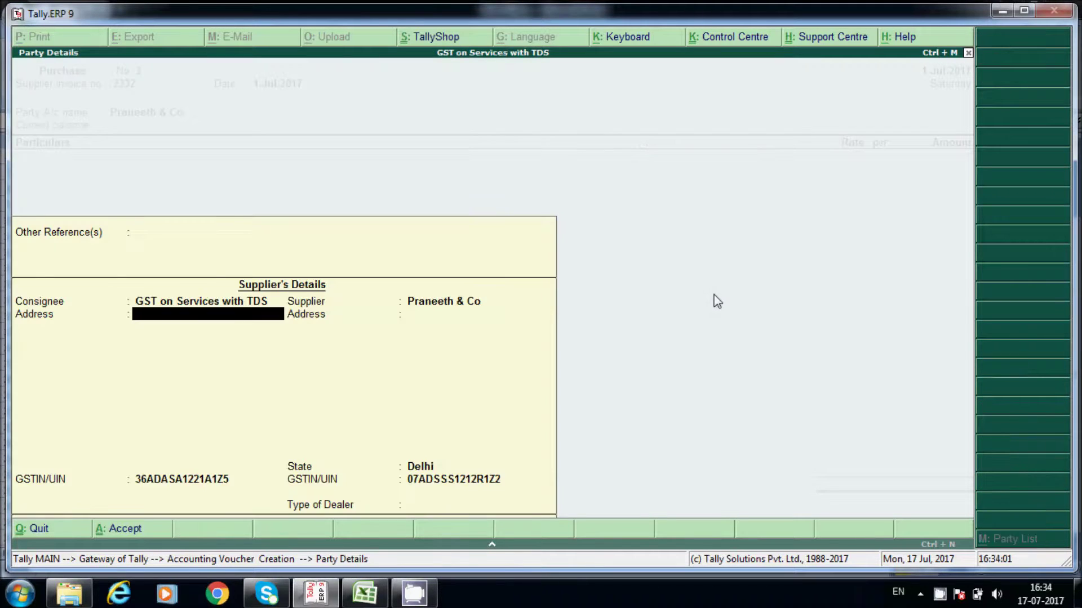
key(Return)
key(Return)
key(Return)
key(Return)
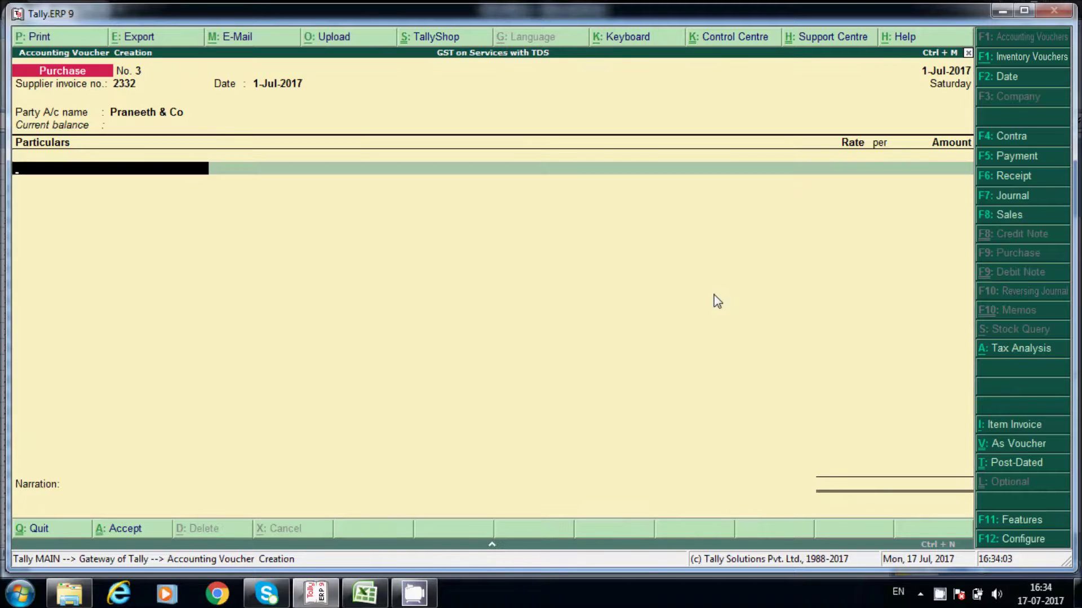
Add Professional Charges of 35,000 as the first line of the Praneeth & Co voucher
text(Pro)
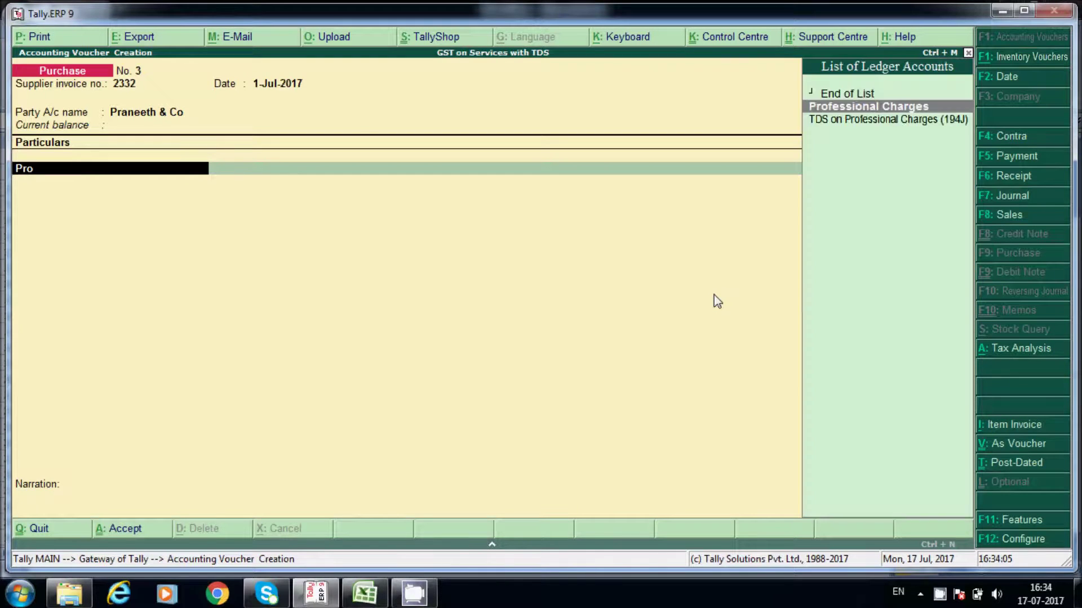
key(Return)
key(Return)
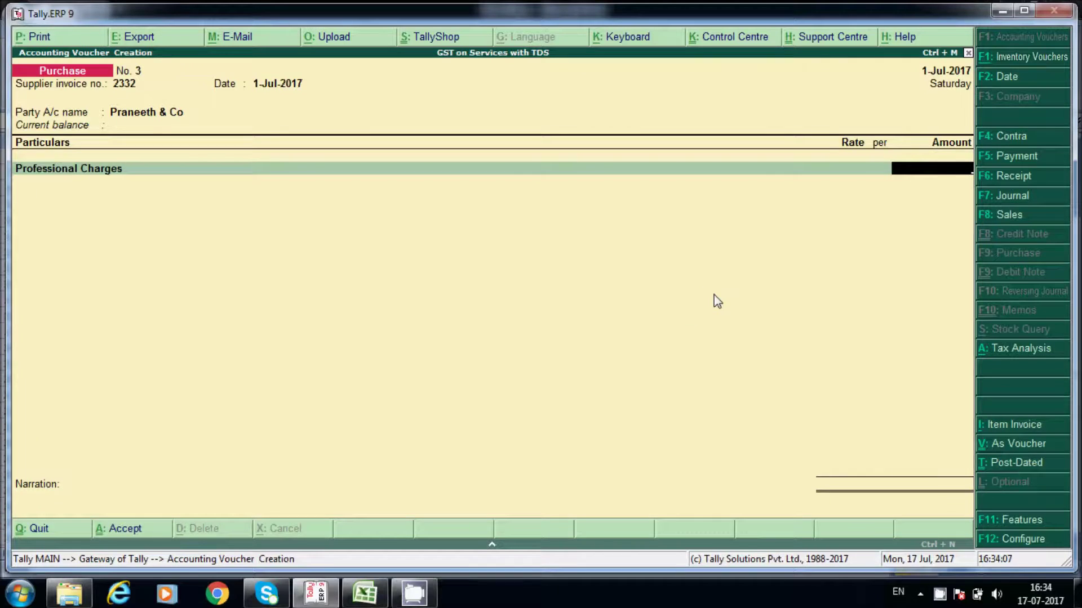
text(35,0)
text(000)
key(Return)
key(Return)
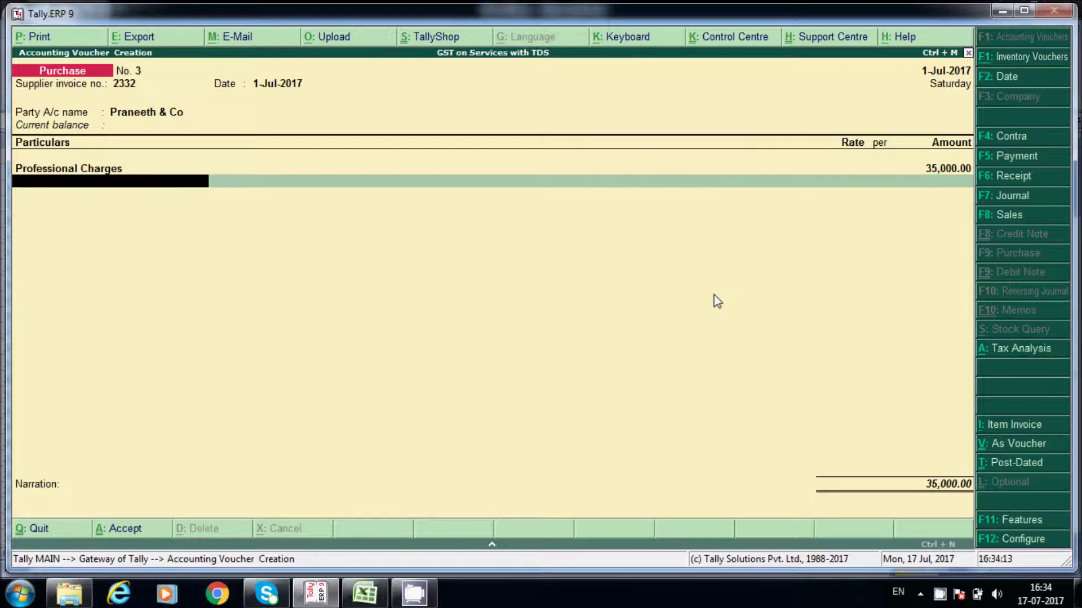
Add CGST and SGST lines of 2,100 each to the Praneeth & Co voucher
key(Return)
key(Return)
key(Return)
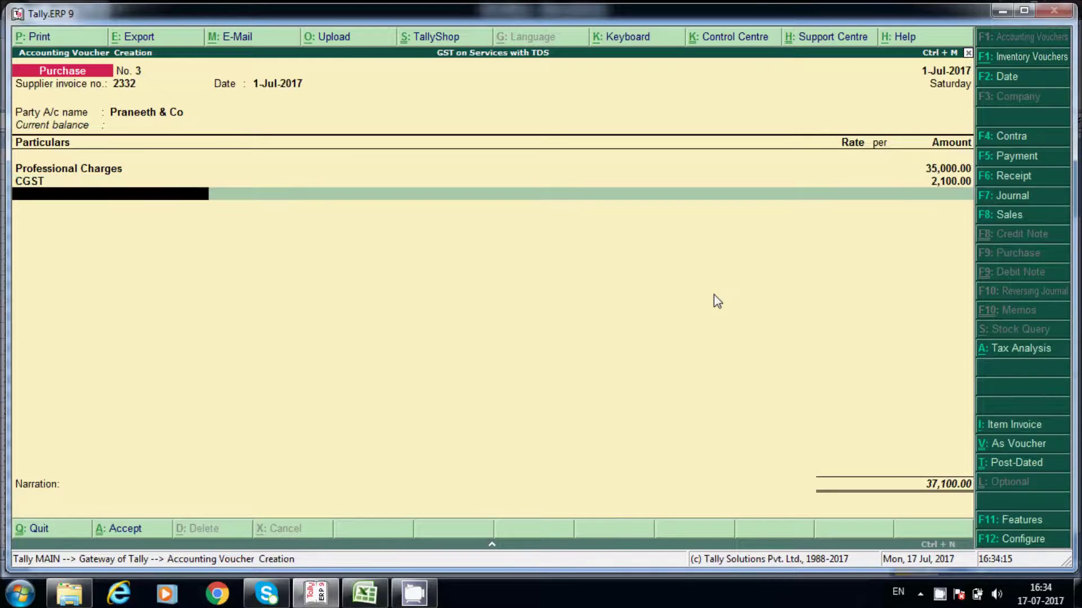
text(s)
key(Return)
key(Return)
key(Return)
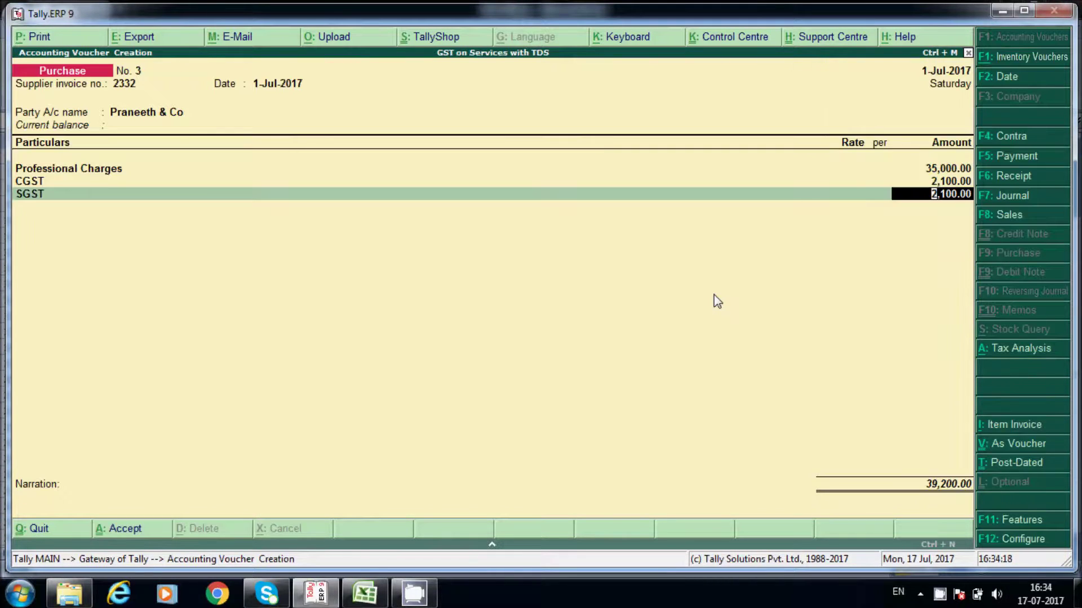
Add the TDS on Professional Charges (194J) ledger as a deduction line, leaving its description blank
text(tds)
key(Return)
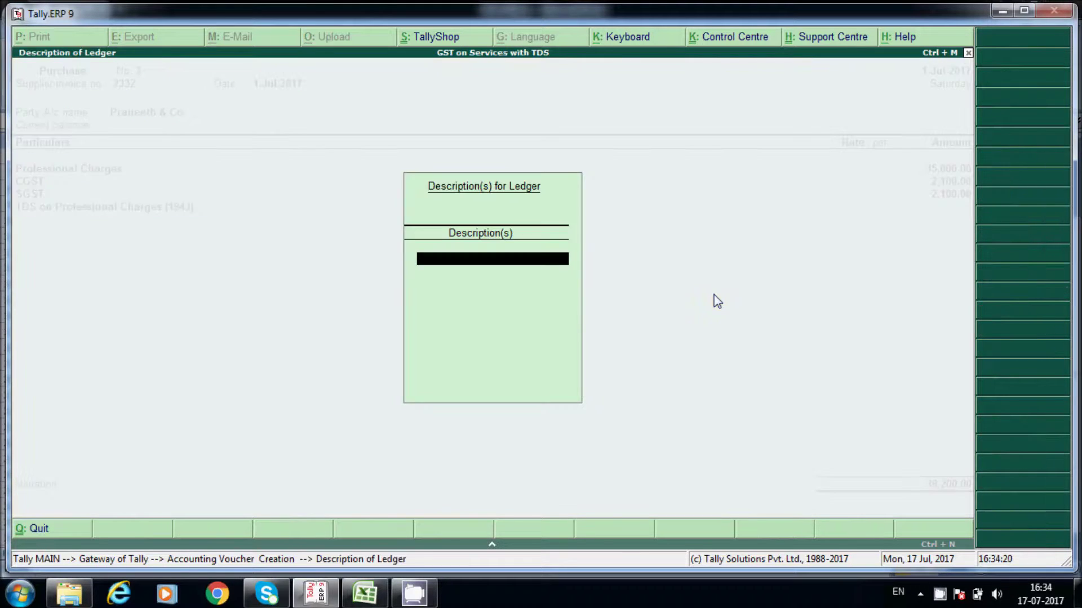
key(Return)
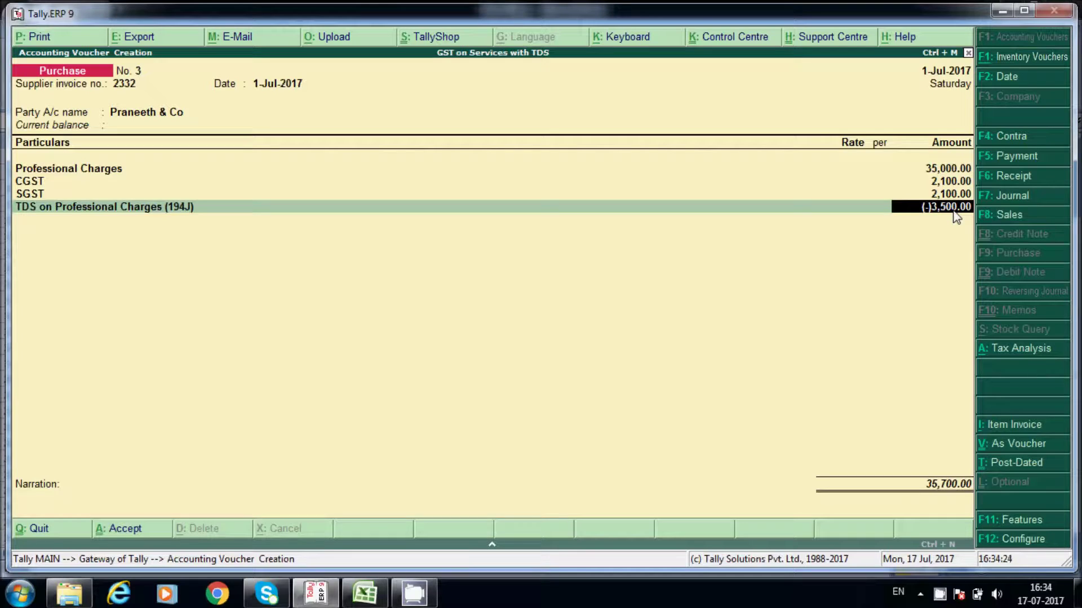
Set the Professional Charges amount to 25,000 and recalculate the CGST, SGST and TDS lines
key(BackSpace)
key(BackSpace)
key(BackSpace)
key(BackSpace)
key(BackSpace)
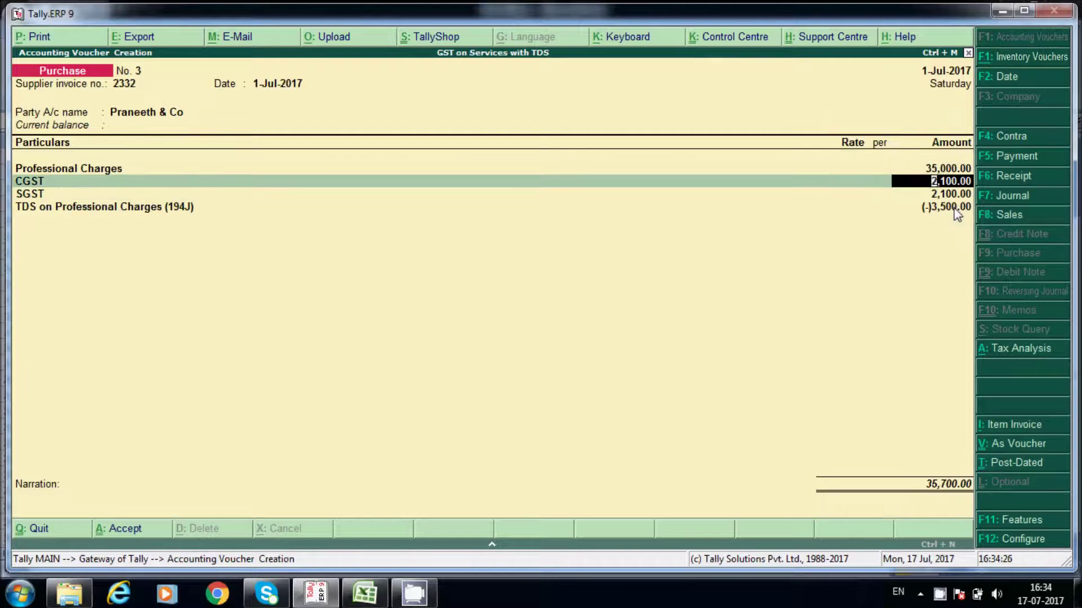
text(2)
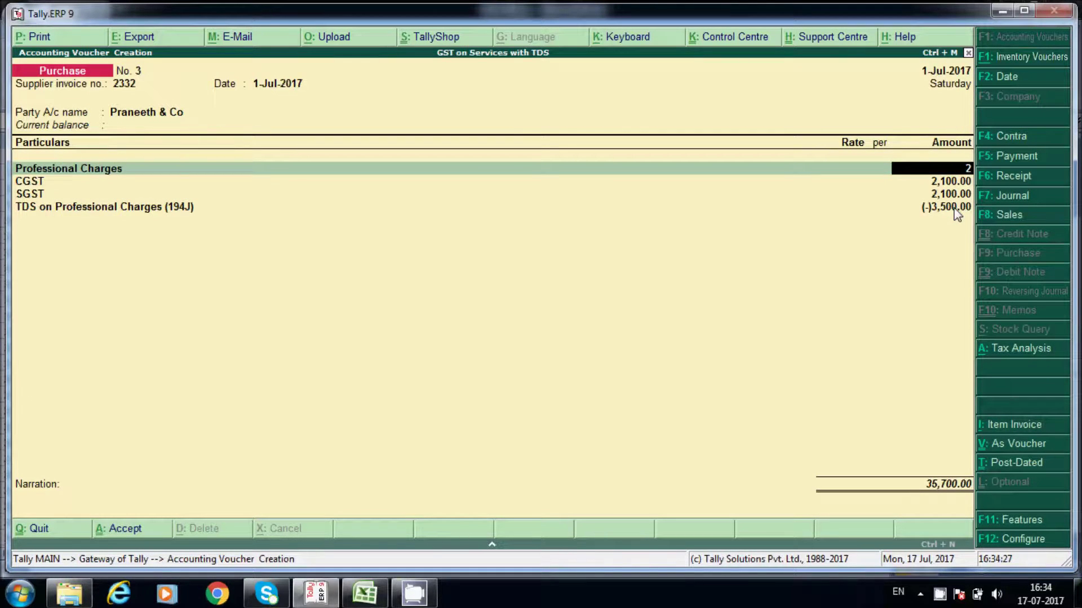
text(5000)
key(Return)
key(Return)
key(Return)
key(Return)
key(Return)
key(Return)
key(Return)
key(Return)
Set the Professional Charges amount to 35,000
key(BackSpace)
key(BackSpace)
key(BackSpace)
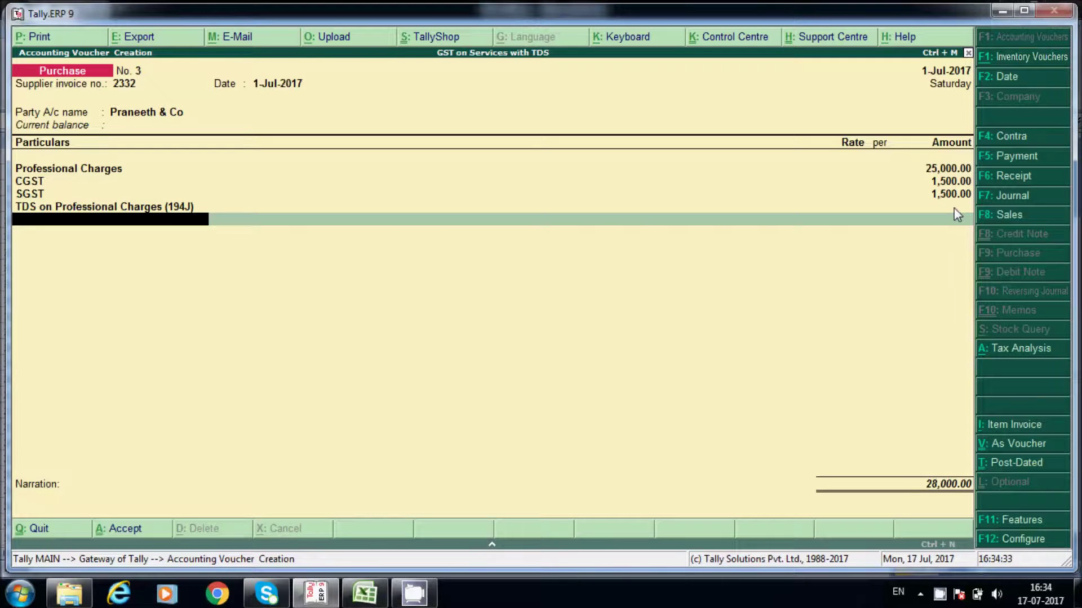
key(BackSpace)
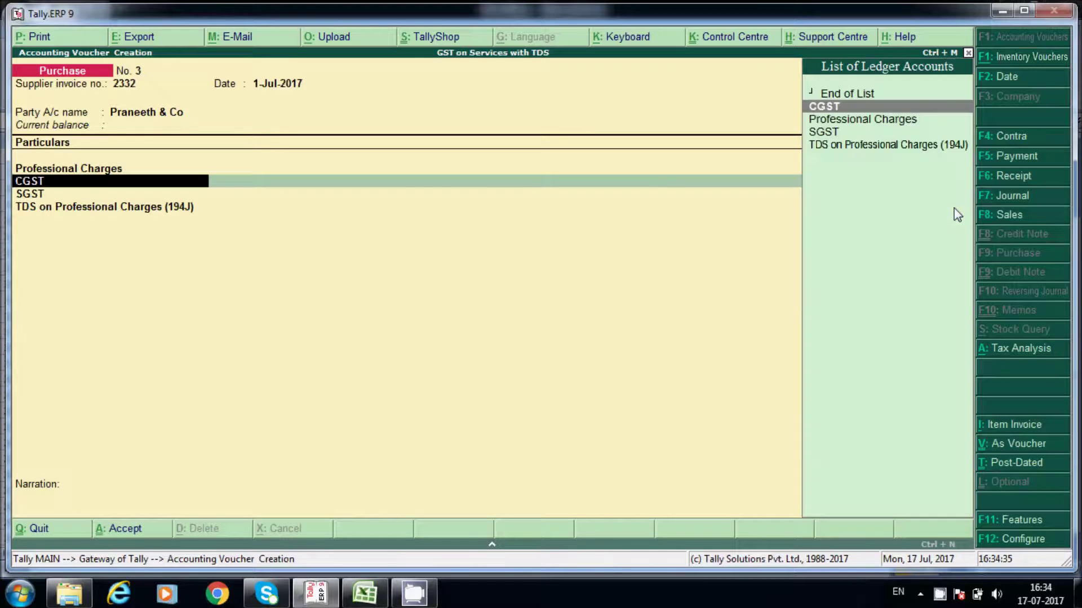
key(BackSpace)
text(35000)
key(BackSpace)
key(BackSpace)
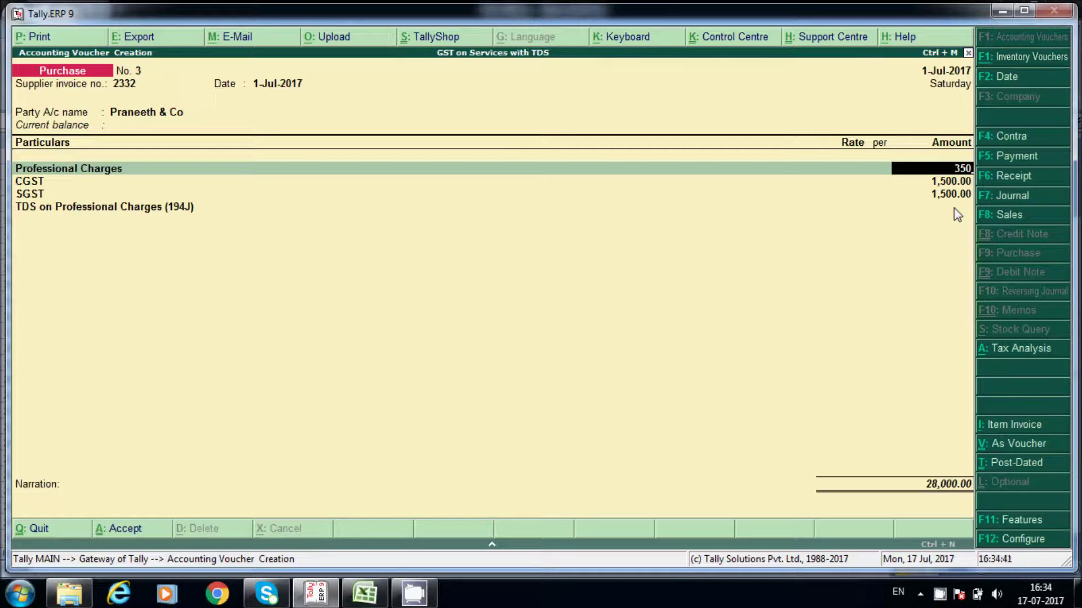
text(00)
key(Return)
Recalculate the CGST, SGST and TDS on Professional Charges (194J) lines and finish the list of particulars
key(Return)
key(Return)
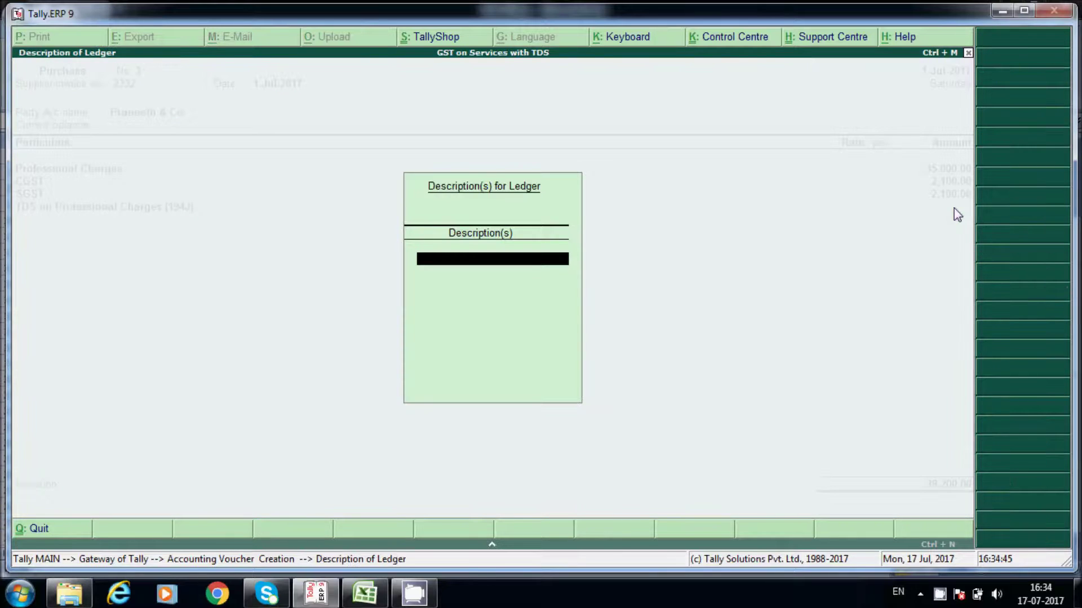
key(Return)
key(Return)
key(Return)
key(Return)
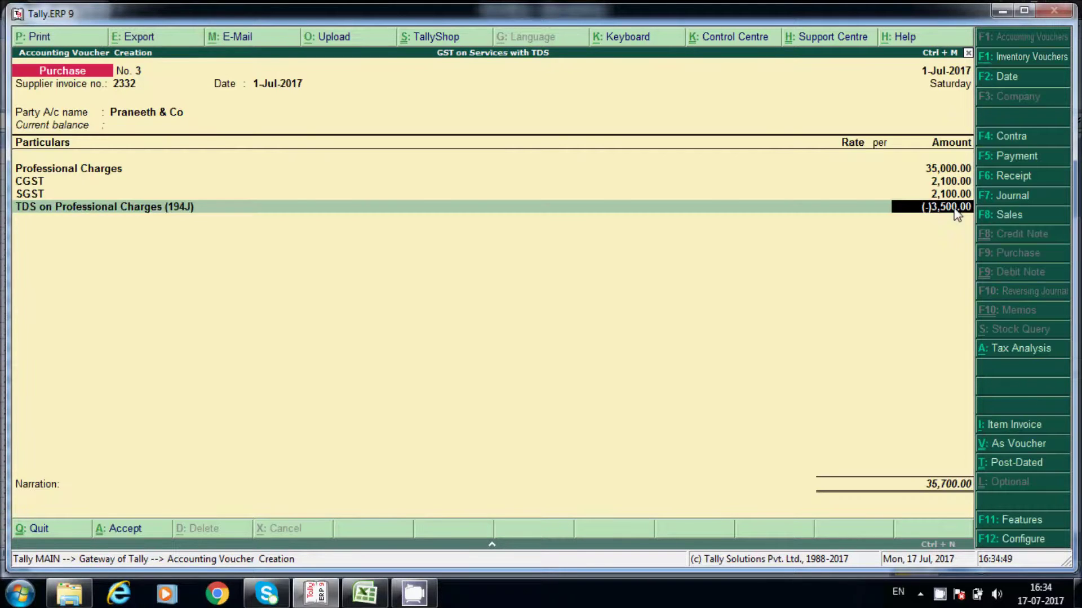
key(Return)
key(Return)
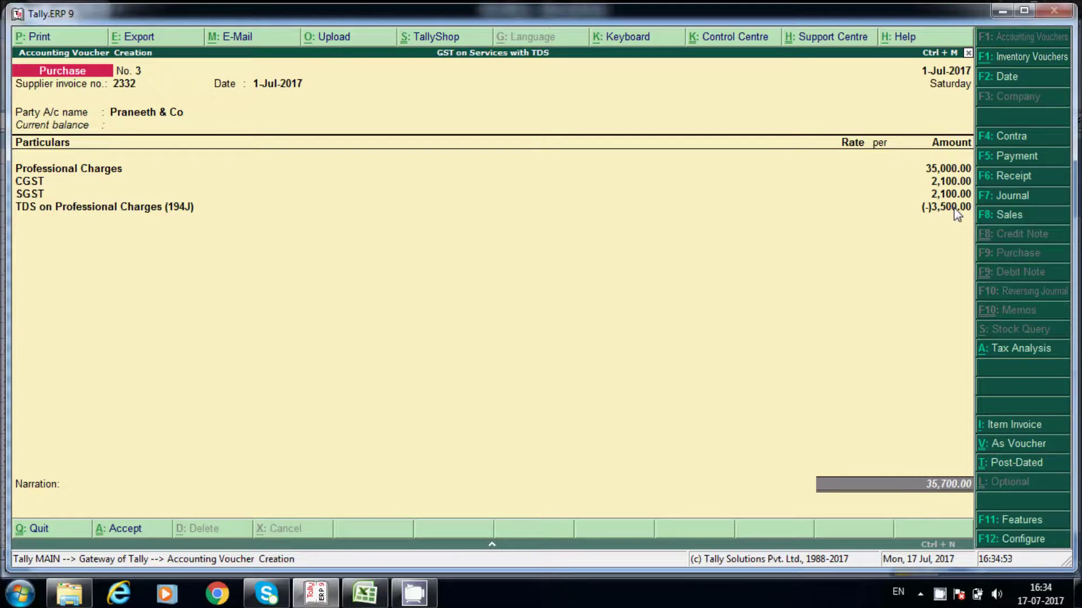
Accept the bill-wise details for Praneeth & Co under New Ref 2332 and save the purchase voucher
key(Return)
key(Return)
key(Return)
key(Return)
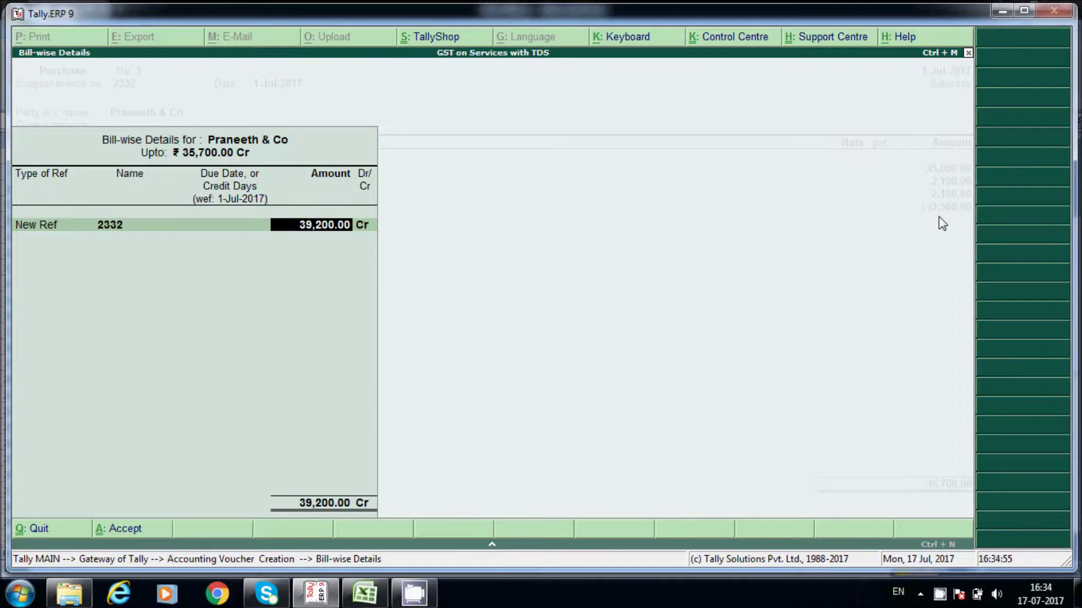
key(Return)
key(Return)
key(Return)
key(Return)
key(Return)
key(Return)
key(Return)
key(Return)
key(Return)
key(Return)
Leave voucher entry and examine the returns summary in the GSTR-1 report
key(Escape)
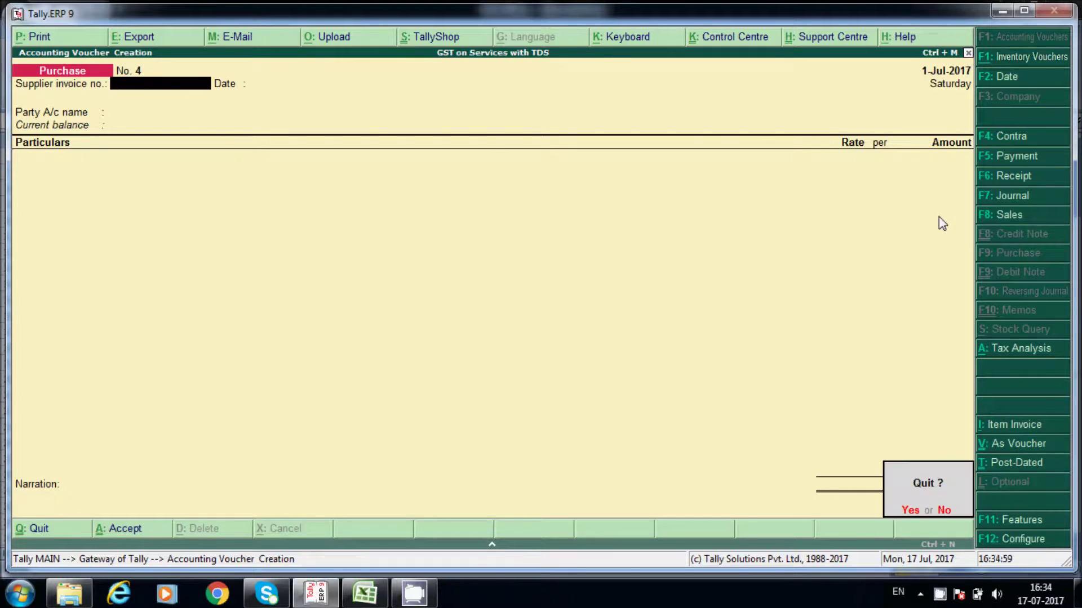
key(Return)
key(Escape)
key(Escape)
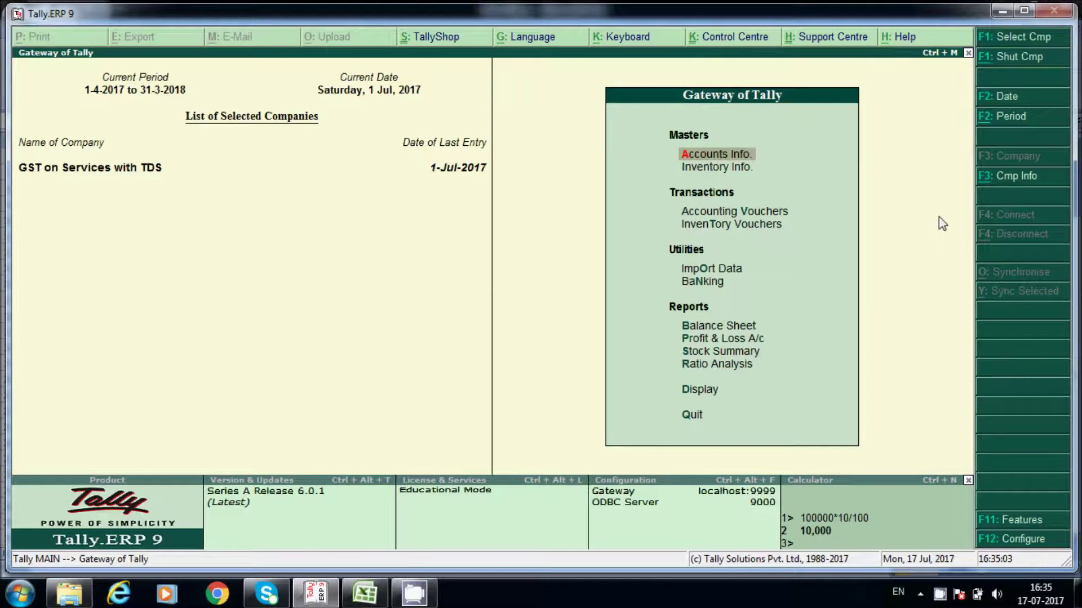
key(d)
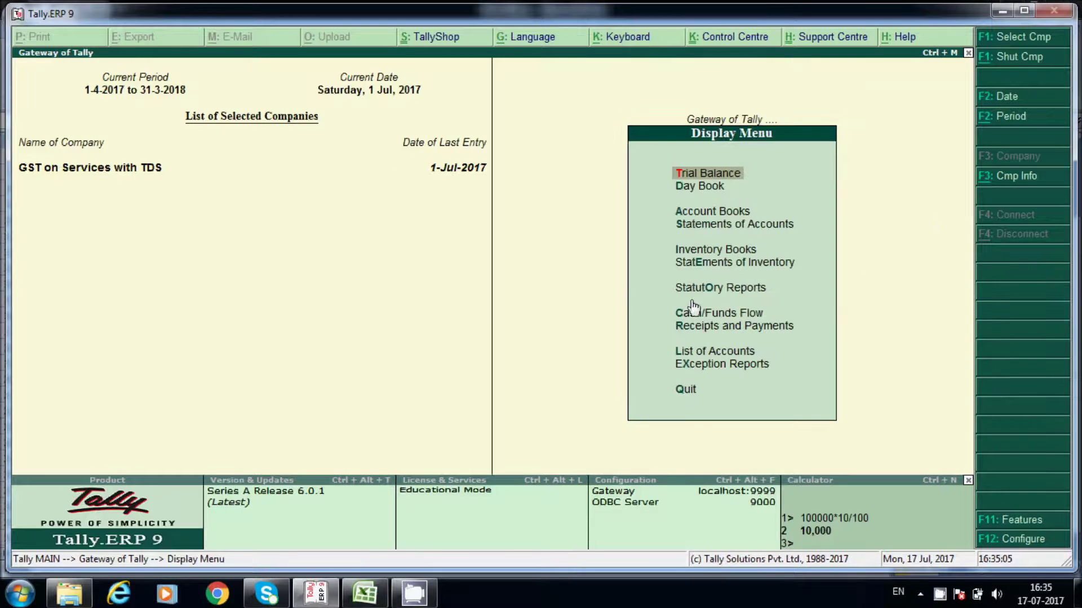
click(709, 290)
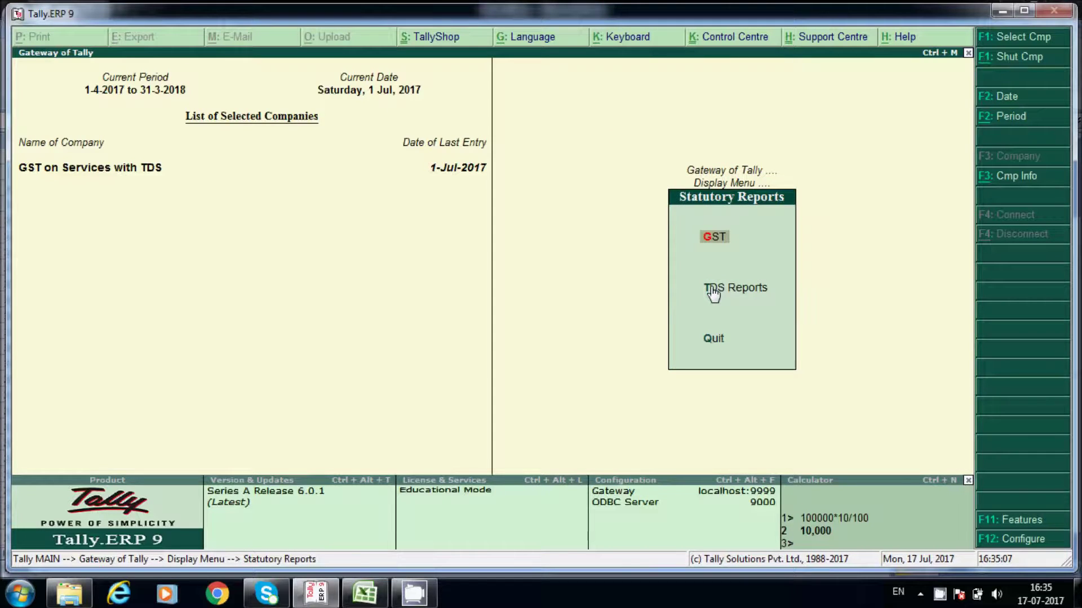
key(g)
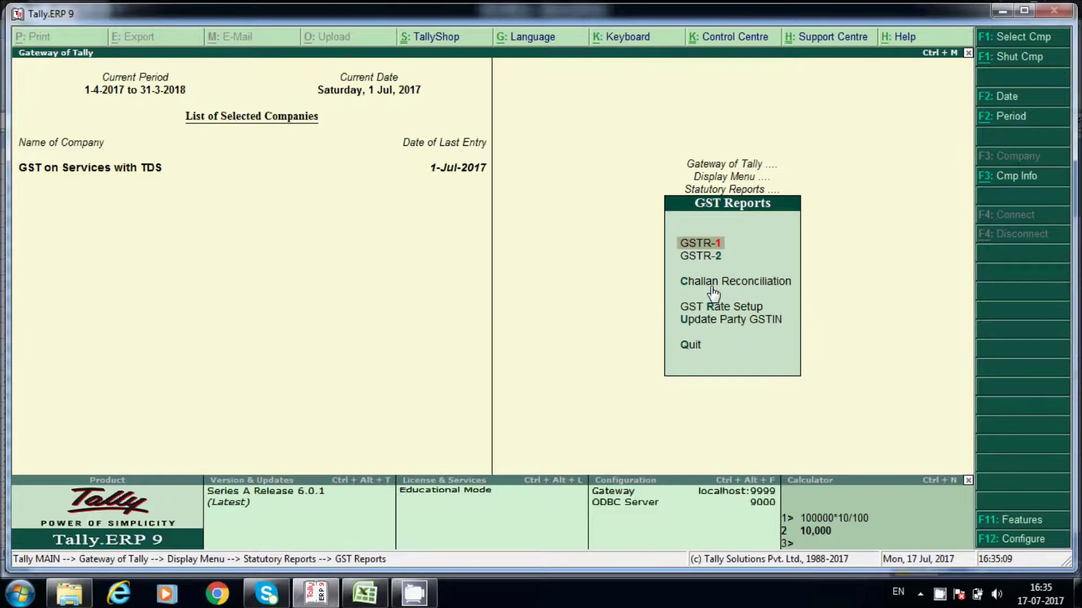
key(1)
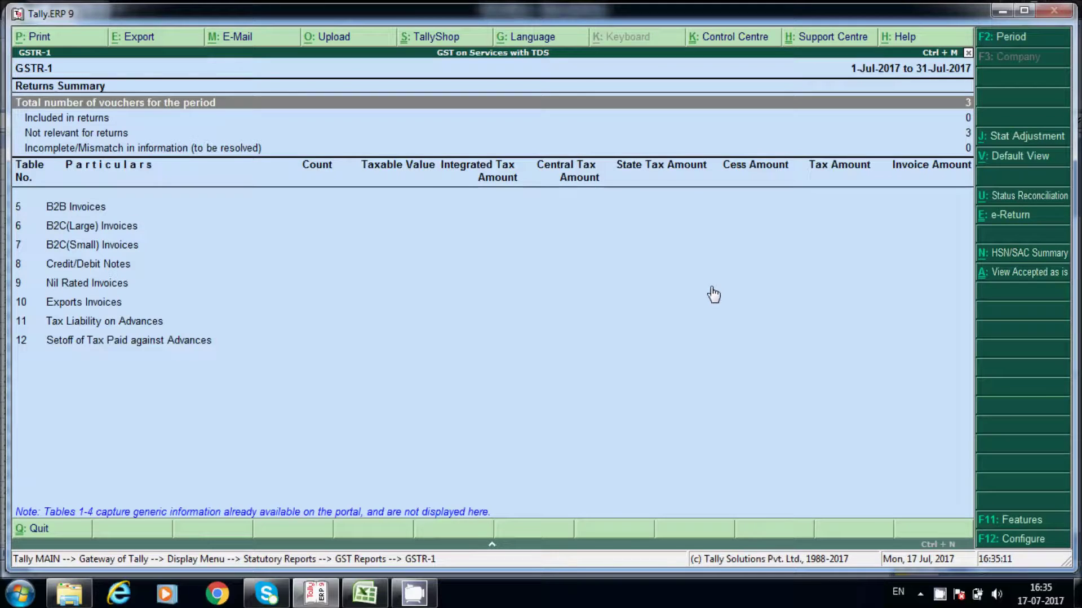
key(Down)
key(Down)
key(Down)
key(Down)
key(Up)
key(Up)
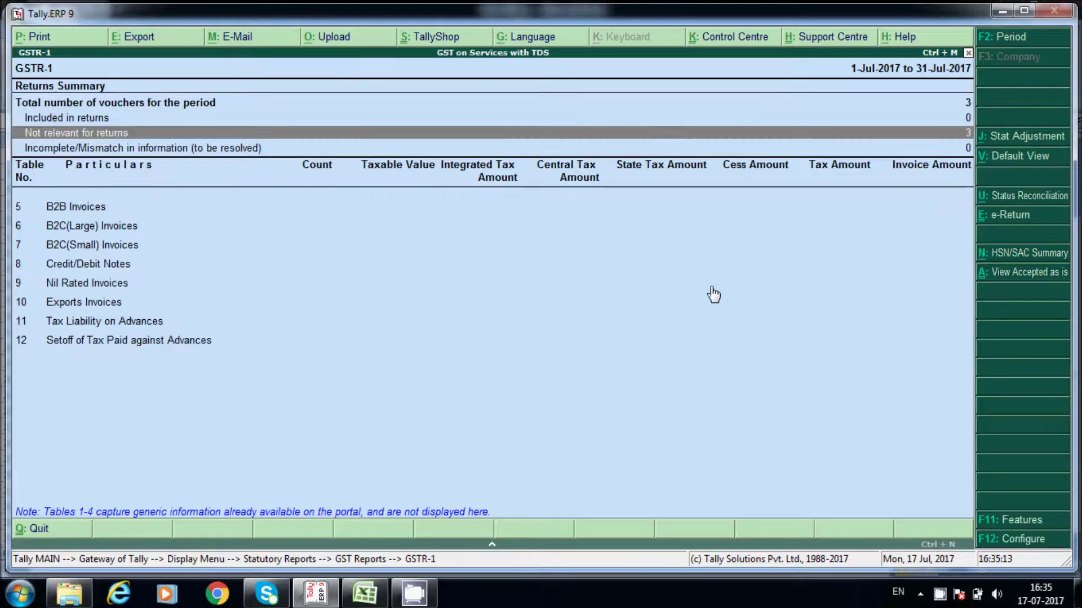
key(Escape)
Open the GSTR-2 report and look through its returns summary
key(Down)
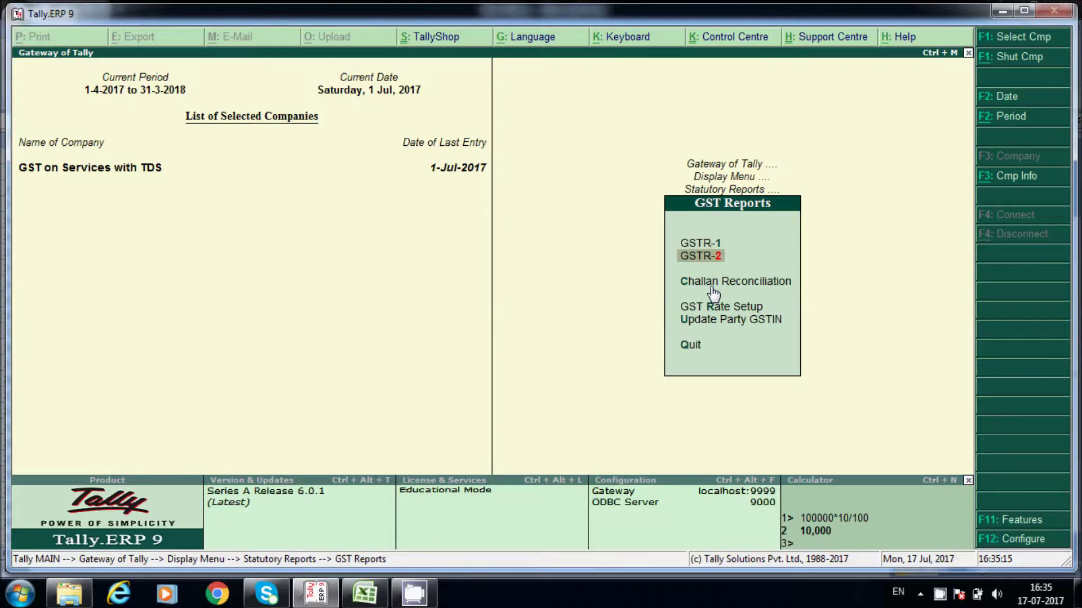
key(Return)
key(Down)
key(Down)
key(Down)
key(Down)
key(Down)
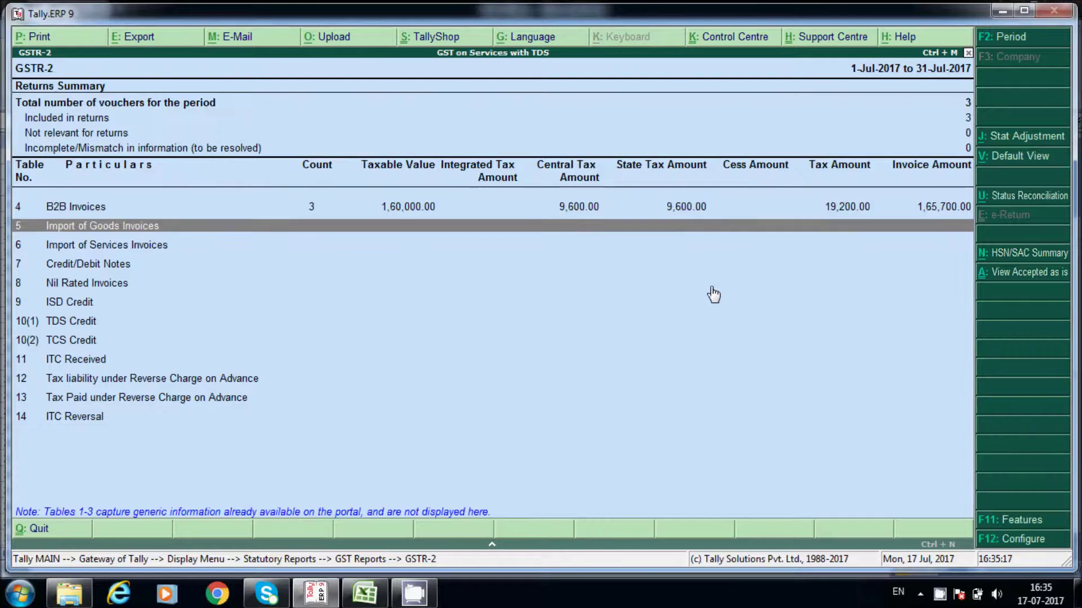
Examine the vouchers listed under B2B Invoices in GSTR-2 and return to the summary
key(Up)
key(Return)
key(Down)
key(Down)
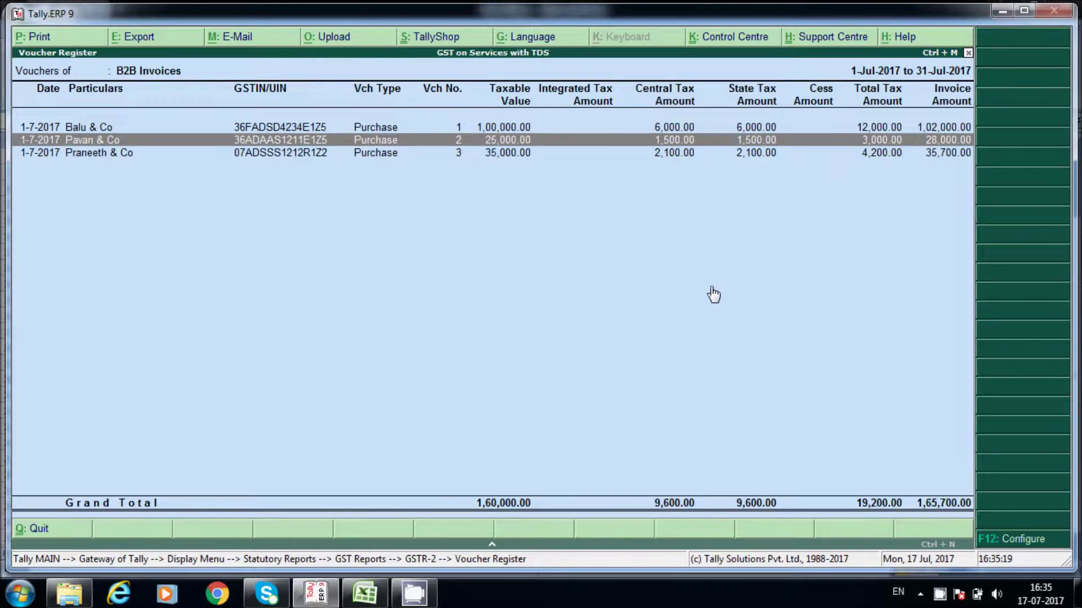
key(Up)
key(Up)
key(Down)
key(Up)
key(Escape)
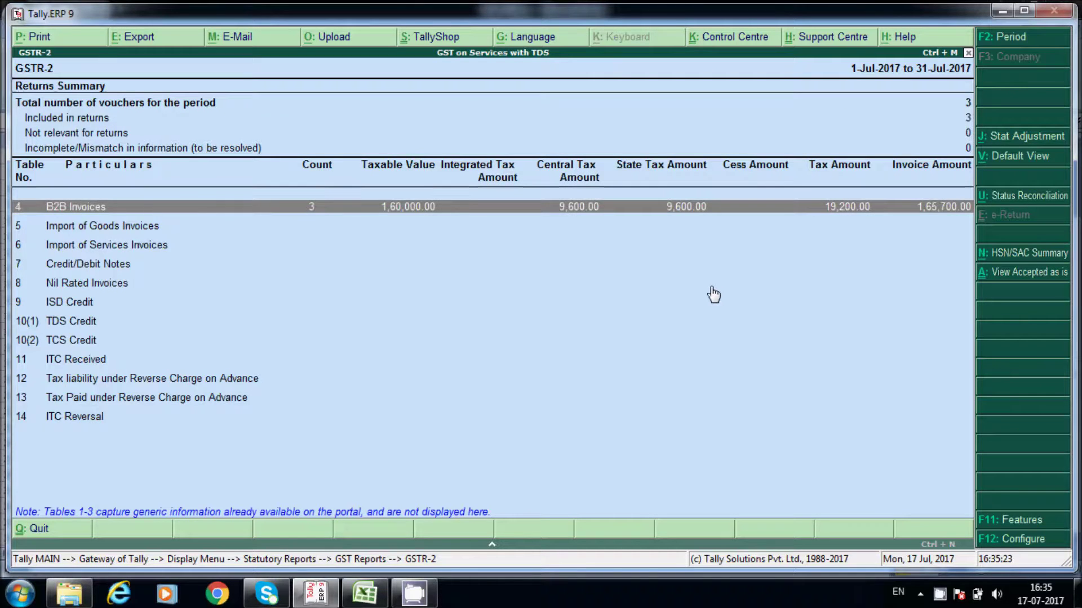
Review the taxable value and tax amounts of B2B Invoices in the GSTR-2 summary and close the report
key(Down)
key(Up)
key(Up)
key(Down)
key(Down)
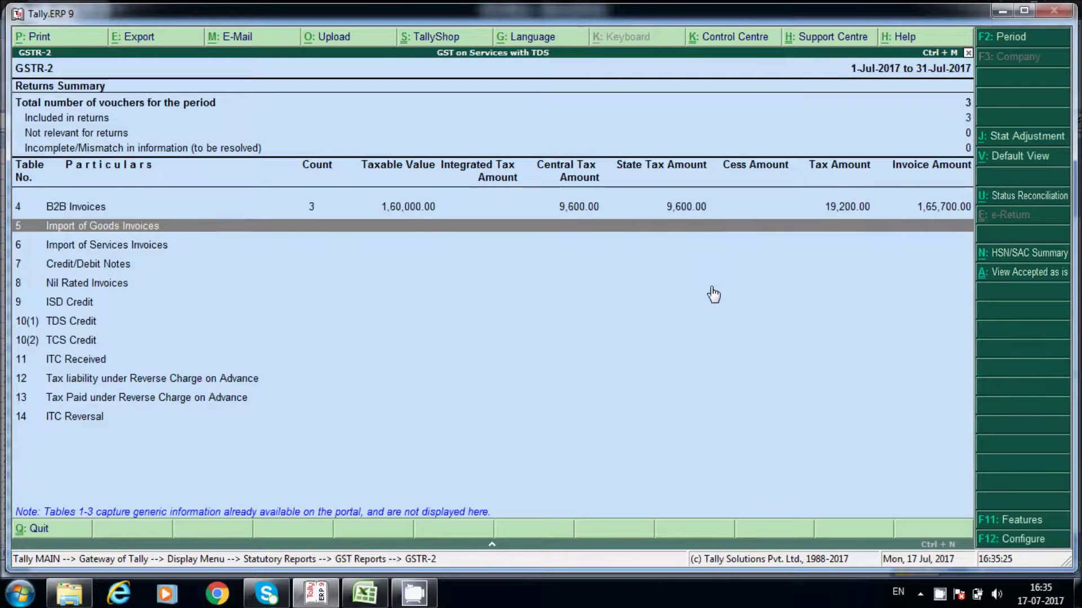
key(Up)
key(Down)
key(Up)
key(Down)
key(Escape)
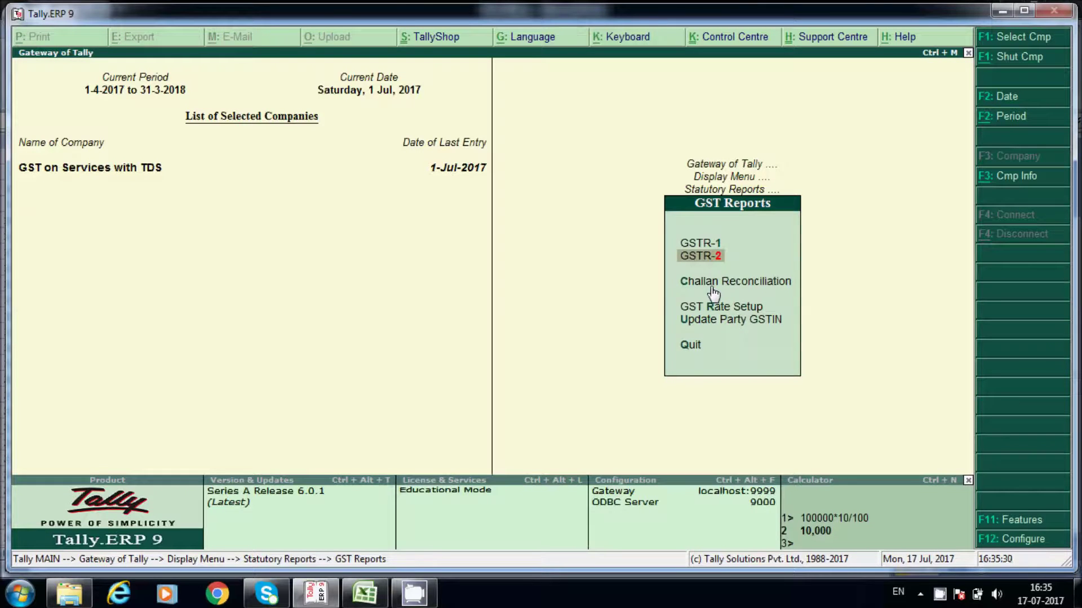
Open the TDS Outstandings report and drill down into TDS on Professional Charges
key(Escape)
key(Escape)
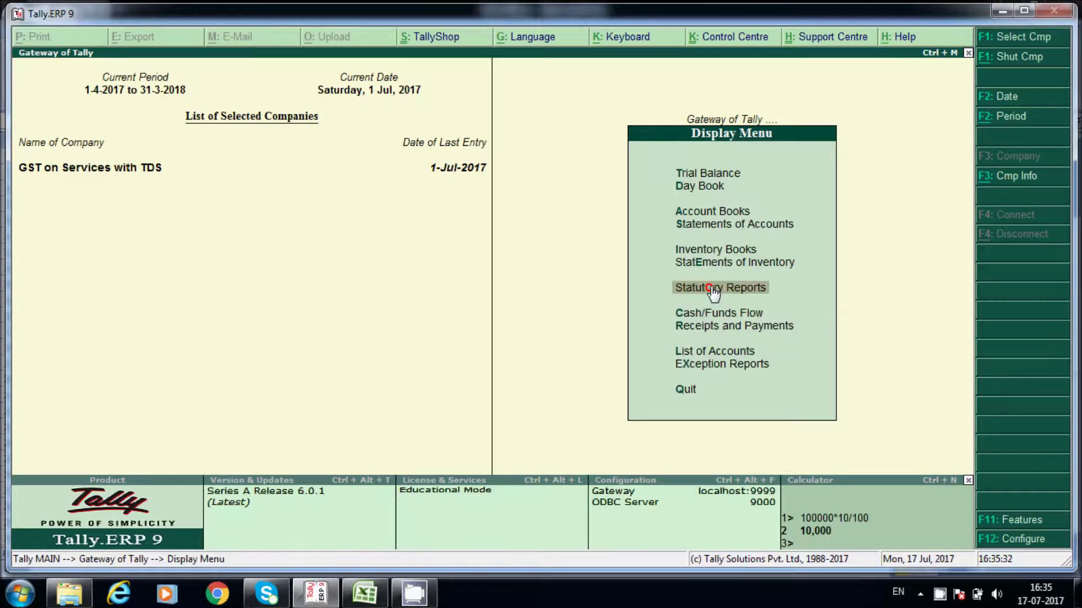
click(713, 292)
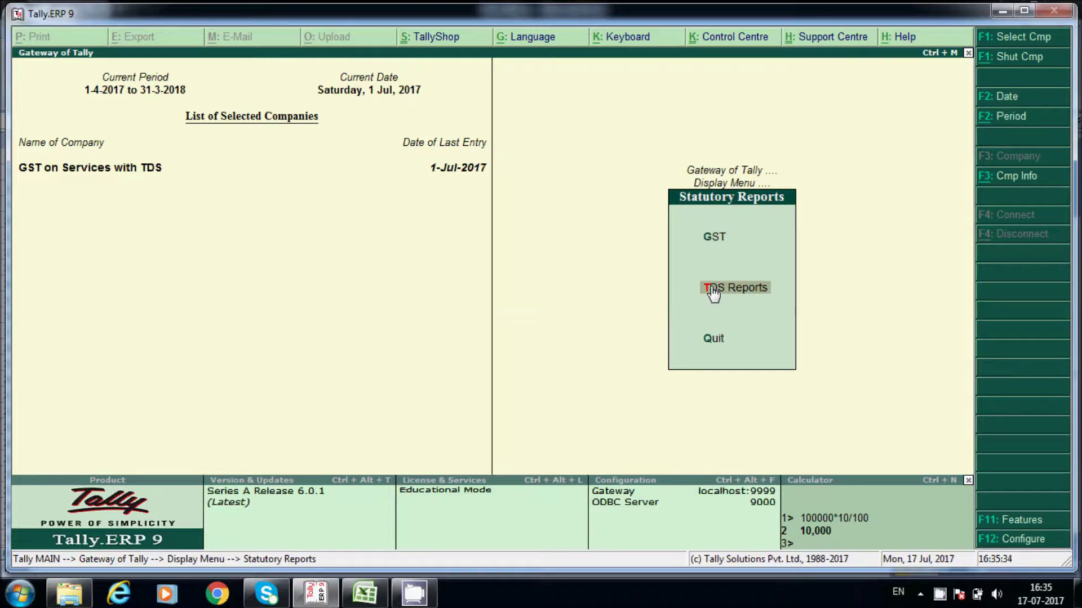
click(713, 291)
key(Down)
key(Down)
key(Down)
key(Down)
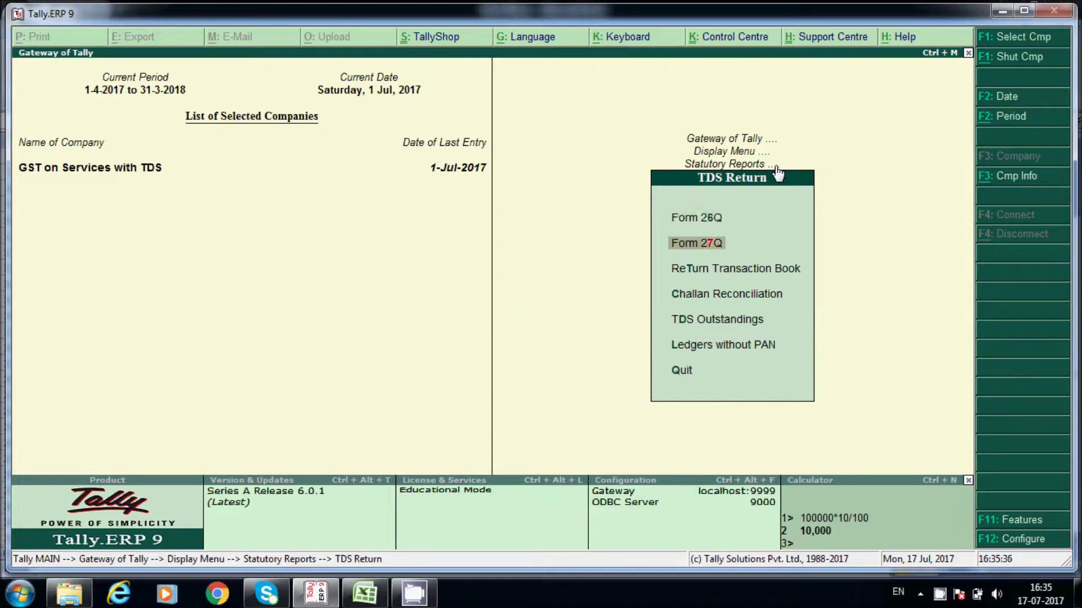
key(Return)
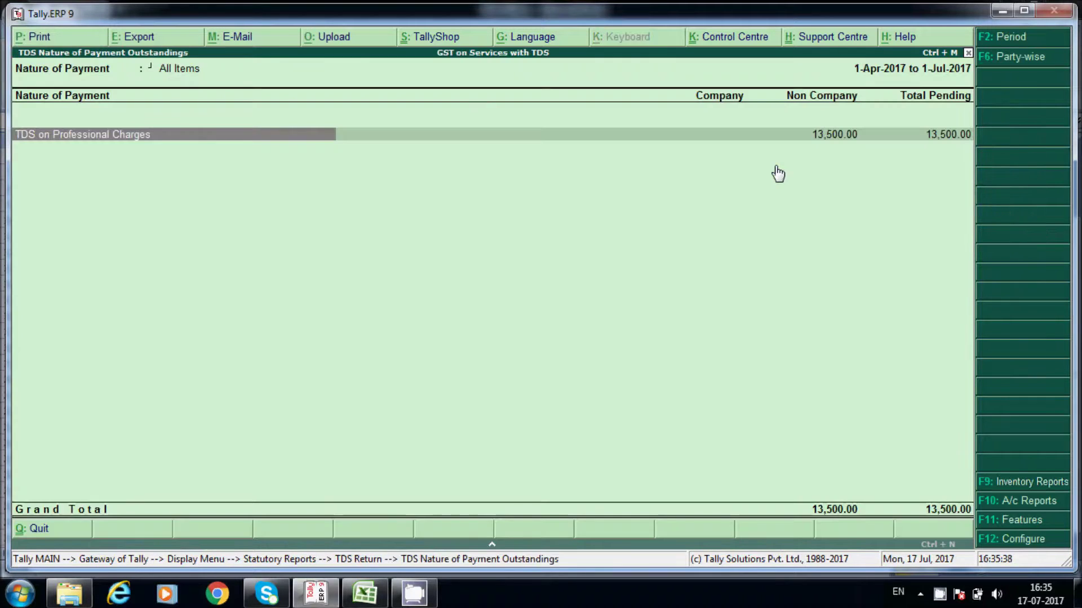
key(Return)
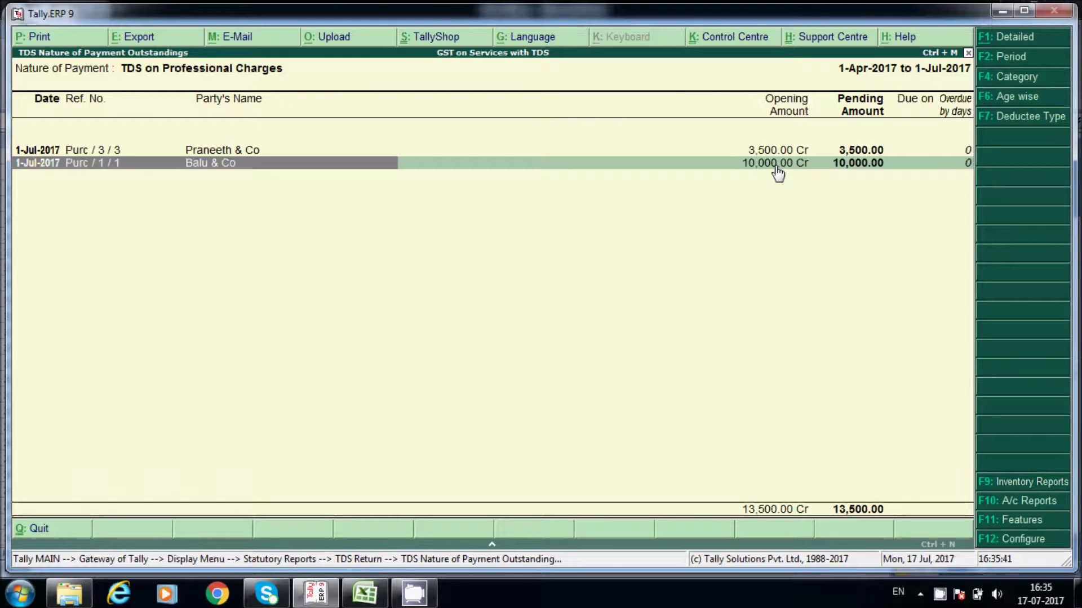
Expand the voucher details under the Praneeth & Co and Balu & Co outstanding entries
key(Up)
key(shift+Return)
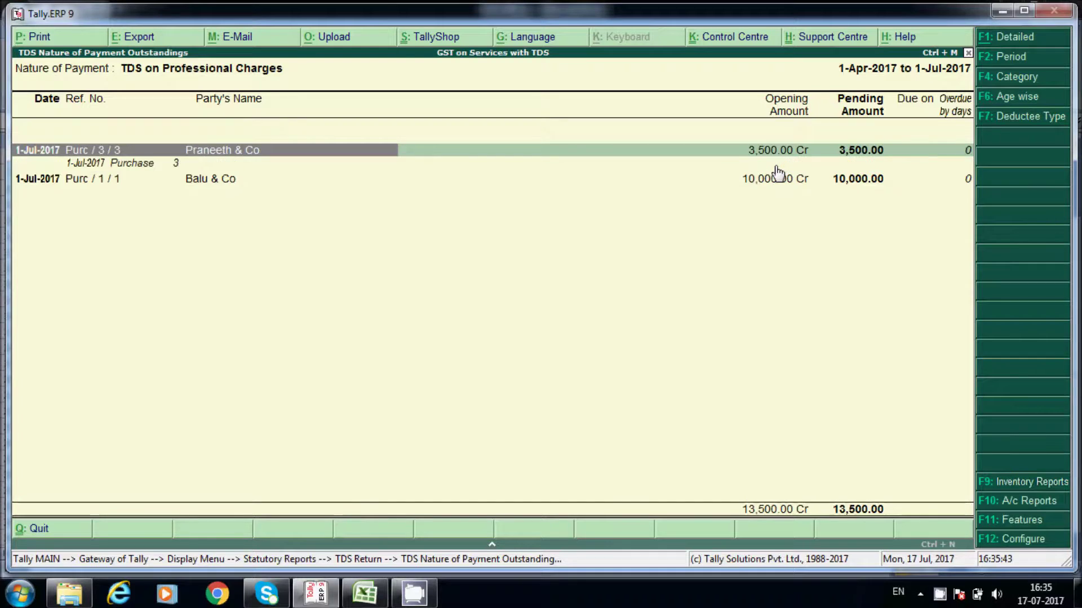
key(Down)
key(Down)
key(shift+Return)
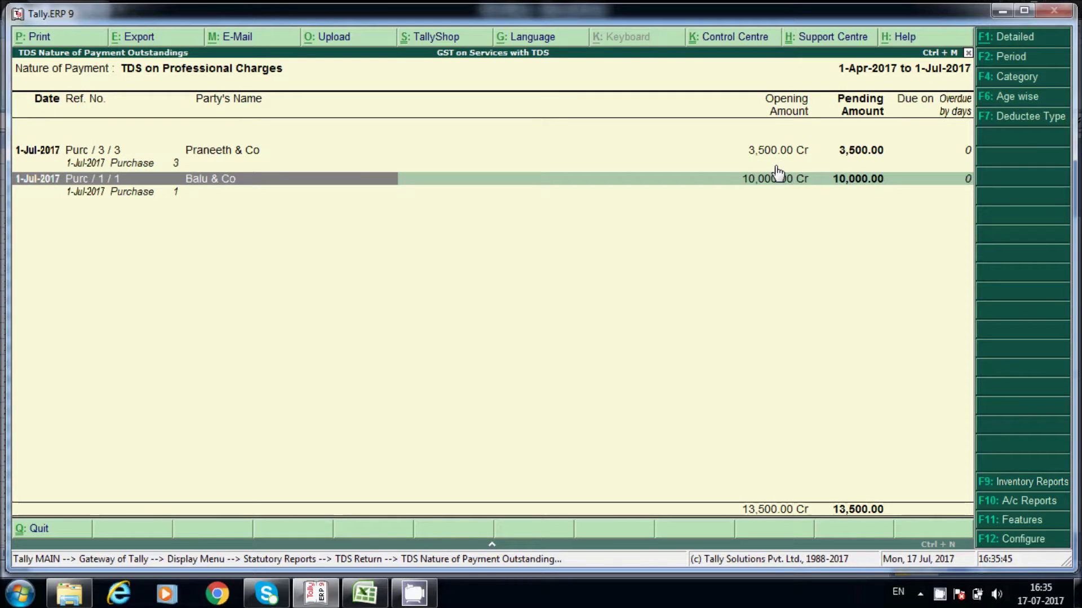
Open the Praneeth & Co purchase voucher from the TDS outstandings list
key(Up)
key(Down)
key(Up)
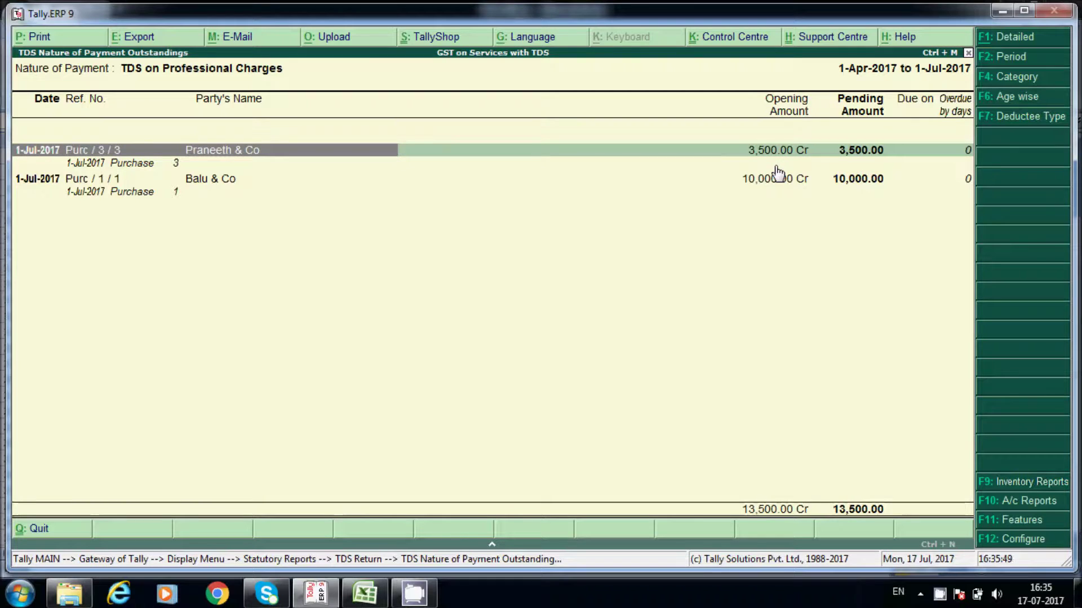
key(Down)
key(Return)
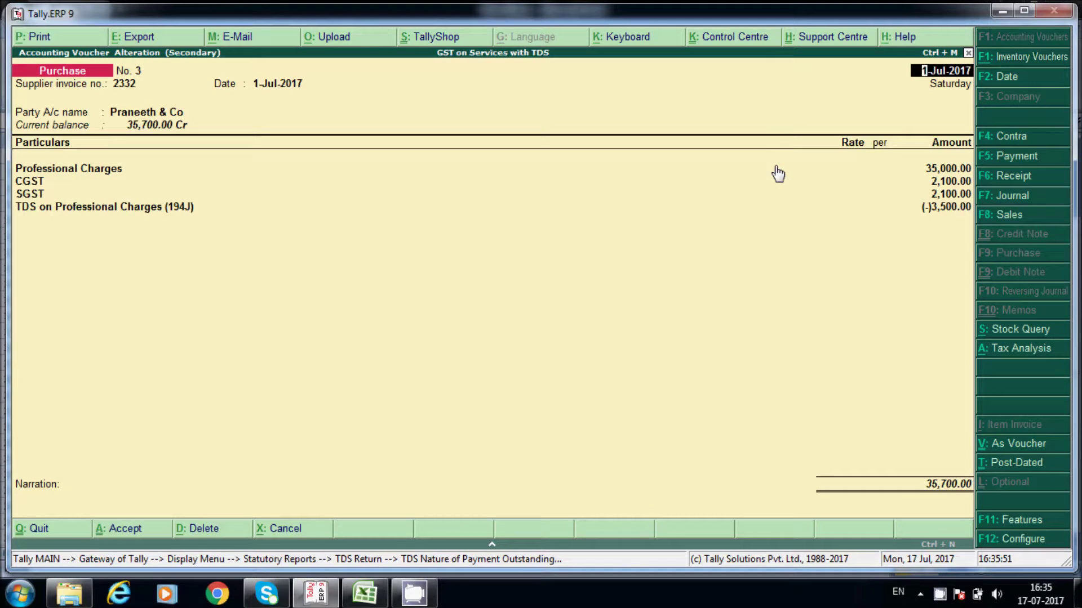
Close the Praneeth & Co purchase voucher and the TDS outstandings reports, returning to the Gateway of Tally
key(Escape)
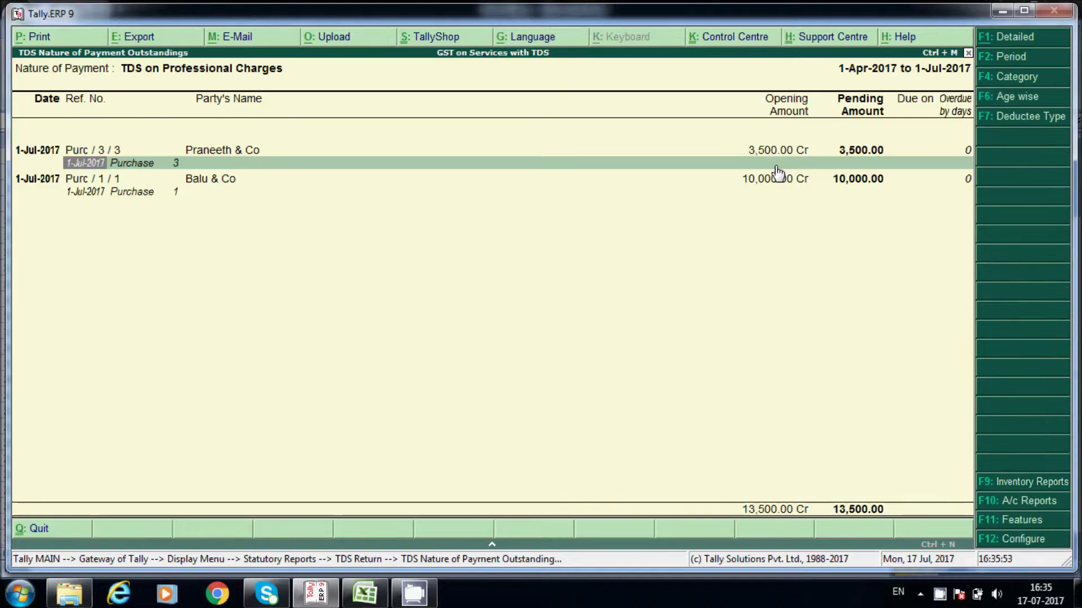
key(Down)
key(Down)
key(Escape)
key(Escape)
key(Escape)
key(Escape)
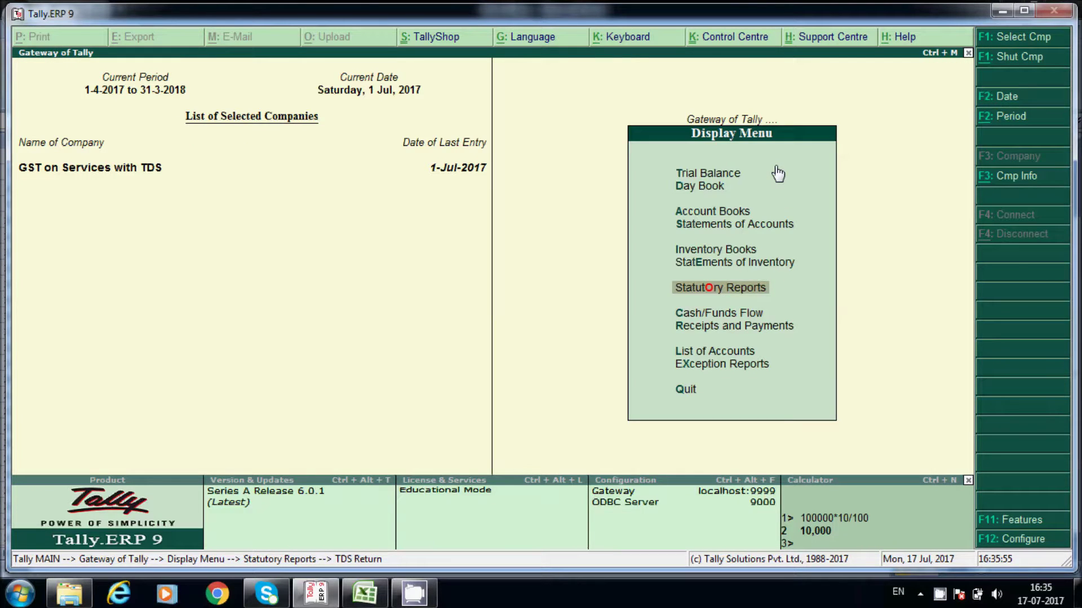
Open the Balance Sheet in detailed view and drill down into Duties & Taxes under Current Liabilities
key(b)
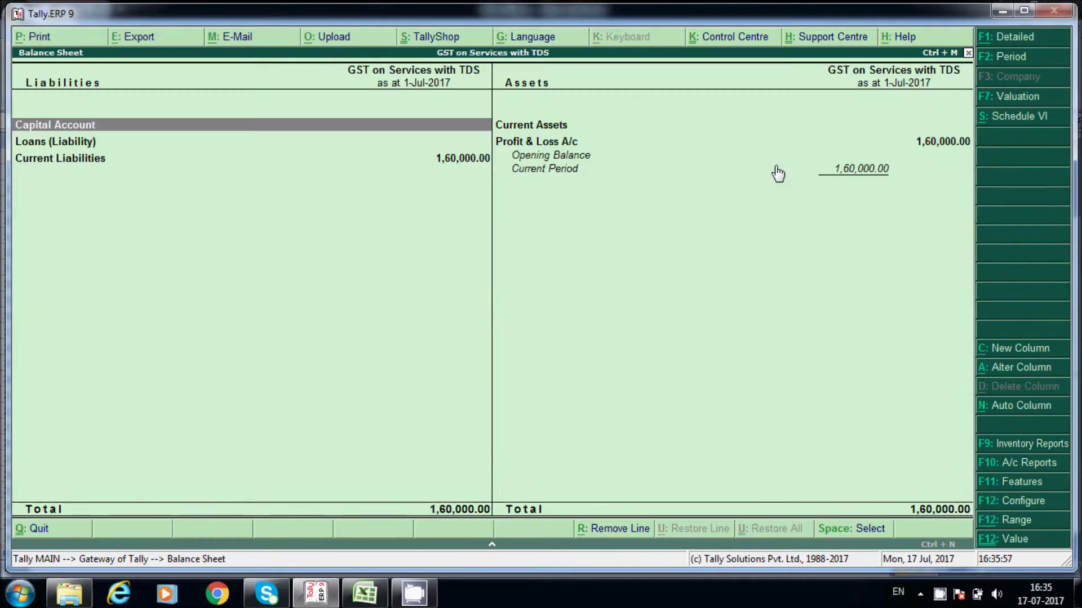
click(1009, 45)
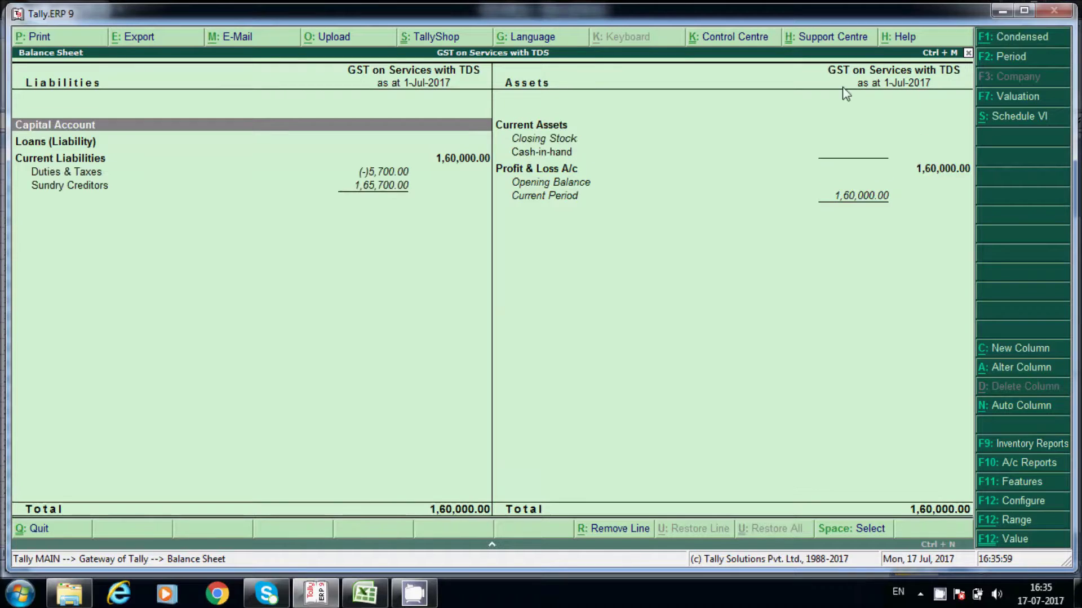
click(210, 173)
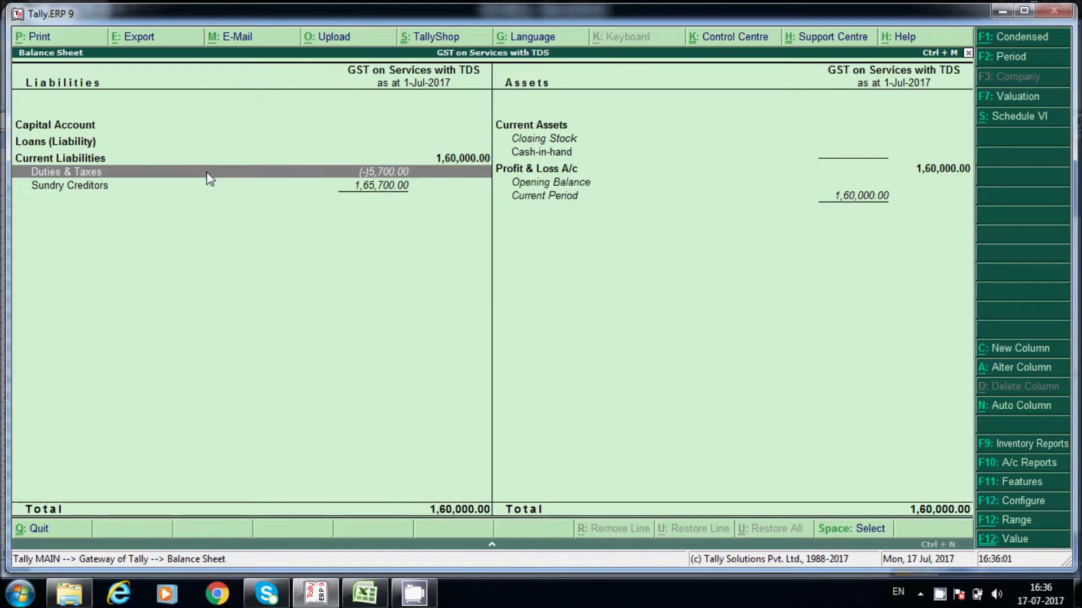
key(Return)
Review the CGST, SGST and TDS on Professional Charges (194J) closing balances, then close the group summary and the Balance Sheet
key(Down)
key(Down)
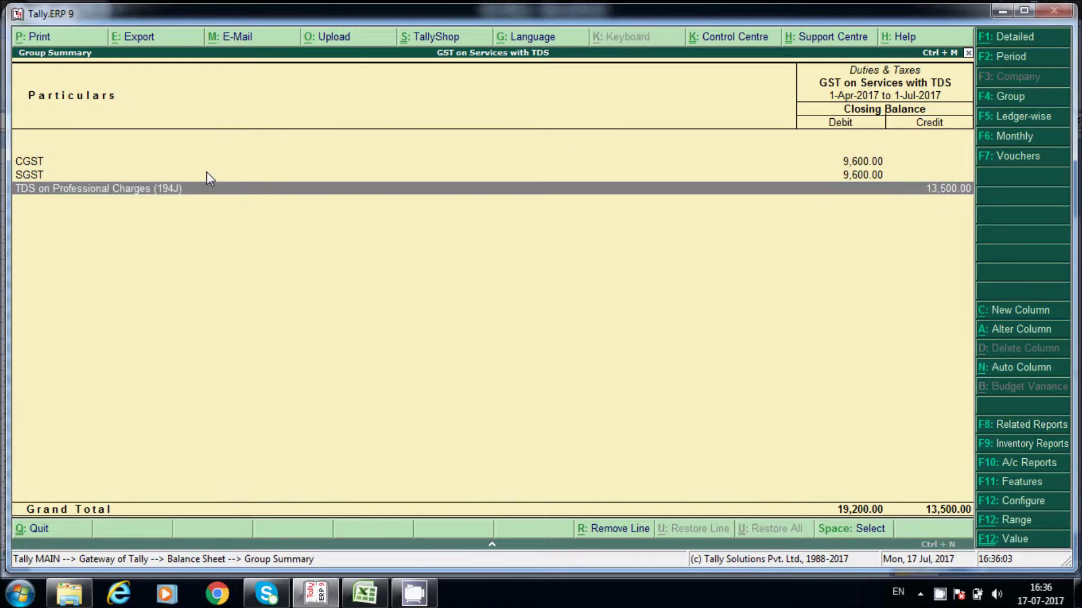
key(Up)
key(Down)
key(Up)
key(Down)
key(Up)
key(Up)
key(Down)
key(Down)
key(Up)
key(Up)
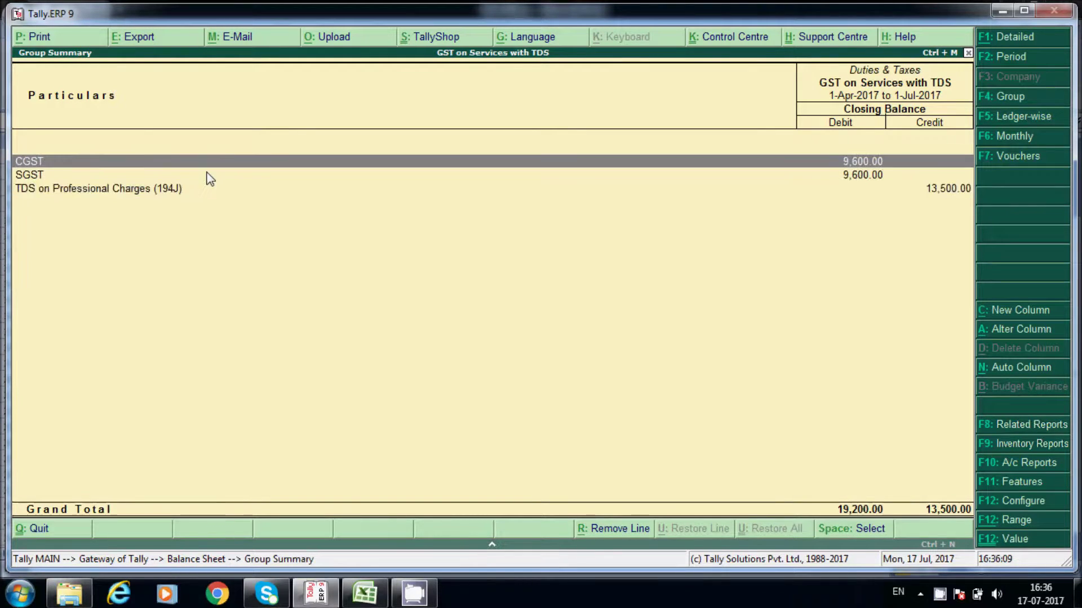
key(Down)
key(Down)
key(Escape)
key(Escape)
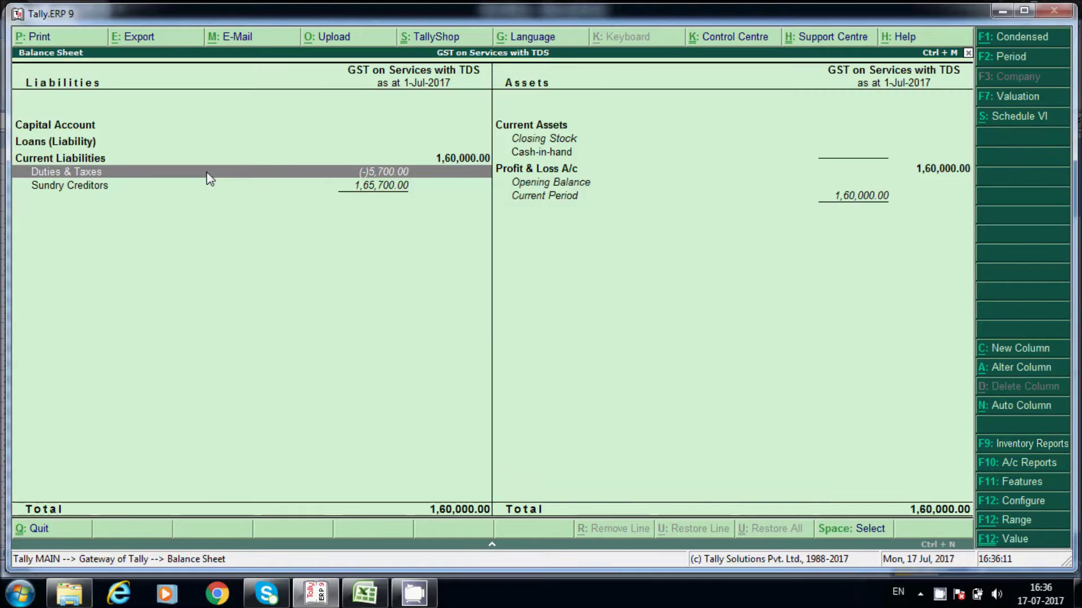
key(Escape)
key(Escape)
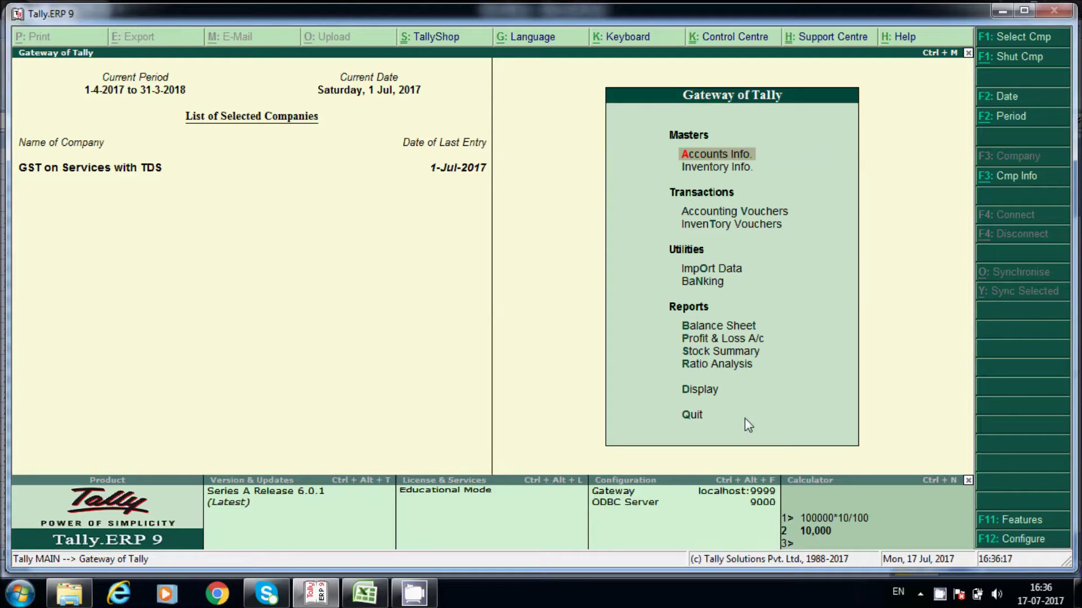
In the company's Statutory and Taxation features, set Set/alter TDS details to Yes to open the TDS deductor details
click(1000, 520)
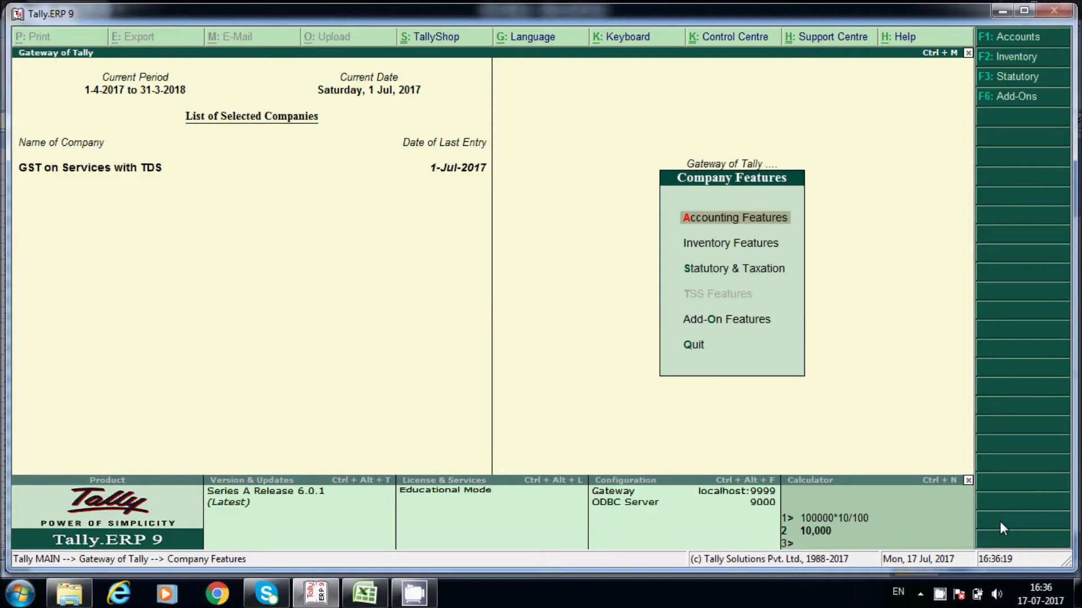
key(Down)
key(Down)
key(Return)
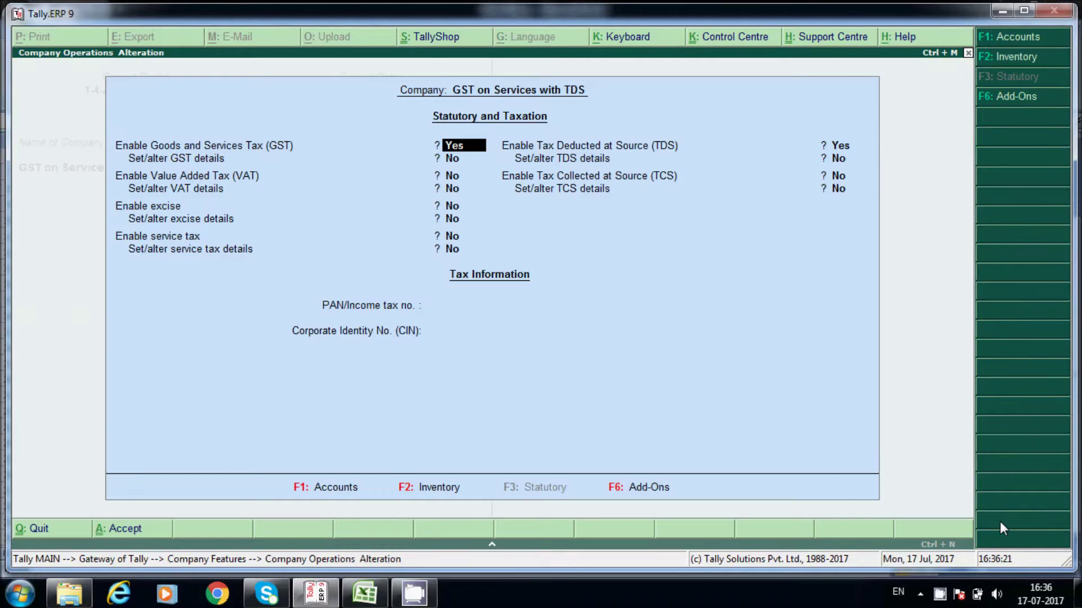
key(Return)
key(Return)
key(Return)
key(Return)
key(Return)
key(Return)
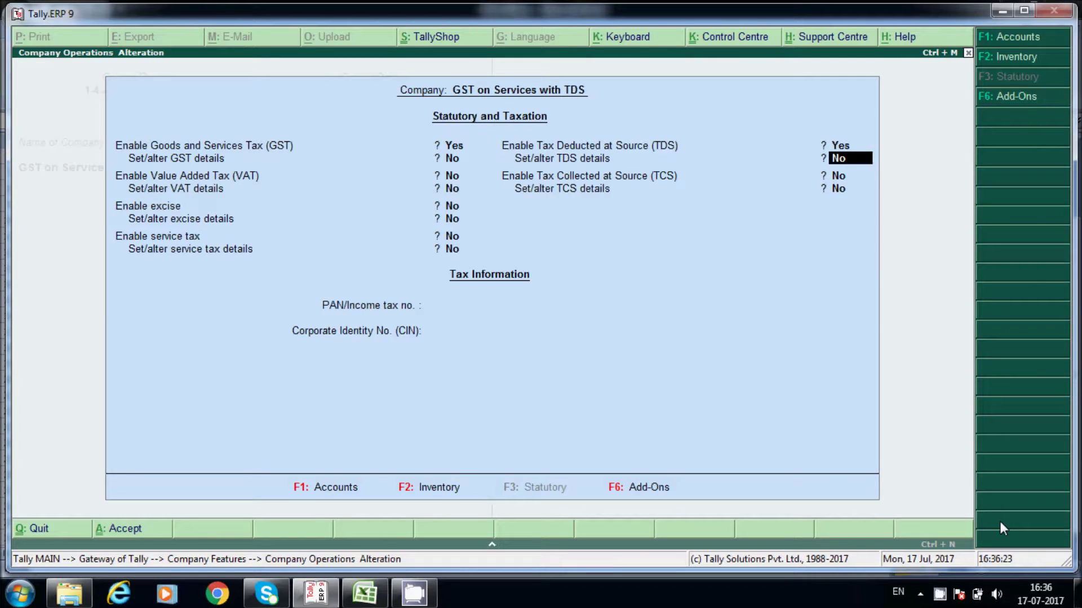
text(y)
key(Return)
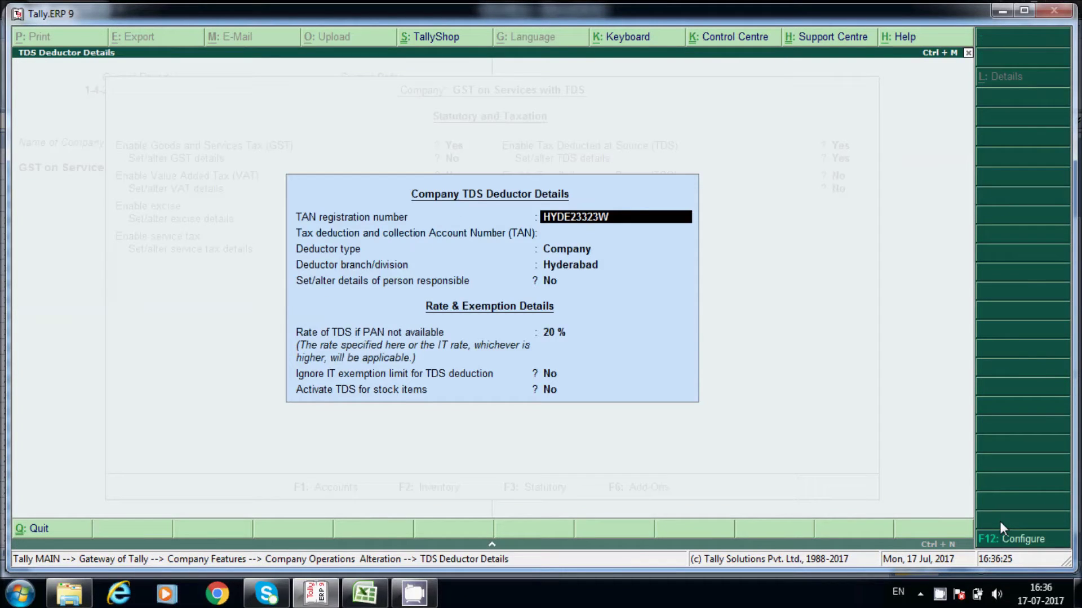
Step through the company TDS deductor details to the Ignore IT exemption limit for TDS deduction option
key(Return)
key(Return)
key(Return)
key(Return)
key(Return)
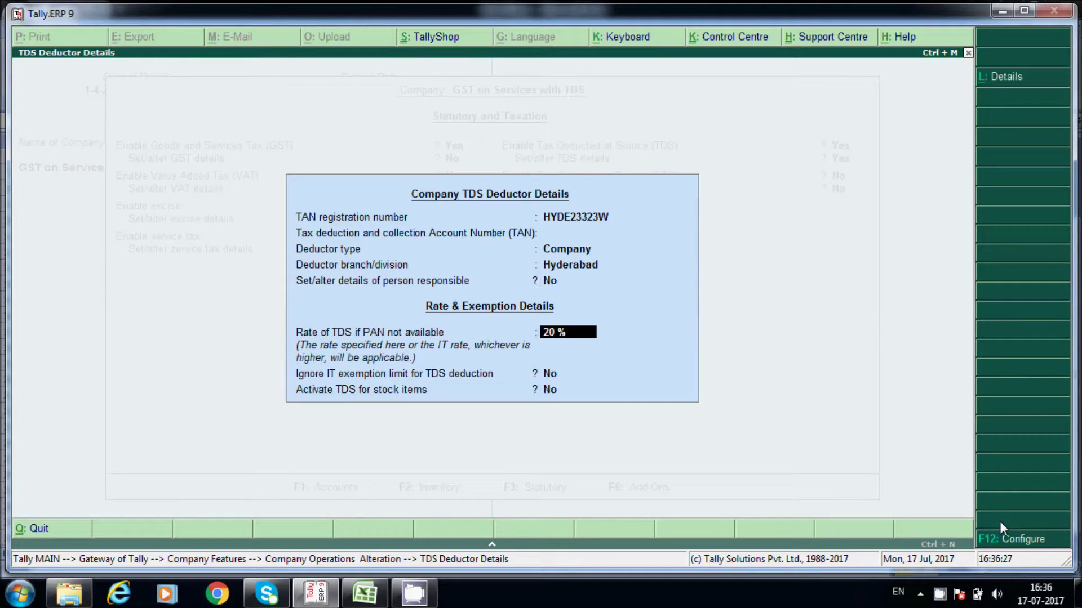
key(Return)
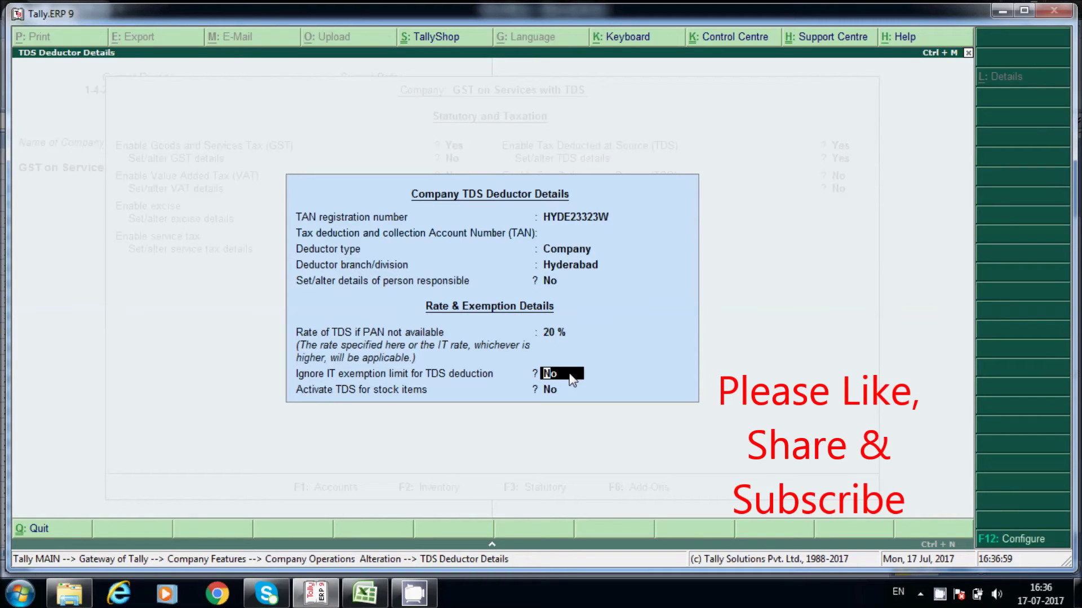
Accept the TDS deductor details and the Statutory and Taxation settings, then return to the Gateway of Tally
key(Return)
key(Return)
key(Return)
key(Return)
key(Return)
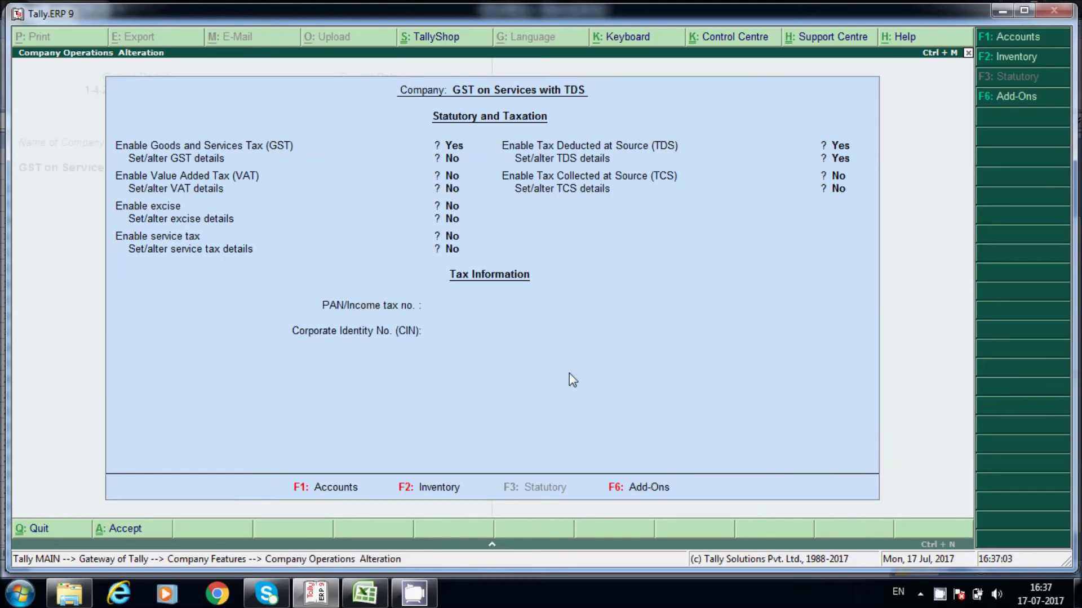
key(Return)
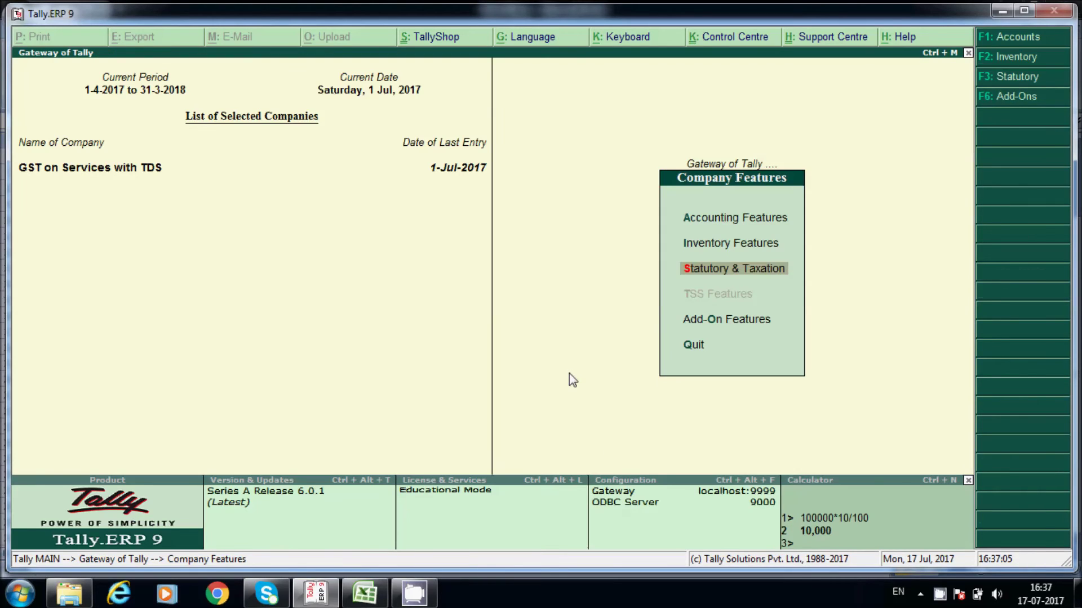
key(Escape)
key(Escape)
key(n)
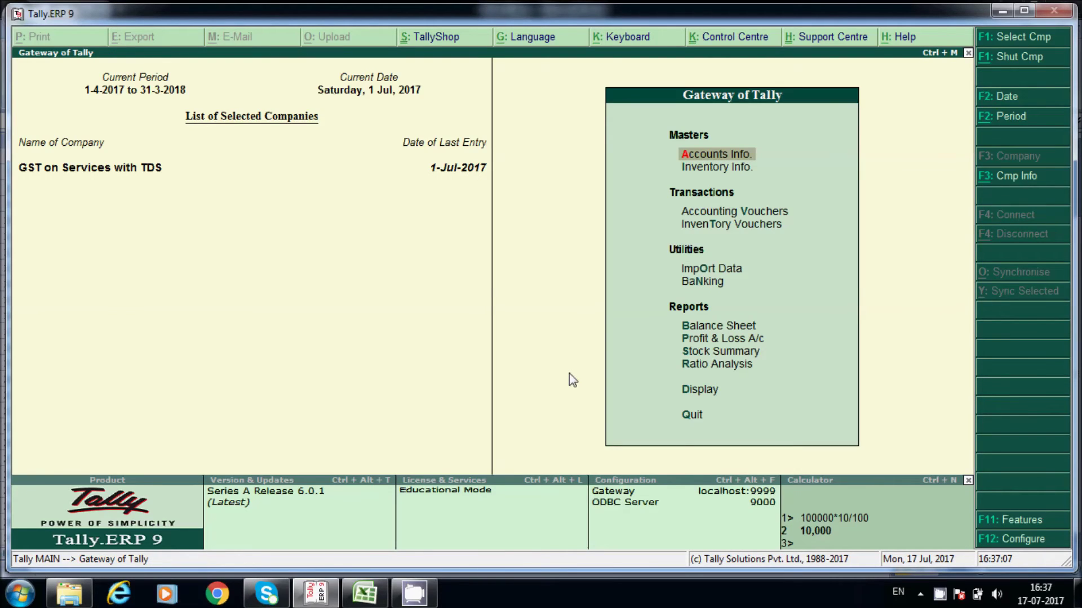